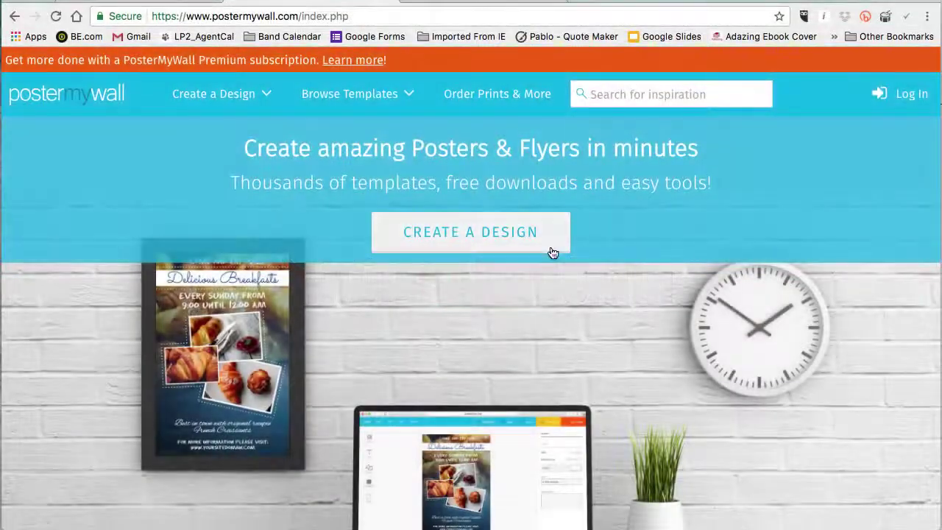
Start a new design and browse the gallery of template categories.
{"action": "left_click", "coordinate": [480, 243]}
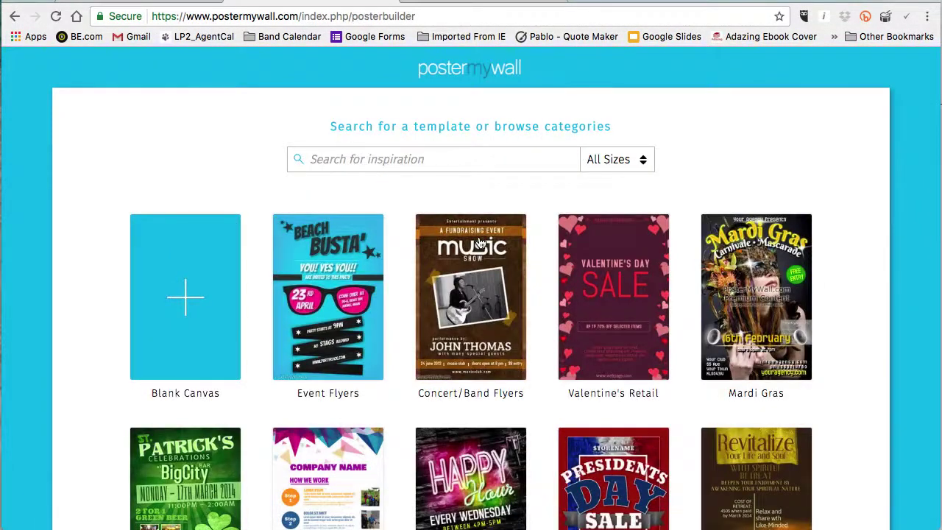
{"action": "scroll", "coordinate": [480, 243], "scroll_direction": "down", "scroll_amount": 3}
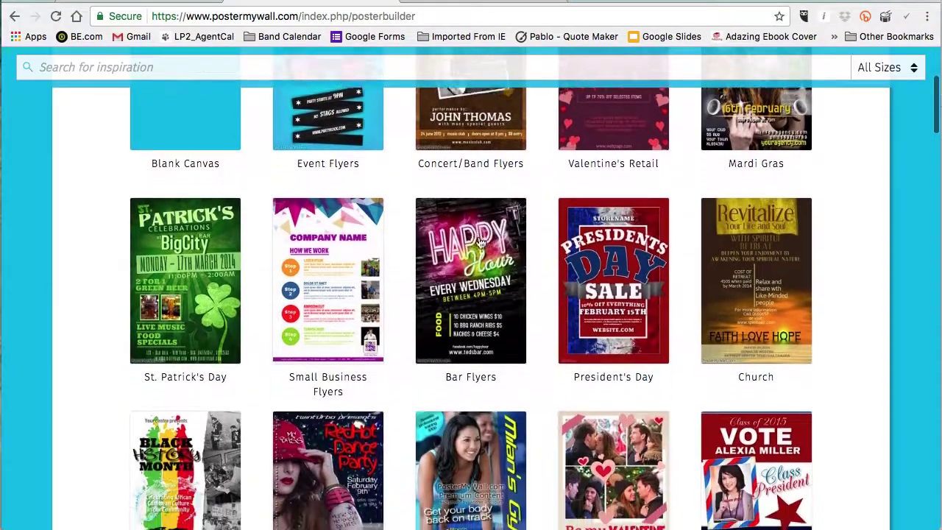
{"action": "scroll", "coordinate": [480, 243], "scroll_direction": "down", "scroll_amount": 3}
{"action": "scroll", "coordinate": [480, 243], "scroll_direction": "down", "scroll_amount": 3}
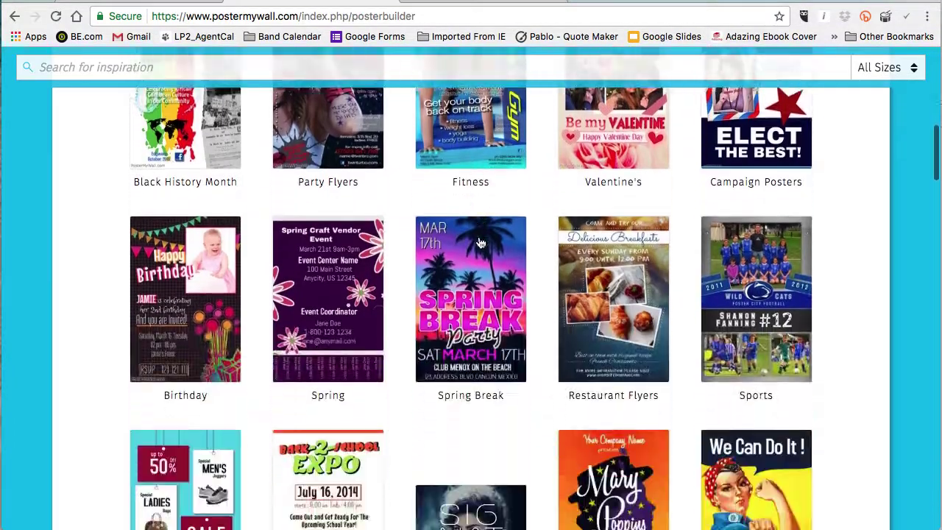
{"action": "scroll", "coordinate": [480, 243], "scroll_direction": "down", "scroll_amount": 6}
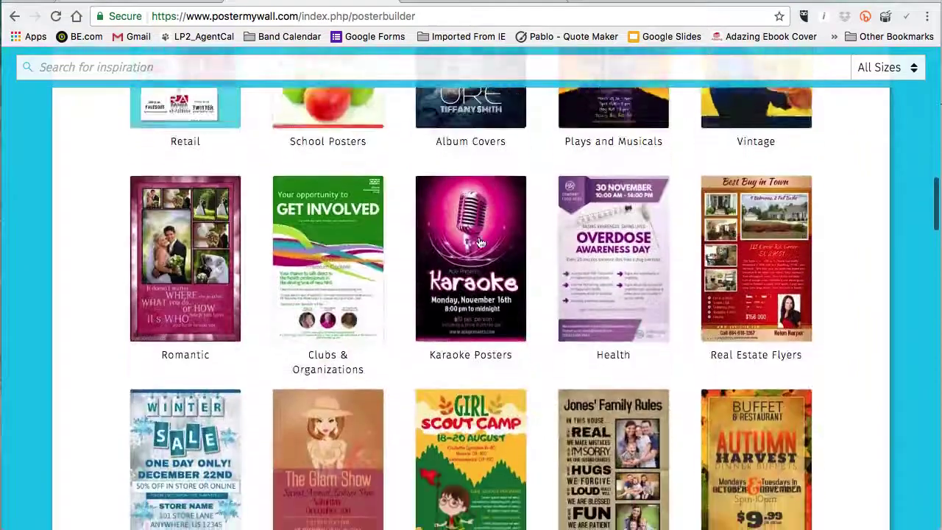
{"action": "scroll", "coordinate": [480, 243], "scroll_direction": "down", "scroll_amount": 5}
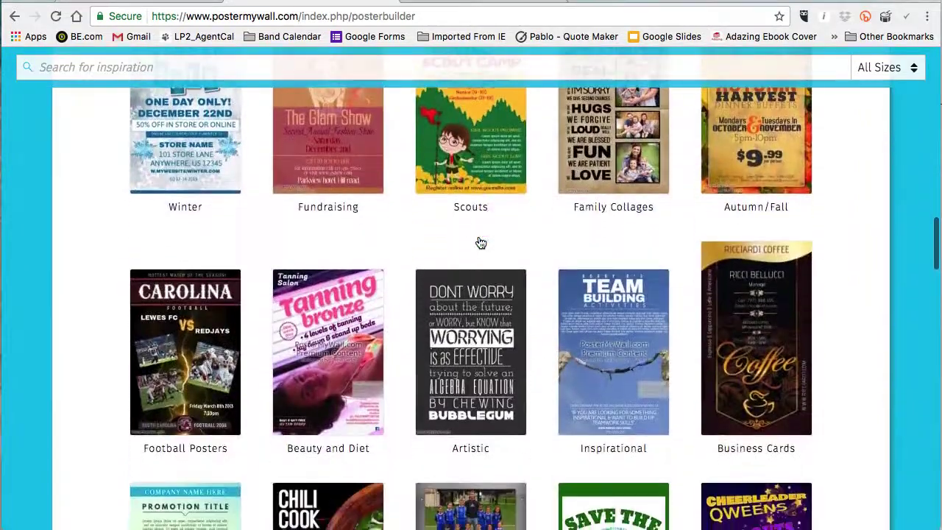
{"action": "scroll", "coordinate": [480, 243], "scroll_direction": "down", "scroll_amount": 3}
{"action": "scroll", "coordinate": [480, 243], "scroll_direction": "up", "scroll_amount": 15}
{"action": "scroll", "coordinate": [480, 243], "scroll_direction": "up", "scroll_amount": 8}
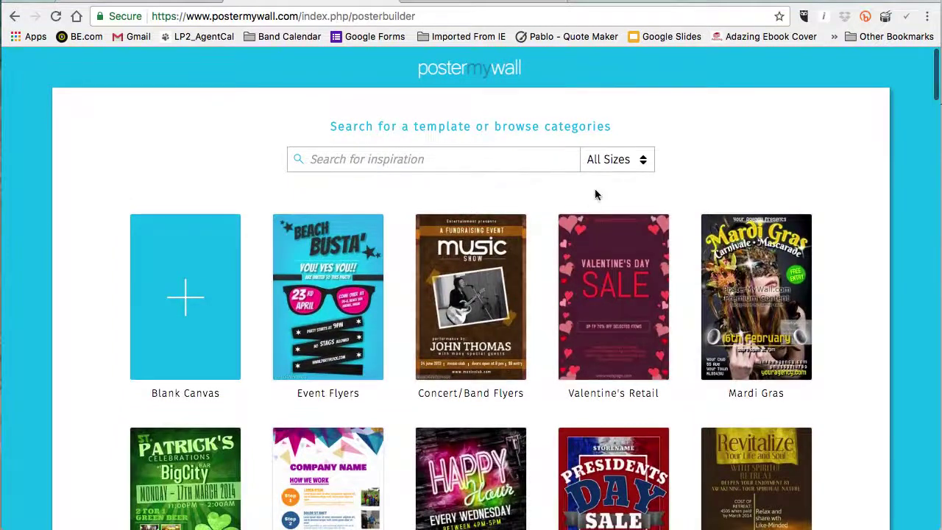
Look through the All Sizes list and close it without choosing a size.
{"action": "left_click", "coordinate": [626, 160]}
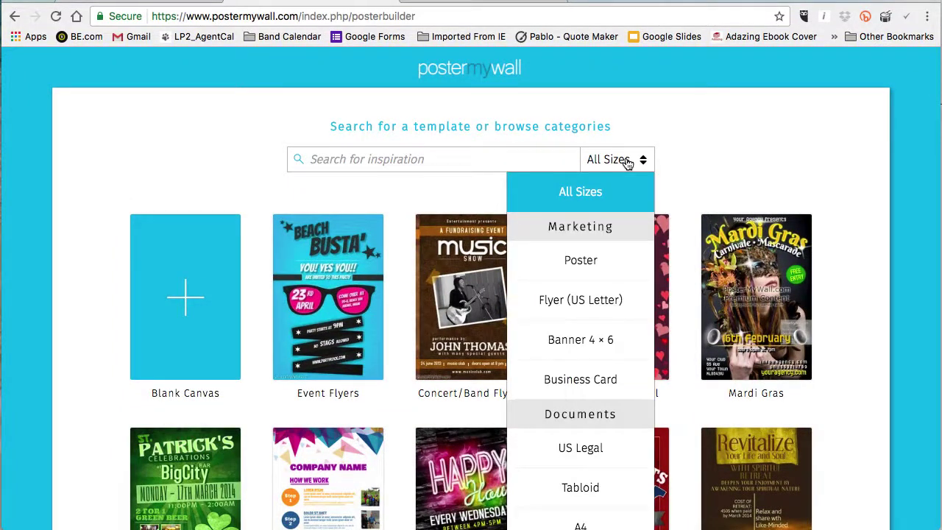
{"action": "scroll", "coordinate": [628, 281], "scroll_direction": "down", "scroll_amount": 5}
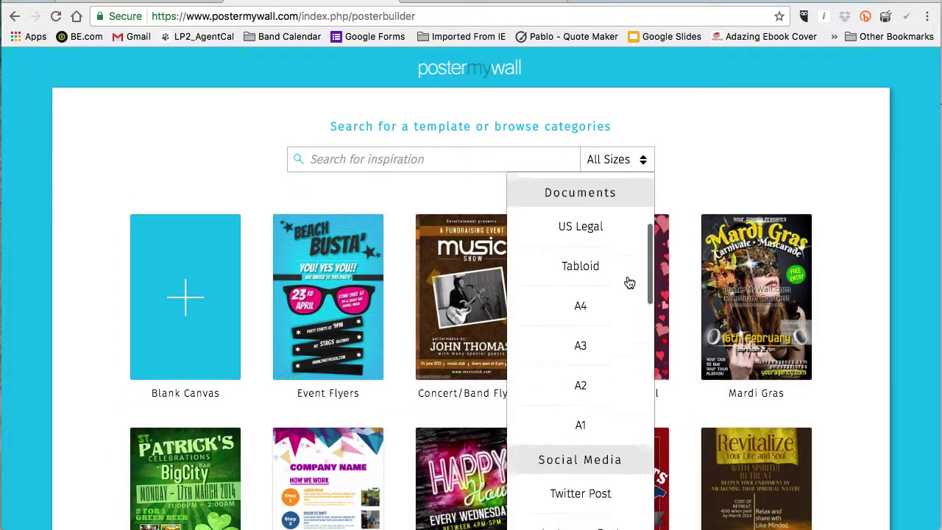
{"action": "scroll", "coordinate": [629, 283], "scroll_direction": "down", "scroll_amount": 6}
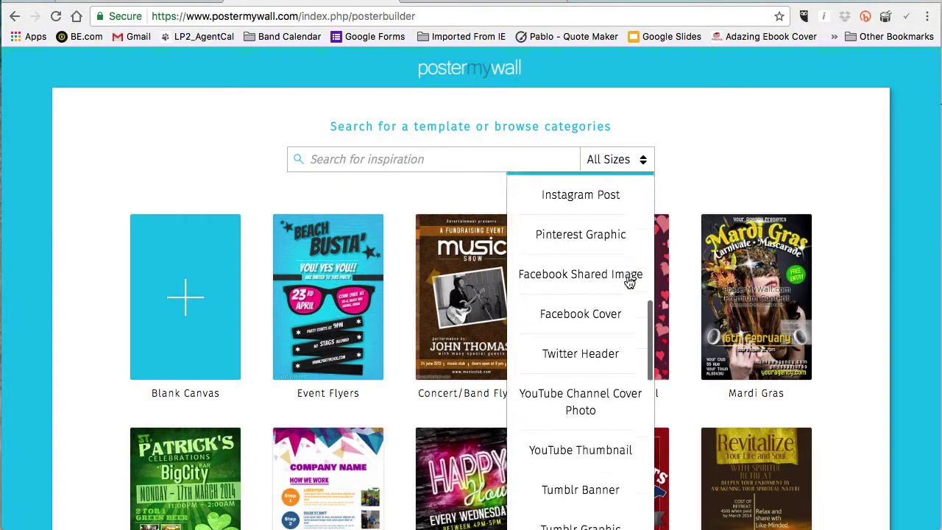
{"action": "scroll", "coordinate": [629, 282], "scroll_direction": "up", "scroll_amount": 6}
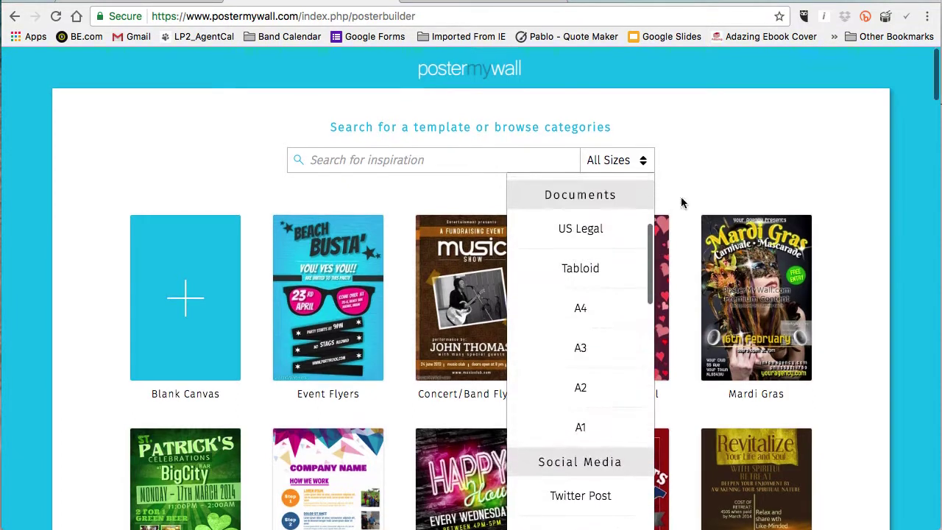
{"action": "left_click", "coordinate": [696, 168]}
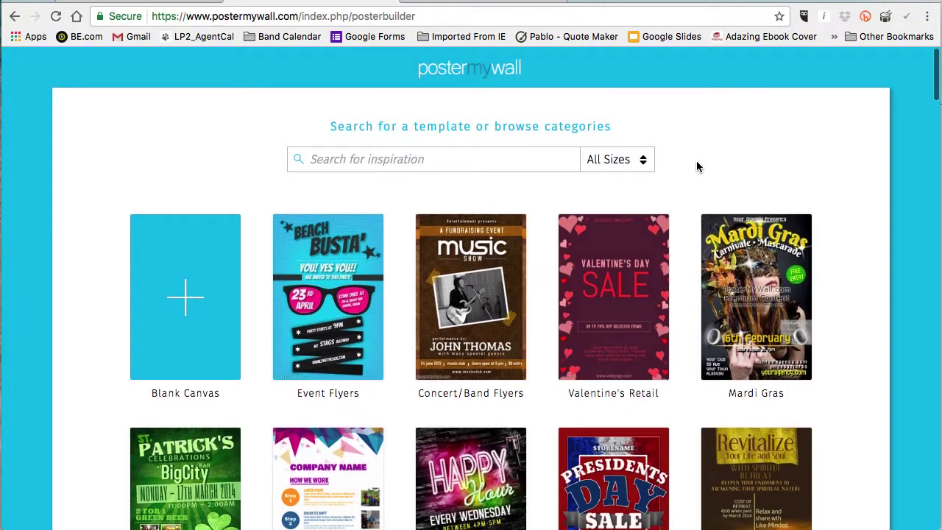
Open Concert/Band Flyers and browse templates like Miami Heat, Band Name and Event Night.
{"action": "left_click", "coordinate": [494, 274]}
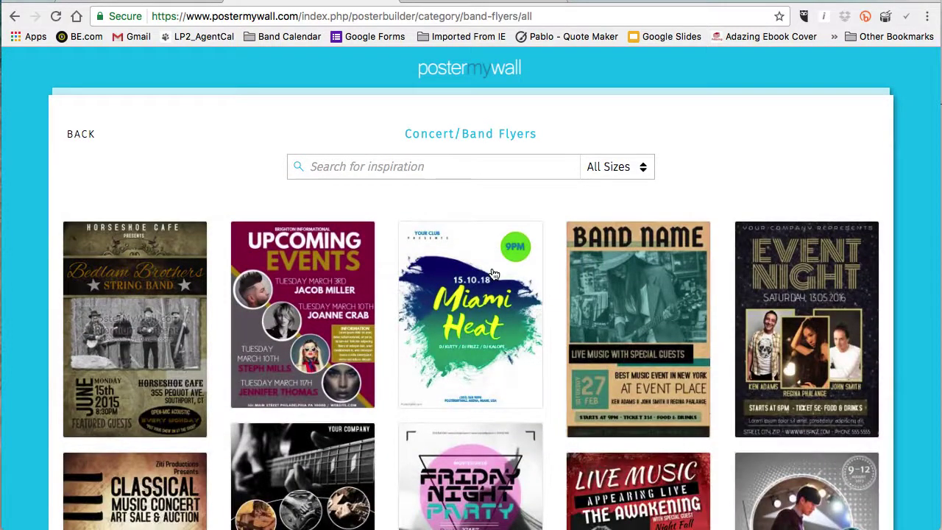
{"action": "scroll", "coordinate": [495, 275], "scroll_direction": "down", "scroll_amount": 6}
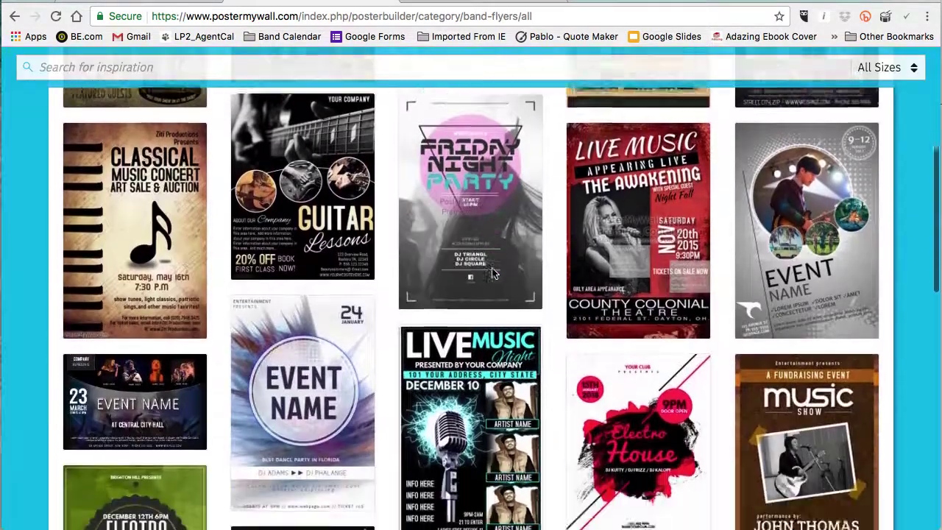
{"action": "scroll", "coordinate": [493, 274], "scroll_direction": "down", "scroll_amount": 2}
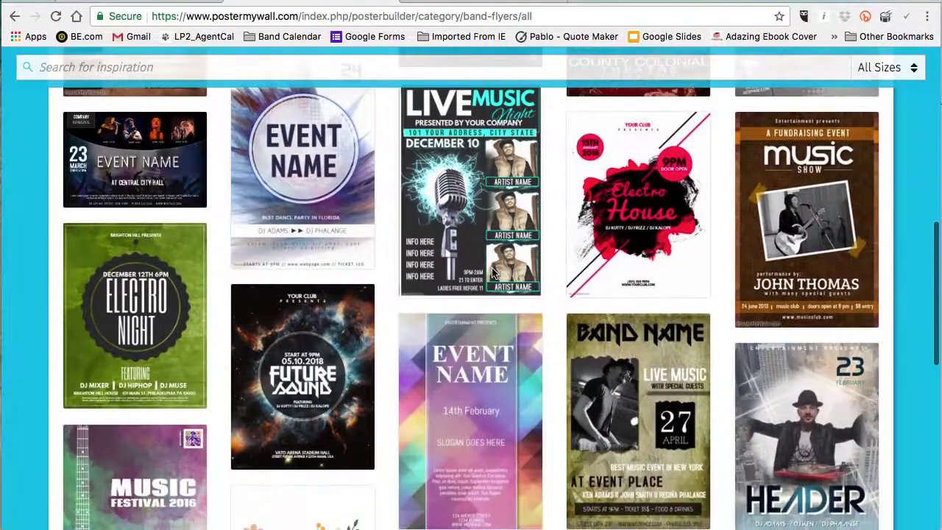
{"action": "scroll", "coordinate": [493, 274], "scroll_direction": "down", "scroll_amount": 3}
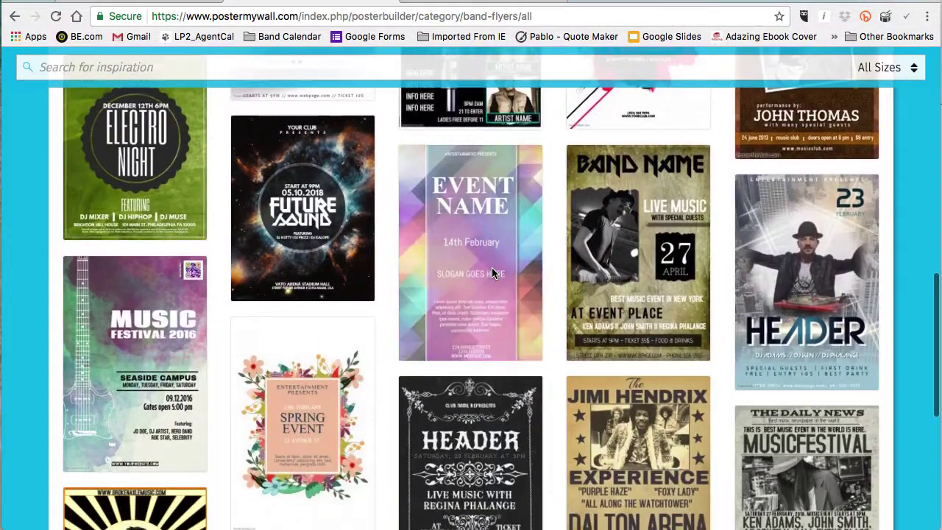
{"action": "scroll", "coordinate": [493, 274], "scroll_direction": "down", "scroll_amount": 3}
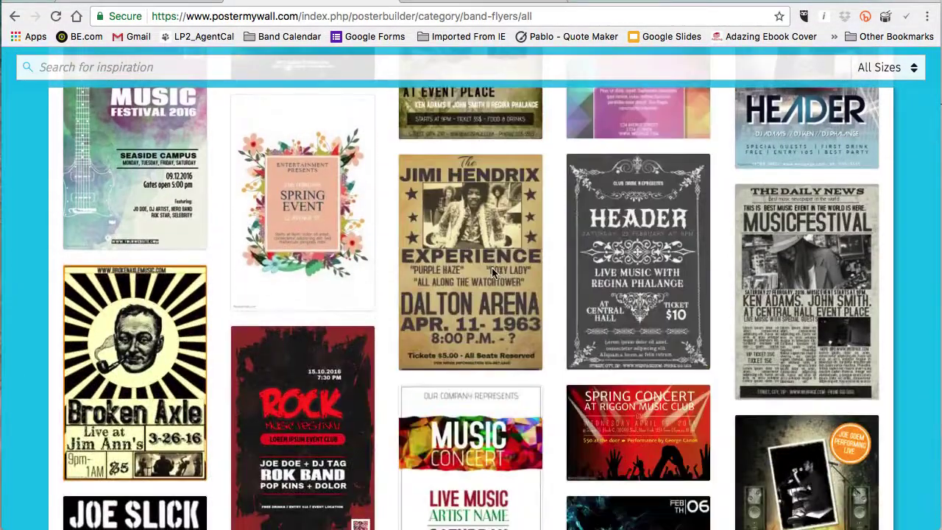
{"action": "scroll", "coordinate": [494, 274], "scroll_direction": "up", "scroll_amount": 6}
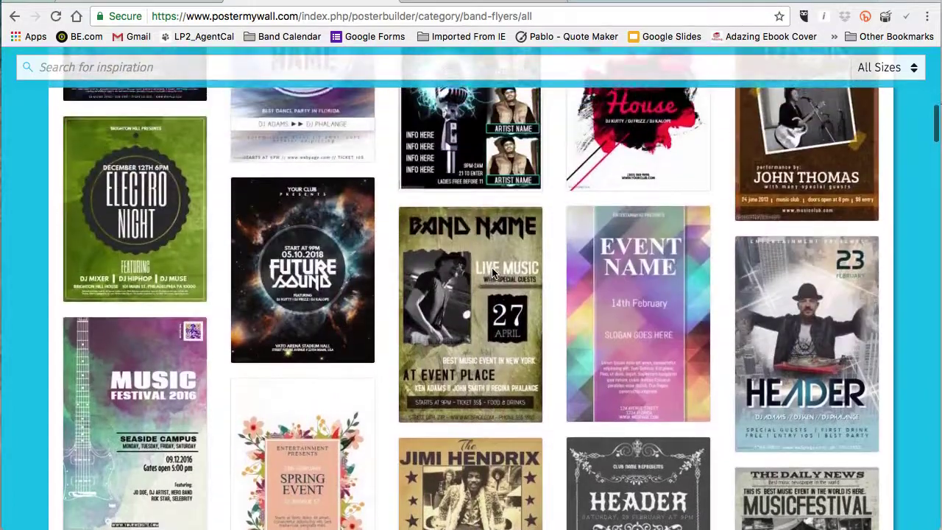
{"action": "scroll", "coordinate": [493, 274], "scroll_direction": "up", "scroll_amount": 6}
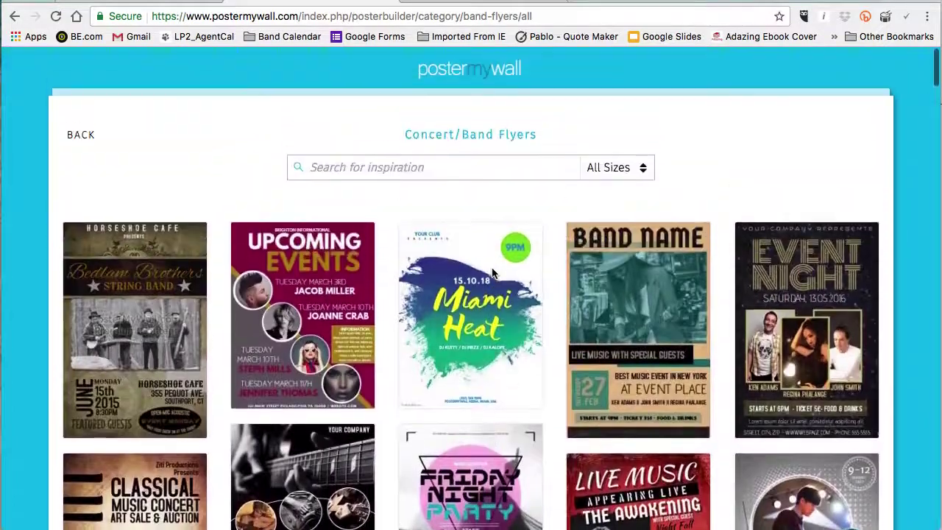
Preview the Band Name flyer and open it as an editable 24in × 36in poster.
{"action": "left_click", "coordinate": [620, 302]}
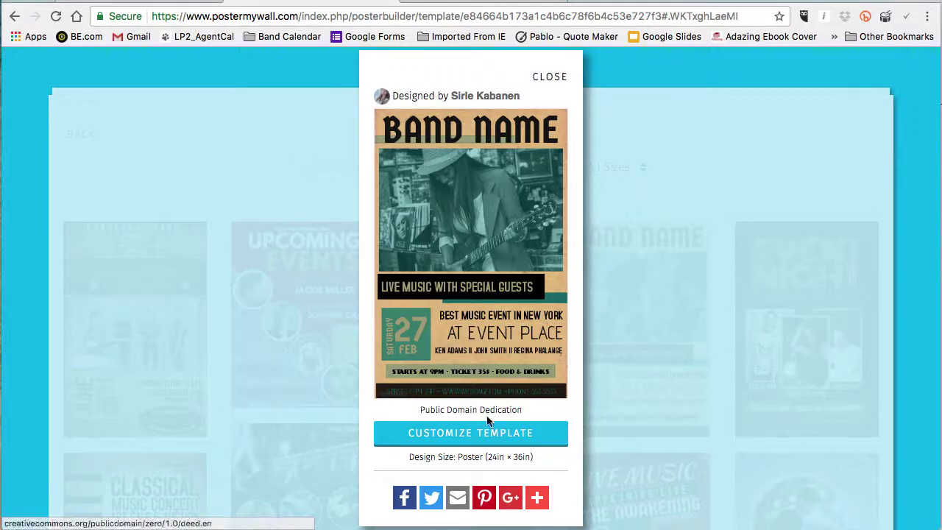
{"action": "left_click", "coordinate": [475, 434]}
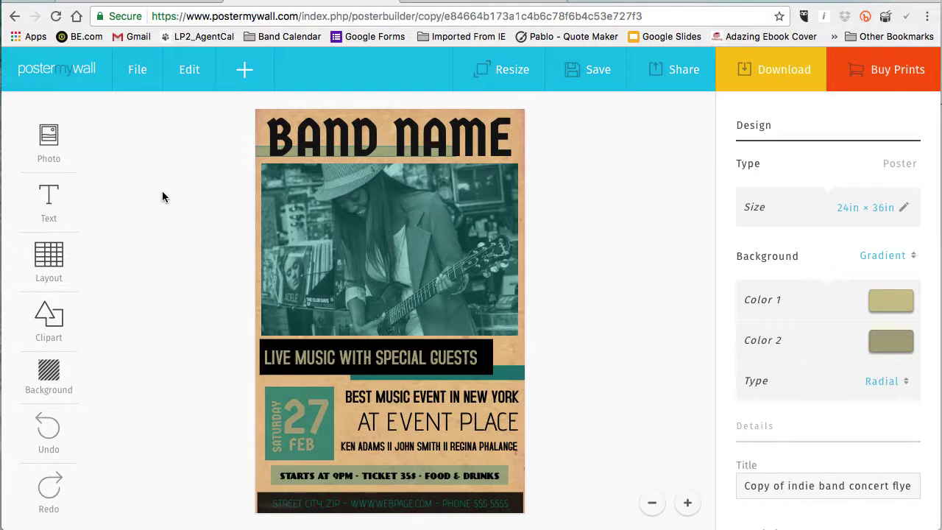
{"action": "left_click", "coordinate": [54, 148]}
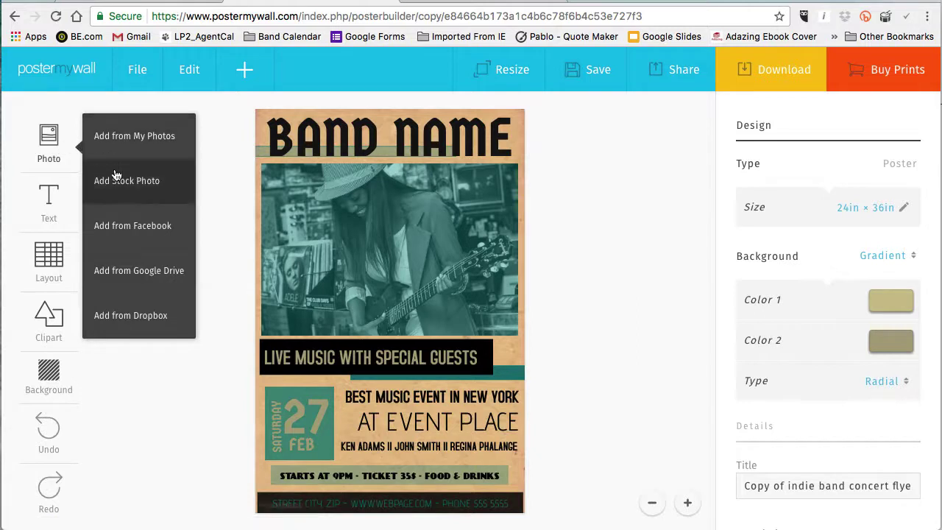
{"action": "left_click", "coordinate": [50, 200]}
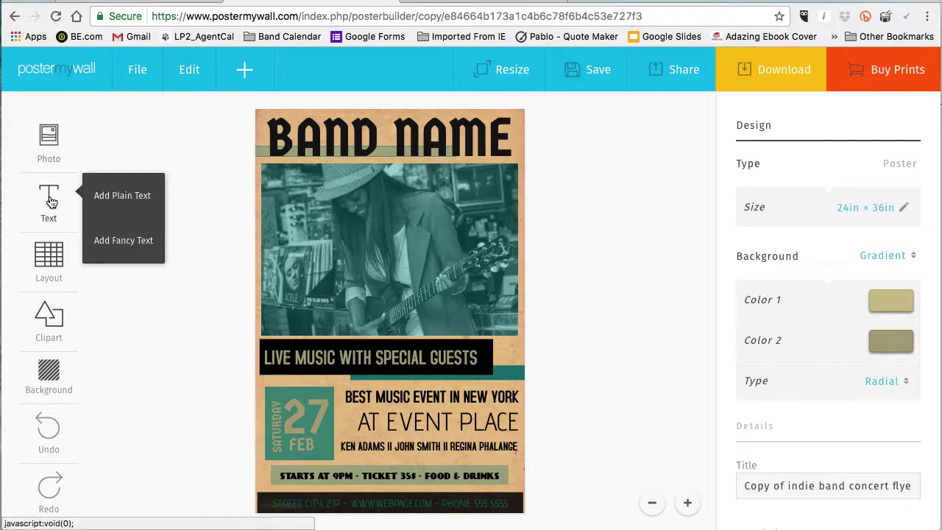
{"action": "left_click", "coordinate": [50, 261]}
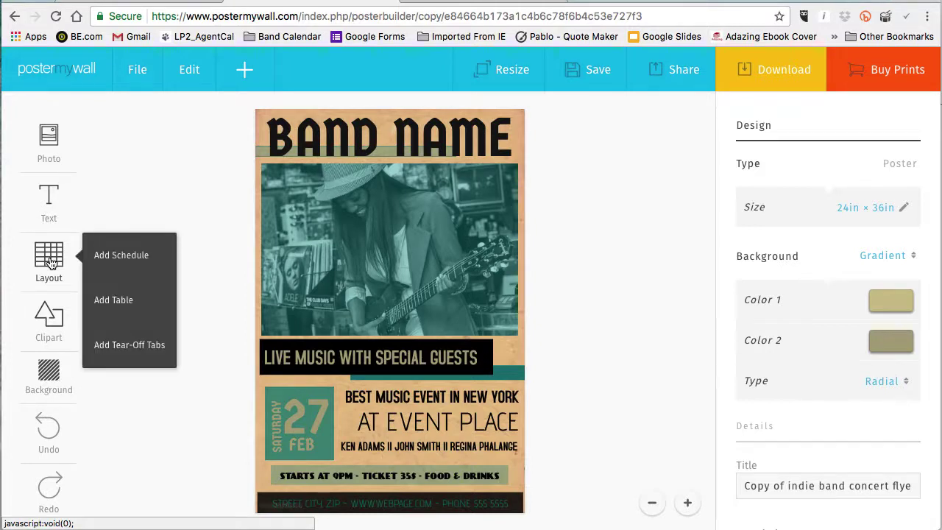
{"action": "left_click", "coordinate": [51, 316]}
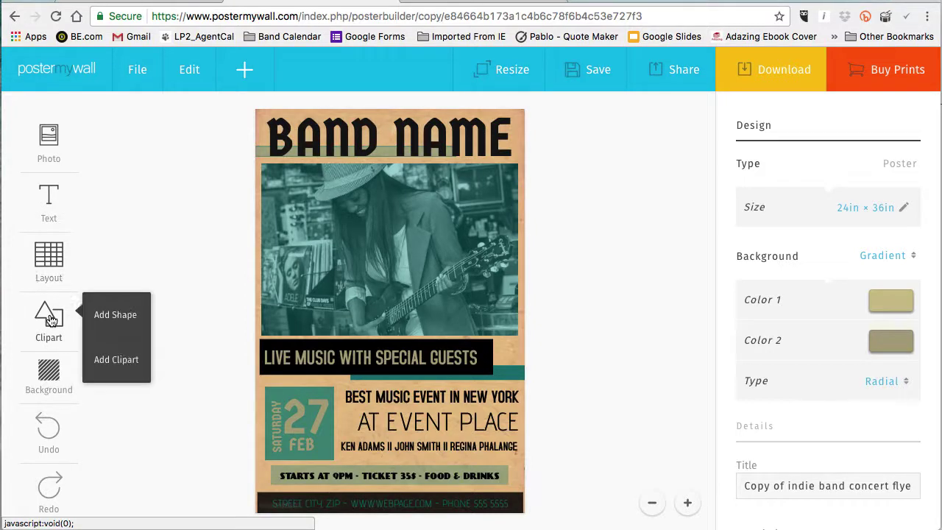
{"action": "left_click", "coordinate": [50, 373]}
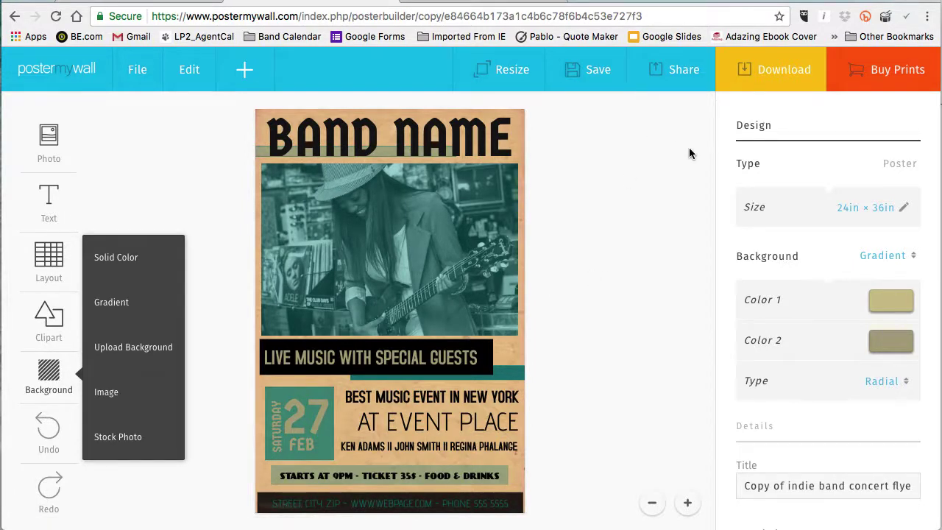
{"action": "left_click", "coordinate": [803, 168]}
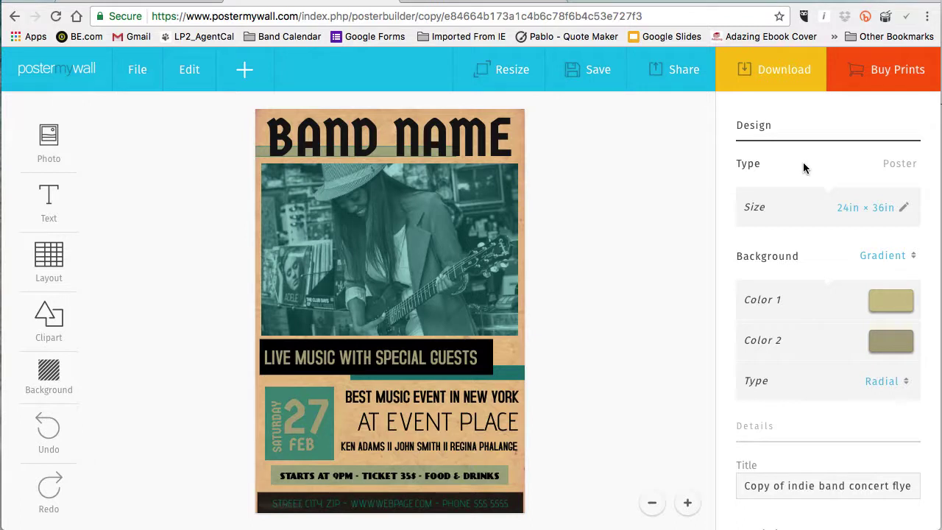
Look through the Resize Design options and close them, keeping 24in × 36in.
{"action": "left_click", "coordinate": [869, 212]}
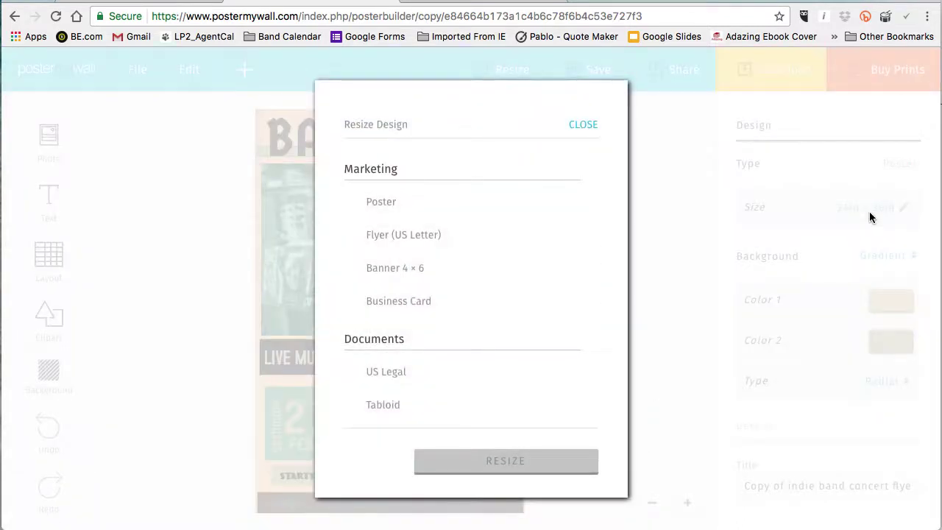
{"action": "scroll", "coordinate": [483, 184], "scroll_direction": "down", "scroll_amount": 4}
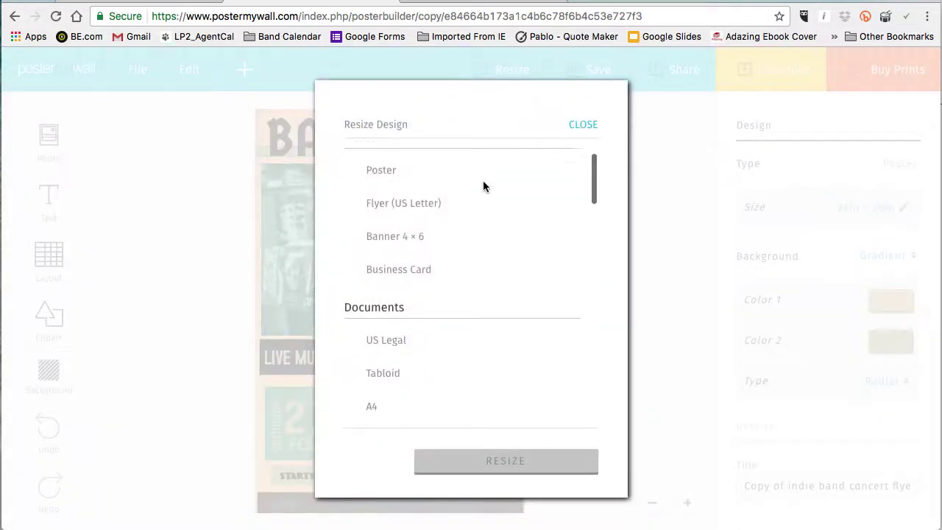
{"action": "scroll", "coordinate": [483, 184], "scroll_direction": "down", "scroll_amount": 3}
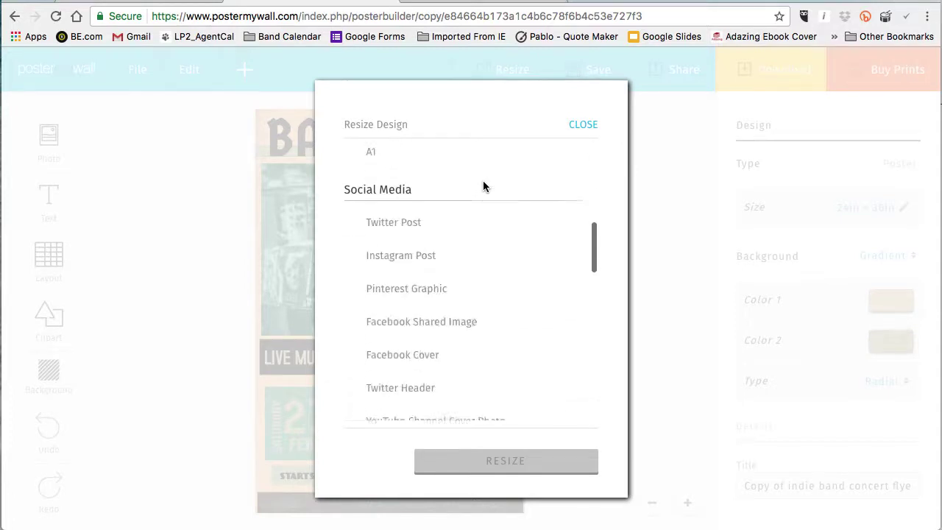
{"action": "left_click", "coordinate": [582, 125]}
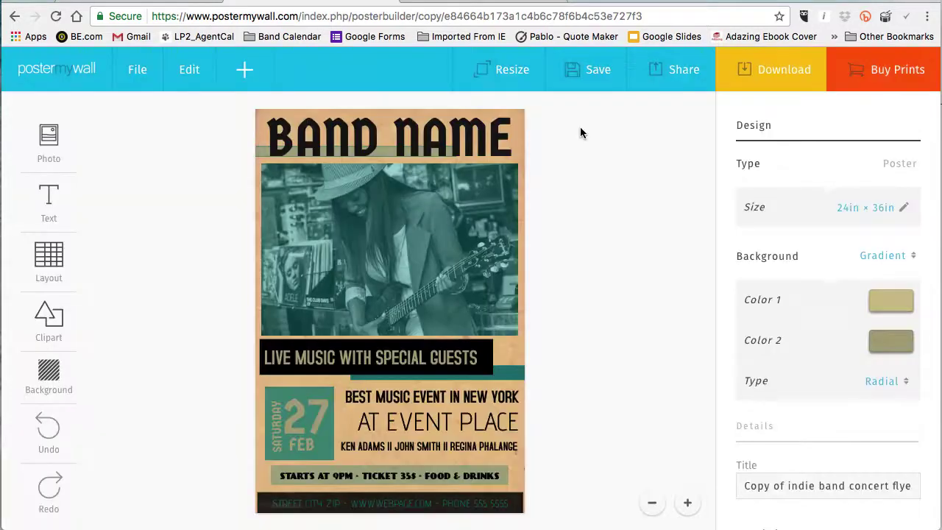
Keep the poster background set to Gradient.
{"action": "left_click", "coordinate": [889, 258]}
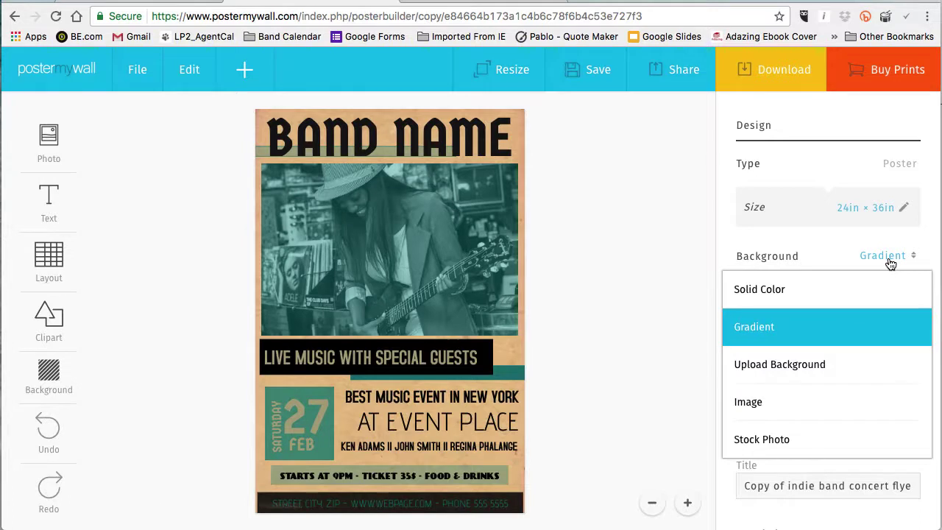
{"action": "left_click", "coordinate": [891, 263]}
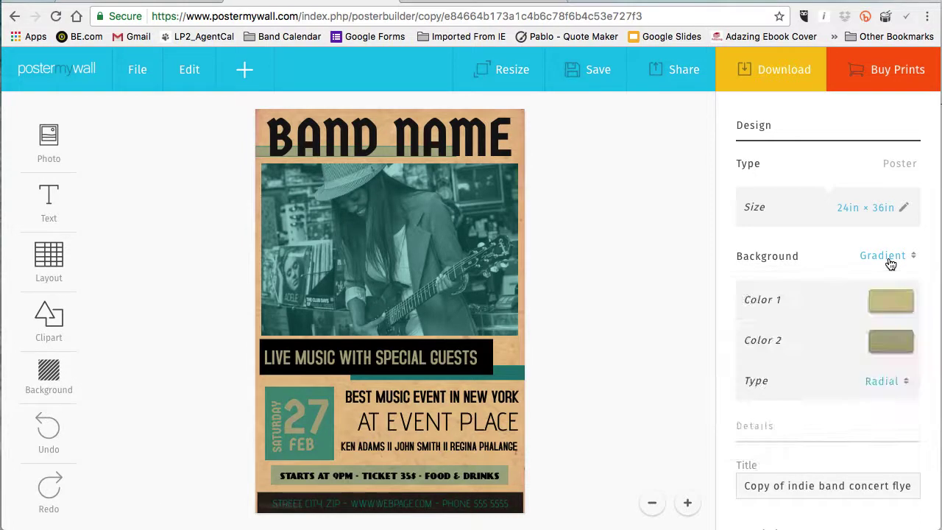
{"action": "scroll", "coordinate": [799, 289], "scroll_direction": "down", "scroll_amount": 3}
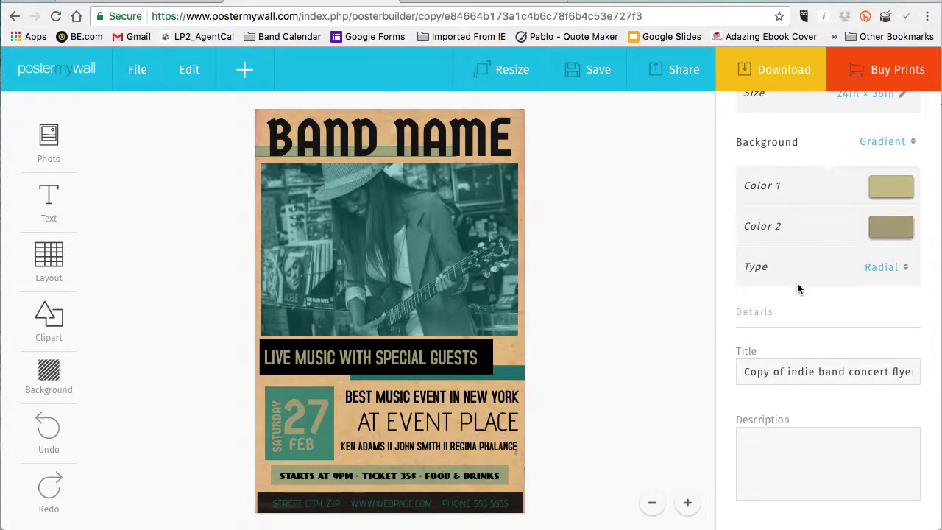
{"action": "scroll", "coordinate": [797, 283], "scroll_direction": "up", "scroll_amount": 3}
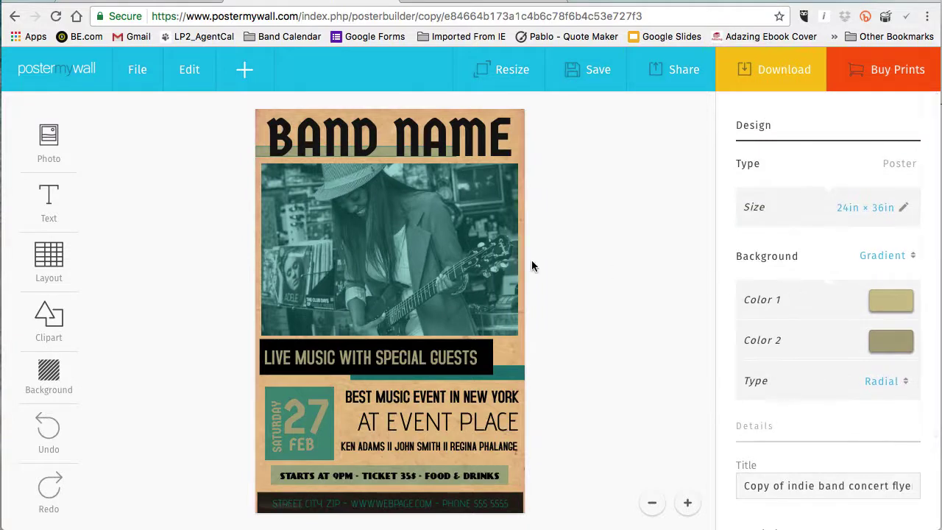
Change the guitarist photo's tint from teal to tan (#ccbf8f), then deselect it.
{"action": "left_click", "coordinate": [418, 262]}
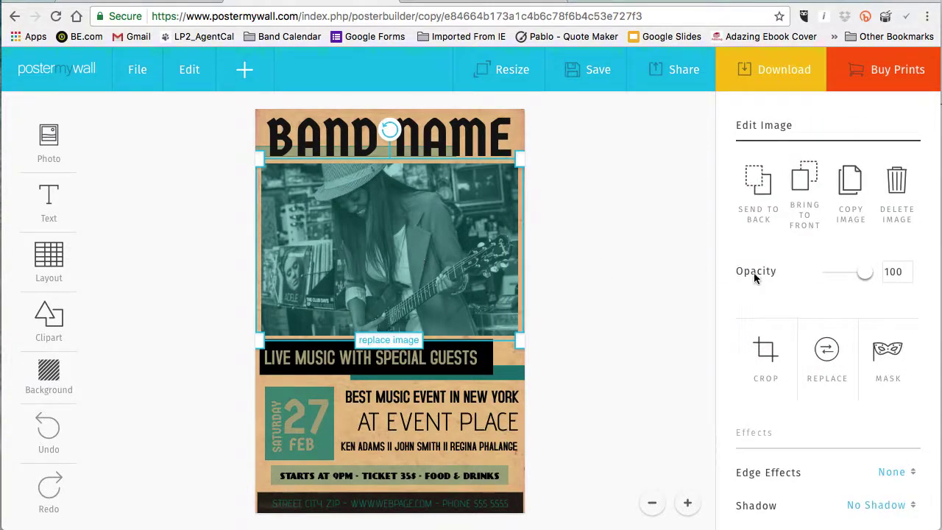
{"action": "scroll", "coordinate": [763, 274], "scroll_direction": "down", "scroll_amount": 3}
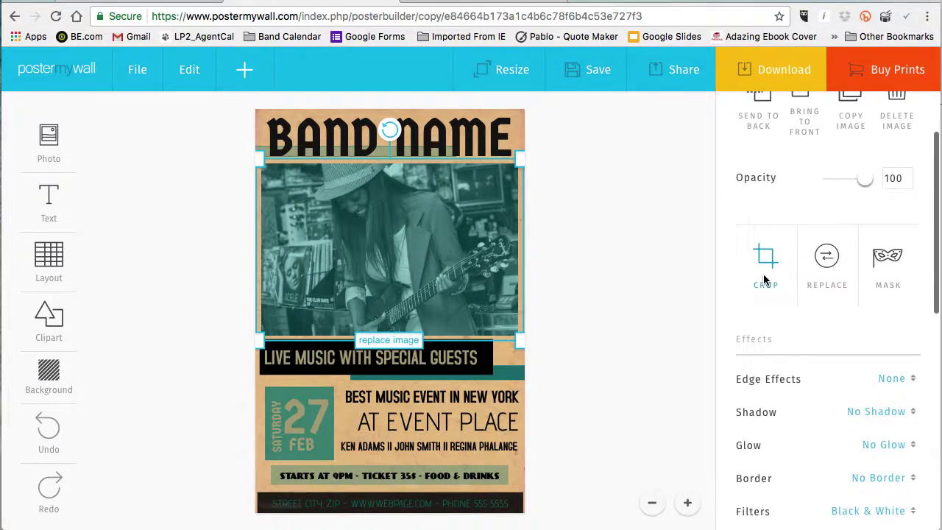
{"action": "scroll", "coordinate": [822, 278], "scroll_direction": "down", "scroll_amount": 4}
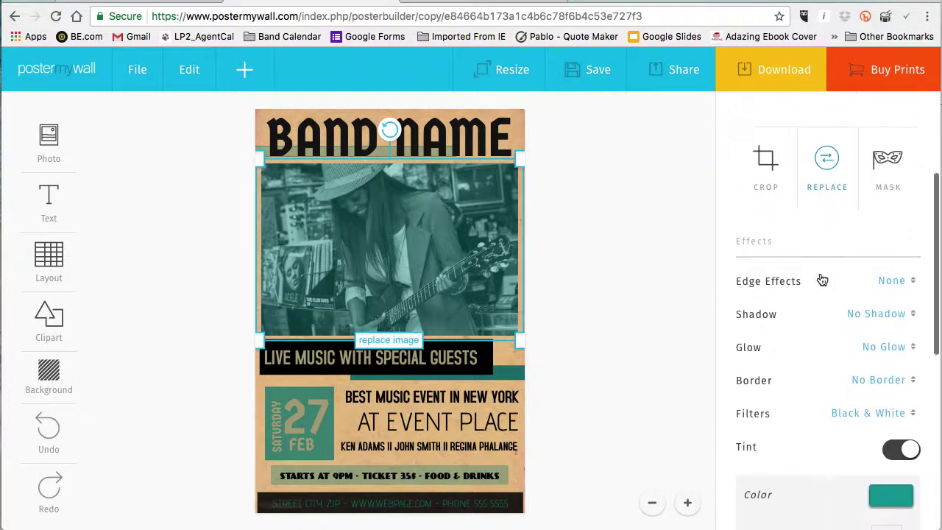
{"action": "scroll", "coordinate": [823, 279], "scroll_direction": "down", "scroll_amount": 5}
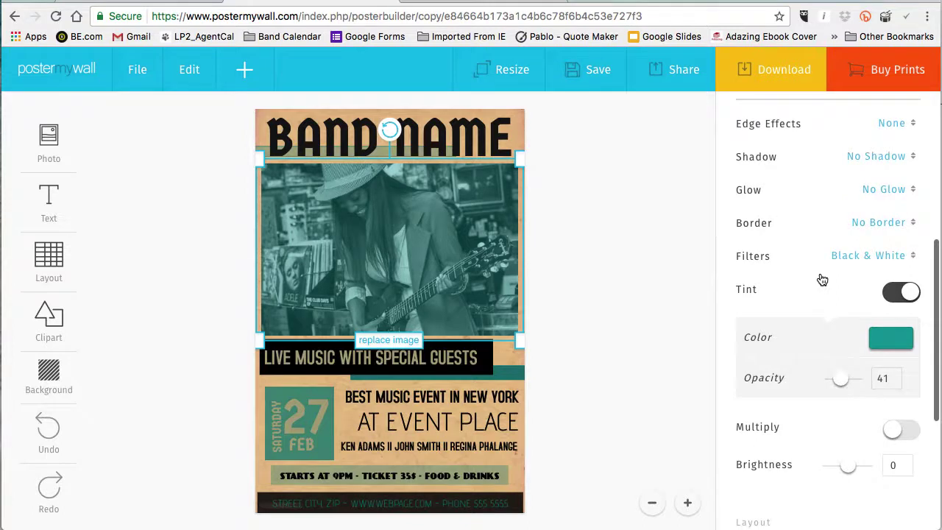
{"action": "scroll", "coordinate": [822, 280], "scroll_direction": "down", "scroll_amount": 1}
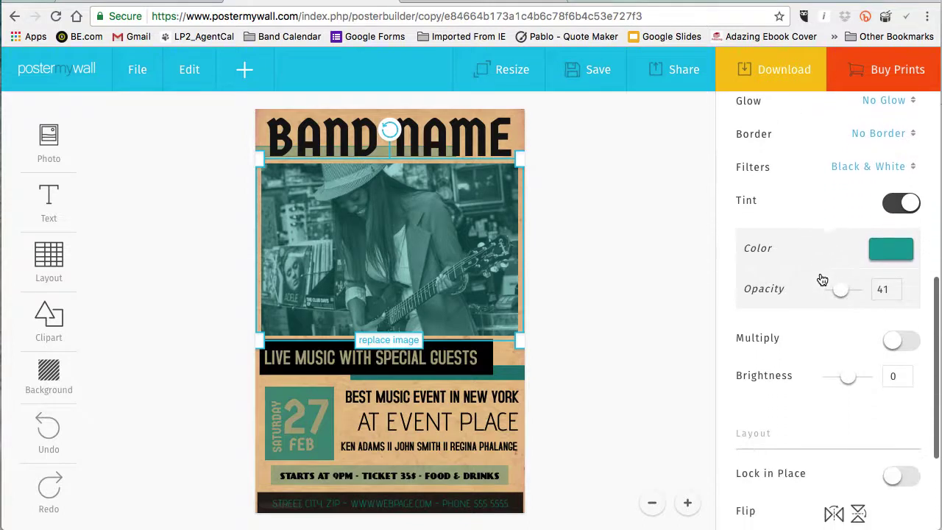
{"action": "left_click", "coordinate": [906, 258]}
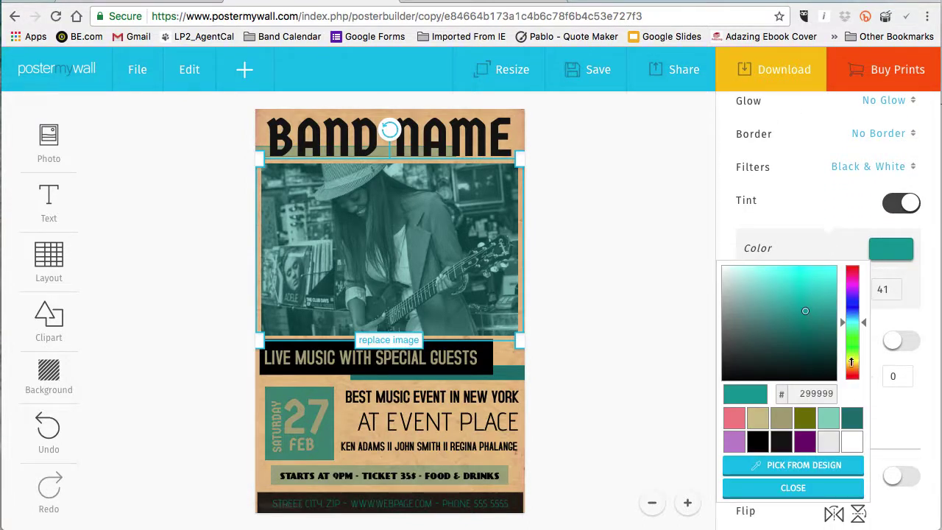
{"action": "left_click", "coordinate": [828, 421]}
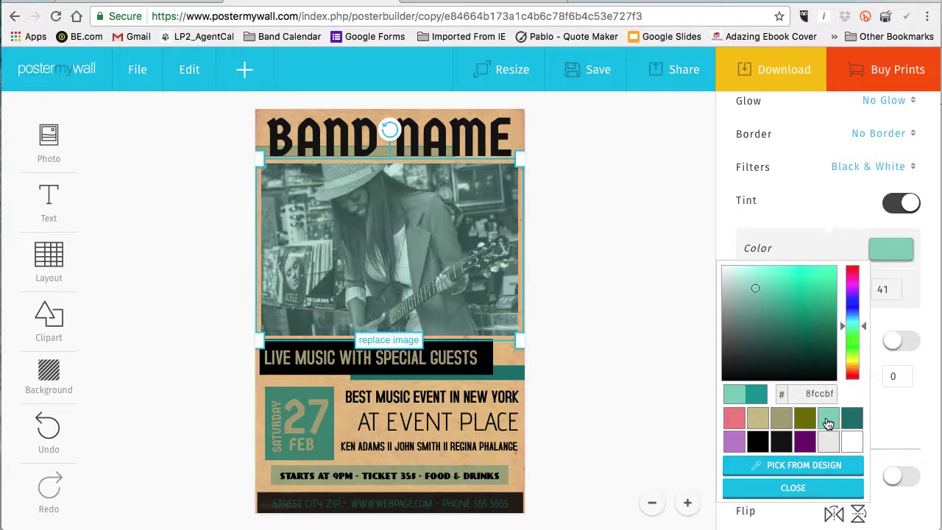
{"action": "left_click", "coordinate": [801, 425]}
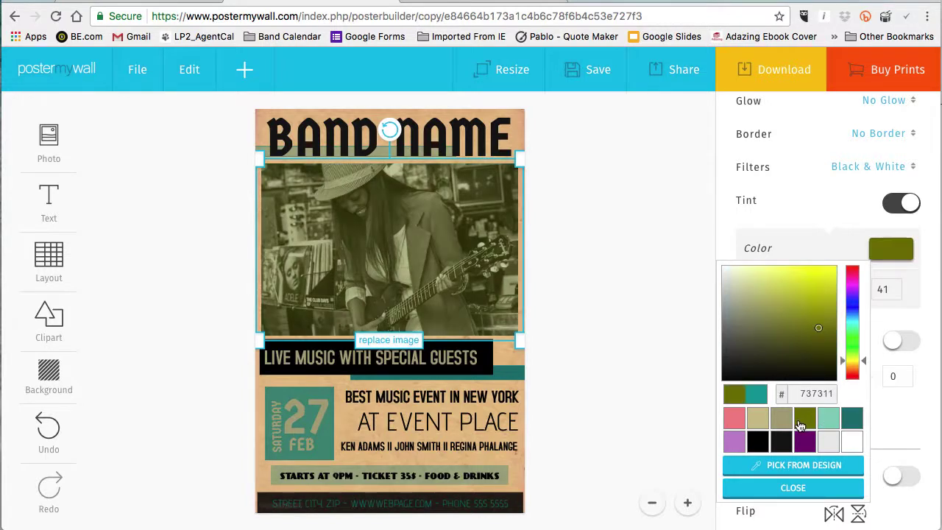
{"action": "left_click", "coordinate": [763, 427]}
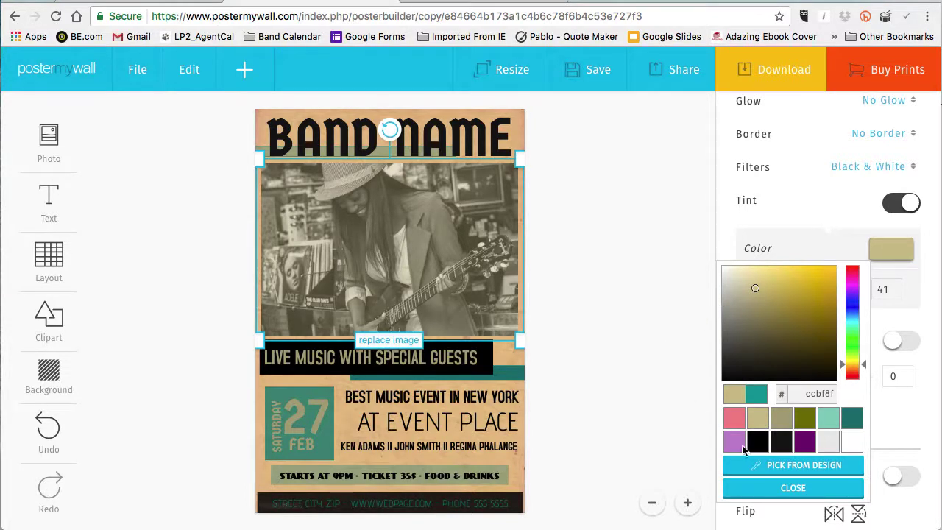
{"action": "left_click", "coordinate": [787, 497]}
{"action": "left_click", "coordinate": [629, 327]}
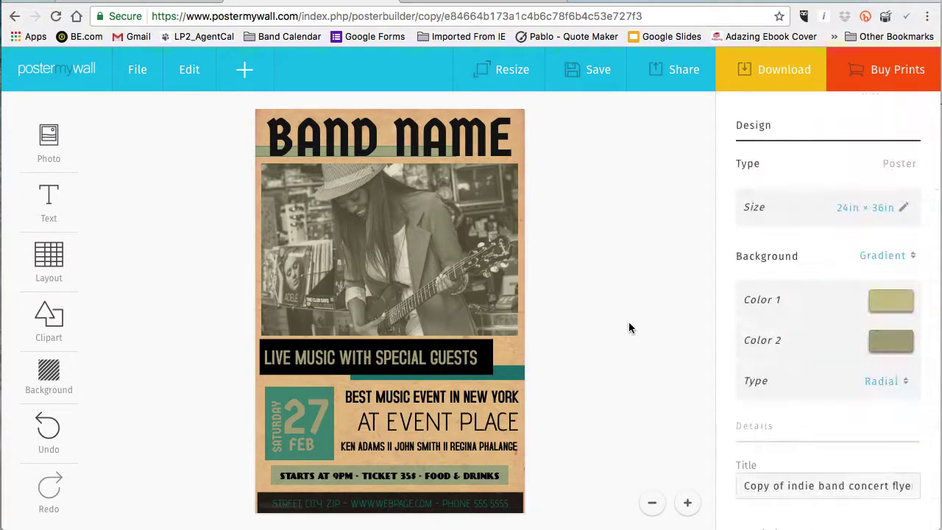
Replace the guitarist photo with Final Edits-0059.jpg uploaded through My Photos.
{"action": "left_click", "coordinate": [403, 267]}
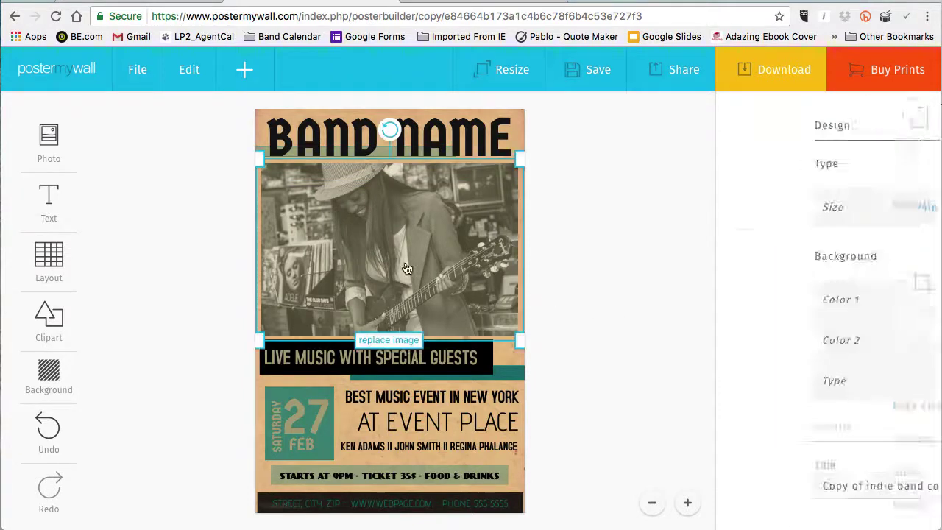
{"action": "left_click", "coordinate": [389, 342]}
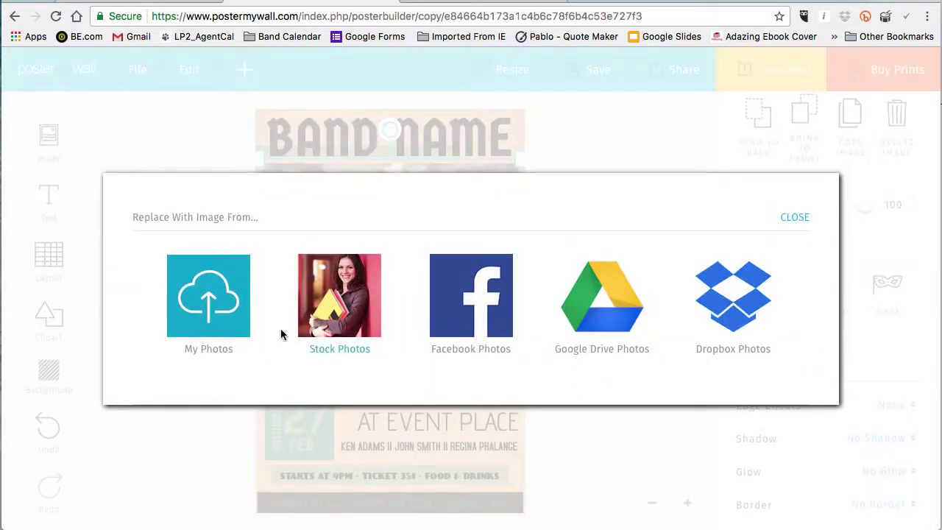
{"action": "left_click", "coordinate": [219, 325]}
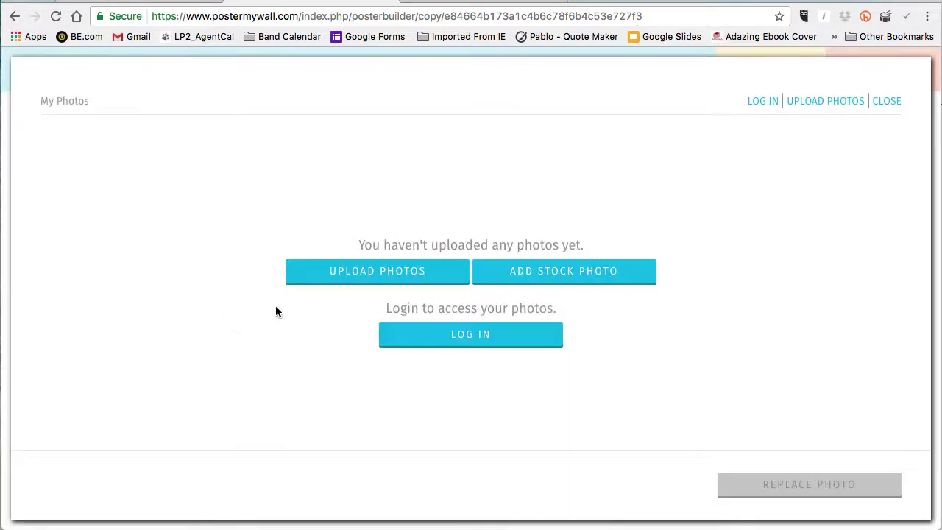
{"action": "left_click", "coordinate": [414, 274]}
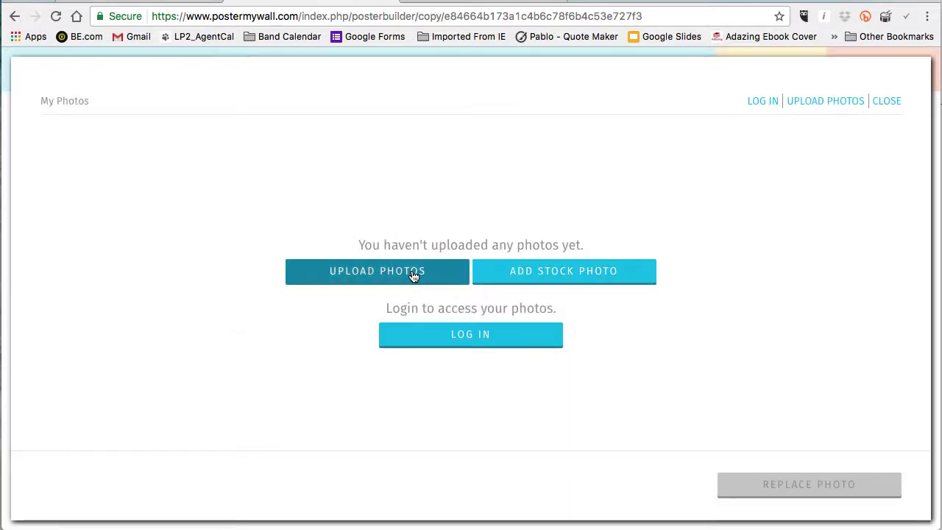
{"action": "scroll", "coordinate": [663, 243], "scroll_direction": "down", "scroll_amount": 10}
{"action": "scroll", "coordinate": [682, 246], "scroll_direction": "down", "scroll_amount": 12}
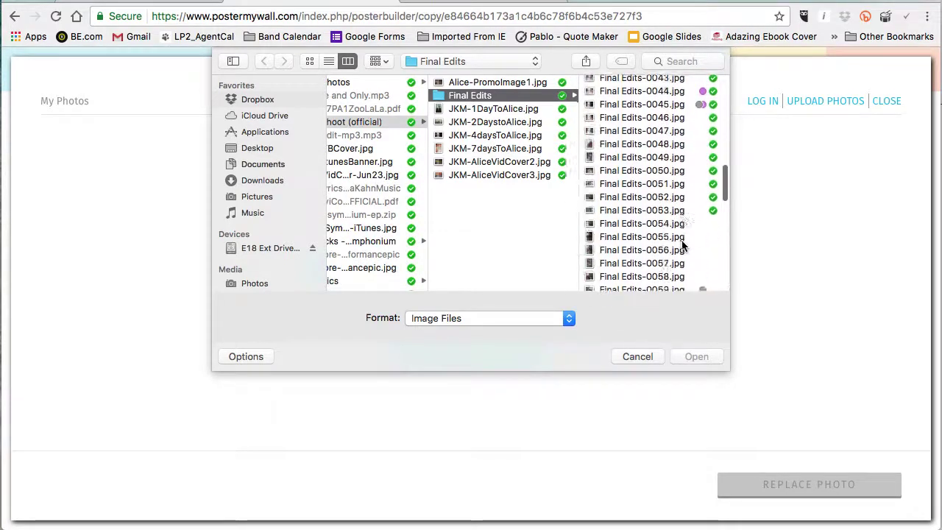
{"action": "left_click", "coordinate": [669, 113]}
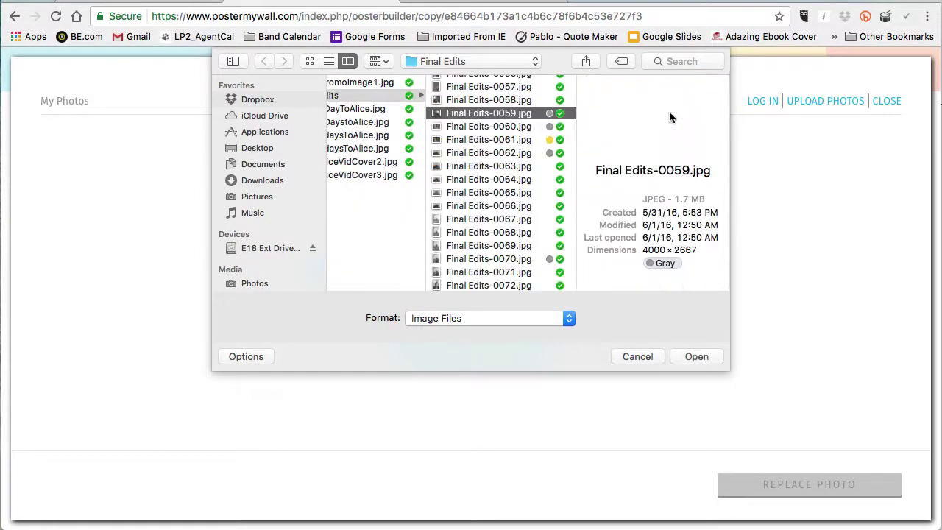
{"action": "left_click", "coordinate": [694, 358]}
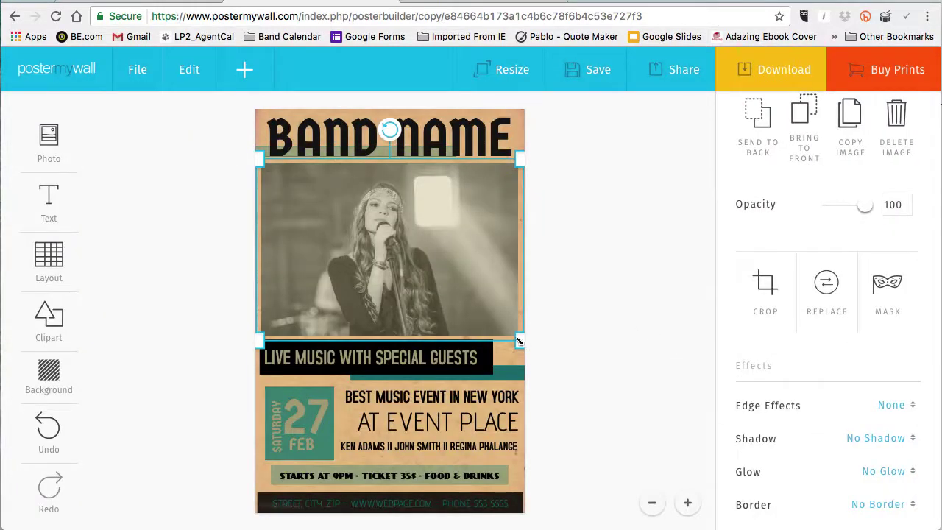
Crop the singer photo to a tighter frame around her and the microphone.
{"action": "mouse_move", "coordinate": [521, 343]}
{"action": "left_mouse_down"}
{"action": "mouse_move", "coordinate": [568, 370]}
{"action": "mouse_move", "coordinate": [518, 345]}
{"action": "left_mouse_up"}
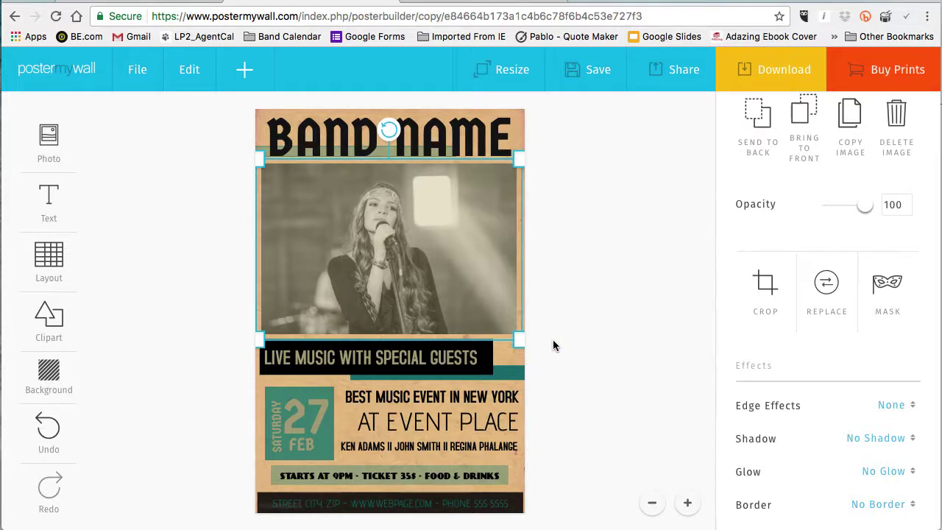
{"action": "left_click", "coordinate": [766, 291]}
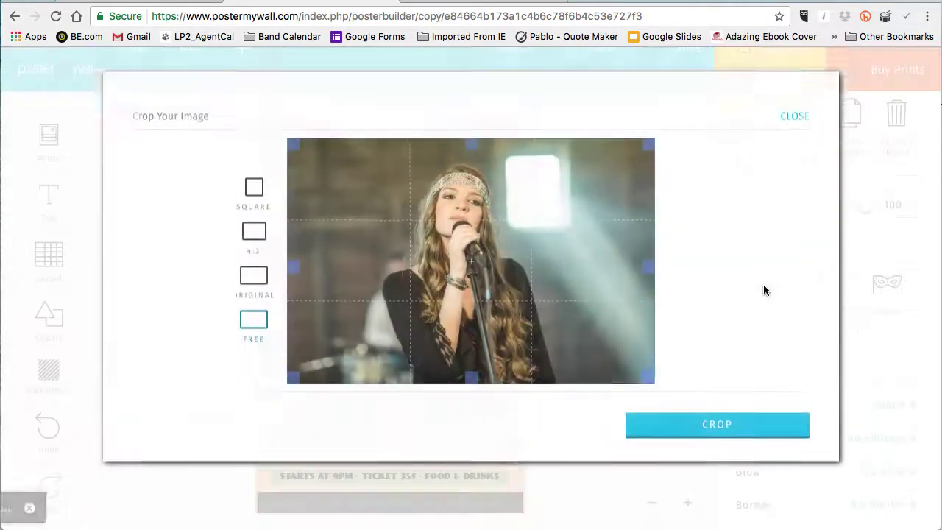
{"action": "left_click_drag", "start_coordinate": [647, 400], "coordinate": [565, 349]}
{"action": "left_click_drag", "start_coordinate": [525, 307], "coordinate": [561, 313]}
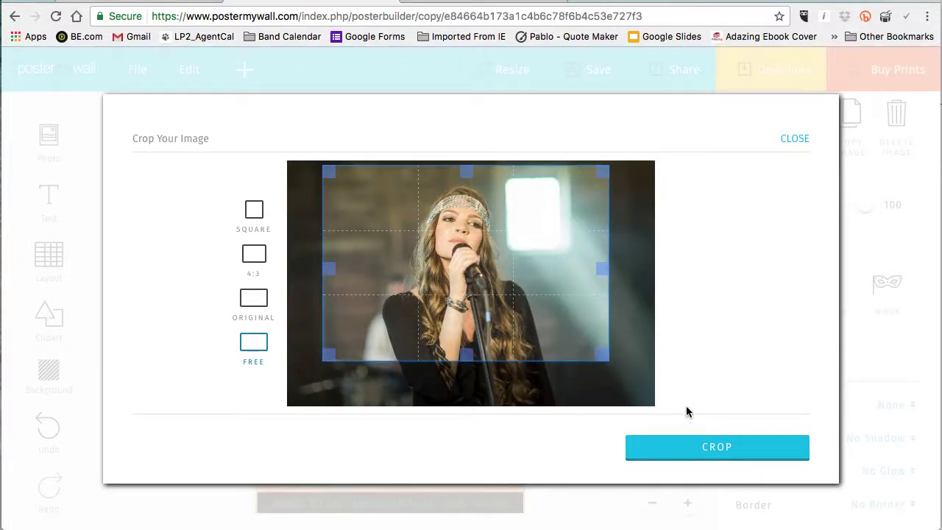
{"action": "left_click", "coordinate": [718, 447]}
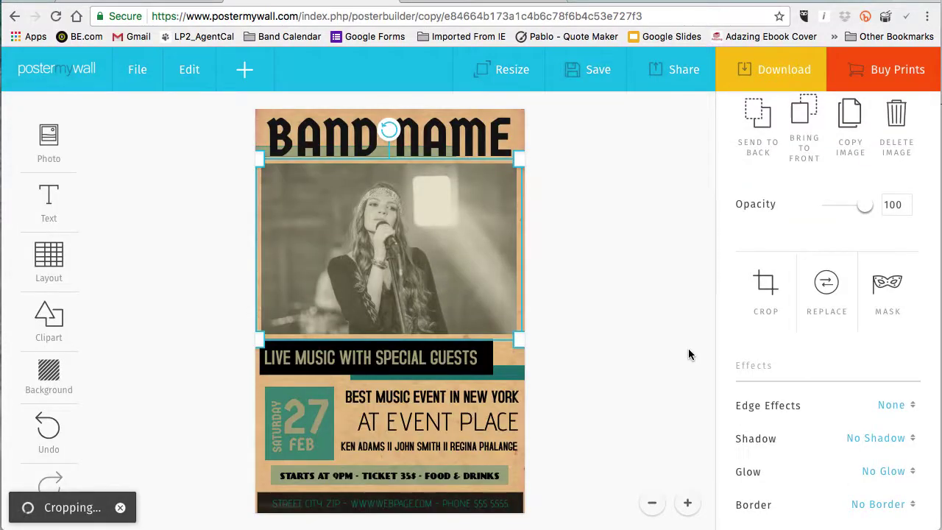
Nudge the singer photo up, centred under the headline, and deselect it.
{"action": "left_click_drag", "start_coordinate": [494, 308], "coordinate": [492, 300]}
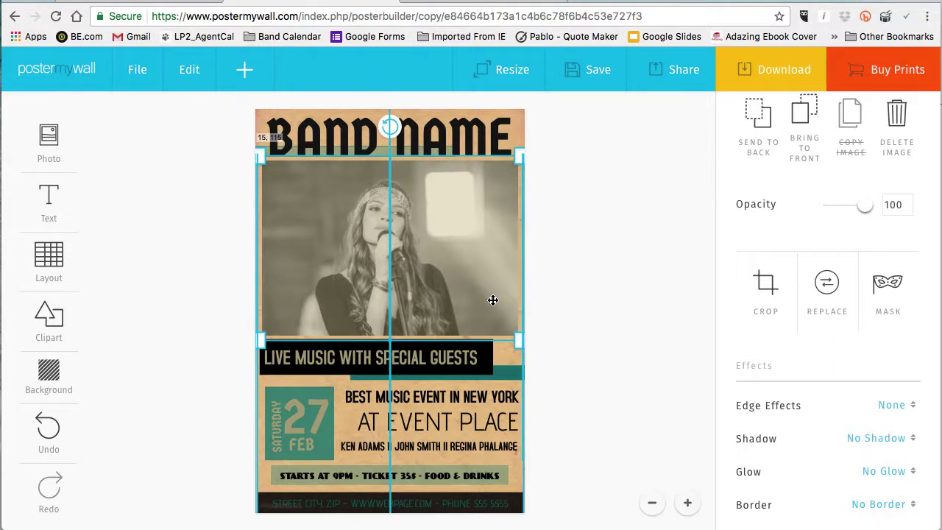
{"action": "left_click_drag", "start_coordinate": [493, 301], "coordinate": [492, 301]}
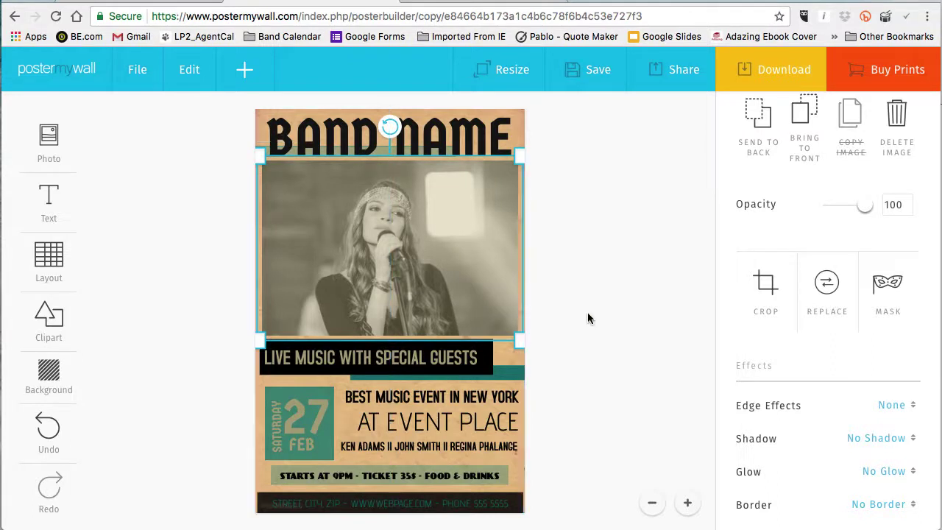
{"action": "left_click", "coordinate": [587, 315]}
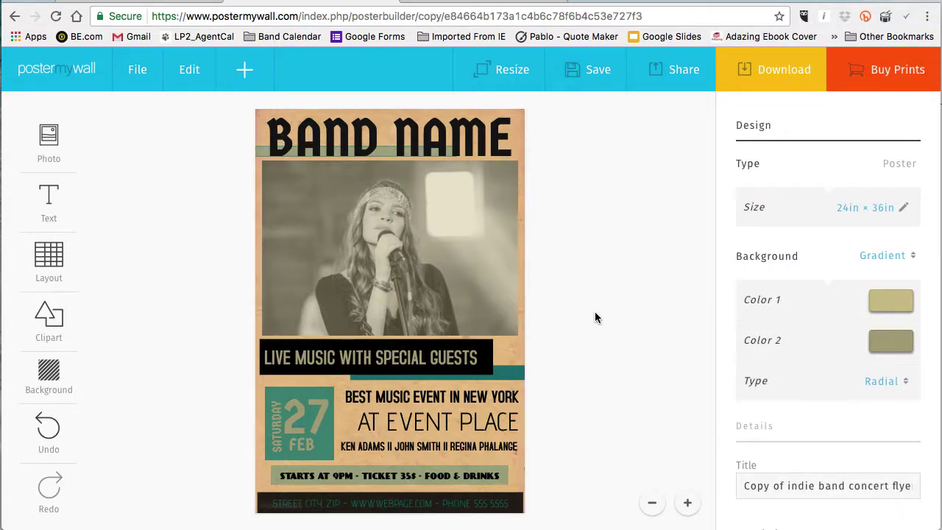
Replace the BAND NAME headline text with JULIA KAHN.
{"action": "left_click", "coordinate": [385, 147]}
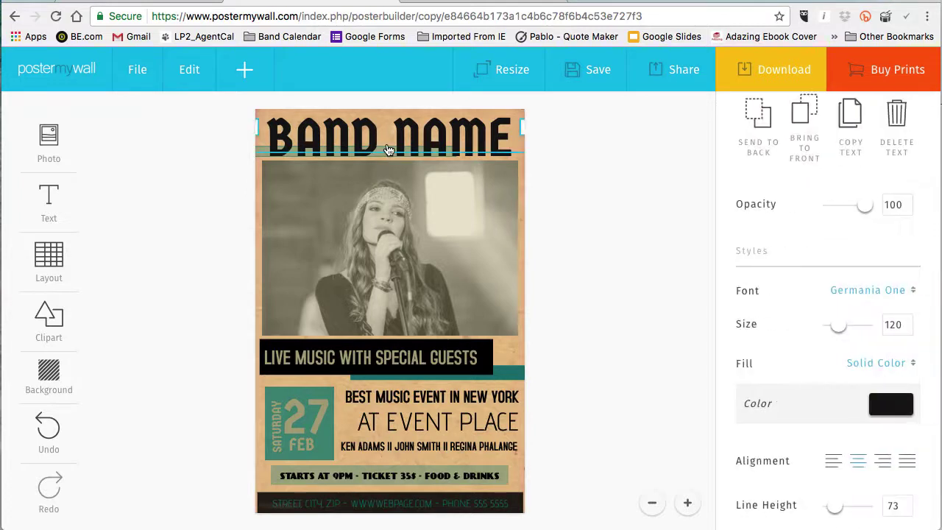
{"action": "double_click", "coordinate": [366, 136]}
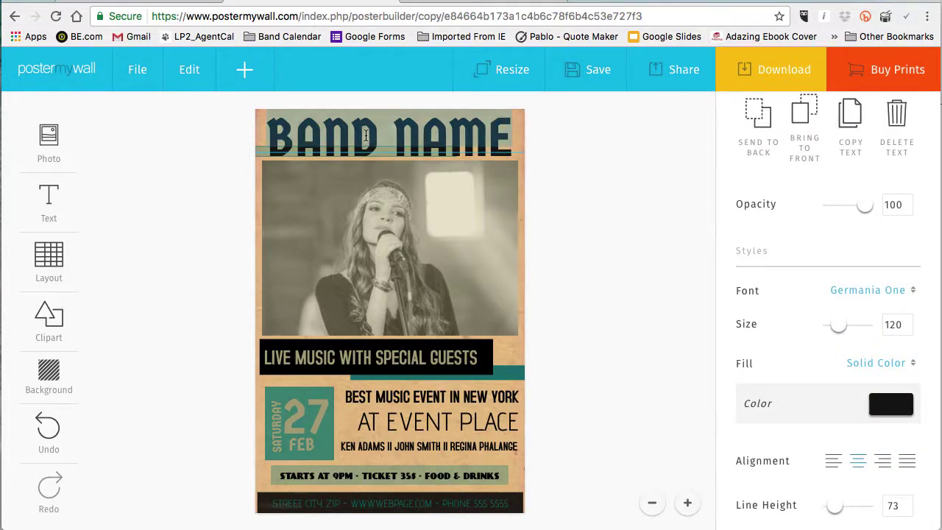
{"action": "type", "text": "JULIA KAHN"}
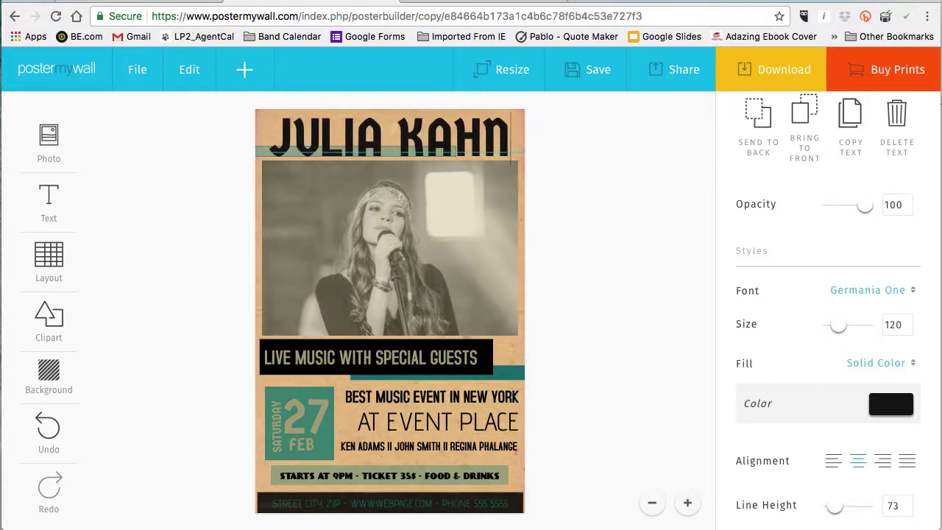
{"action": "left_click_drag", "start_coordinate": [508, 138], "coordinate": [304, 139]}
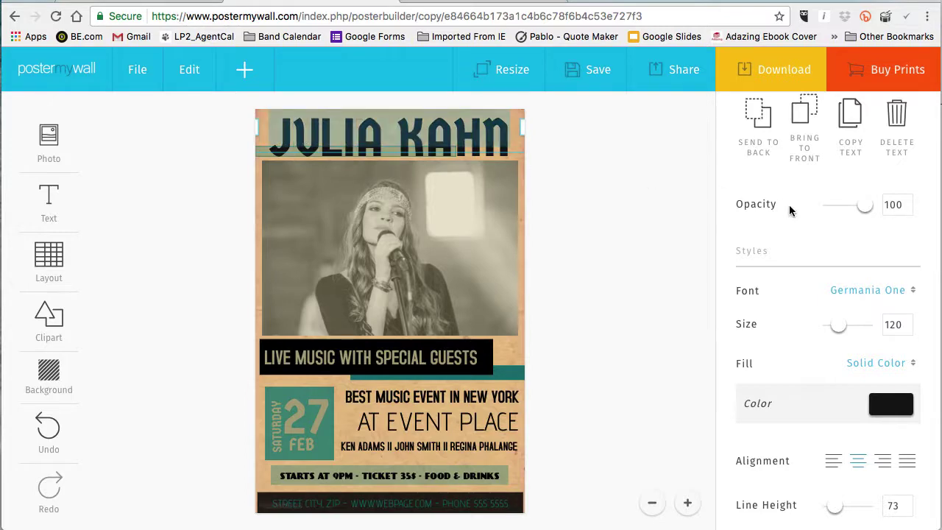
Switch the JULIA KAHN headline to the AnuDaw font.
{"action": "left_click", "coordinate": [863, 292]}
{"action": "scroll", "coordinate": [863, 295], "scroll_direction": "down", "scroll_amount": 5}
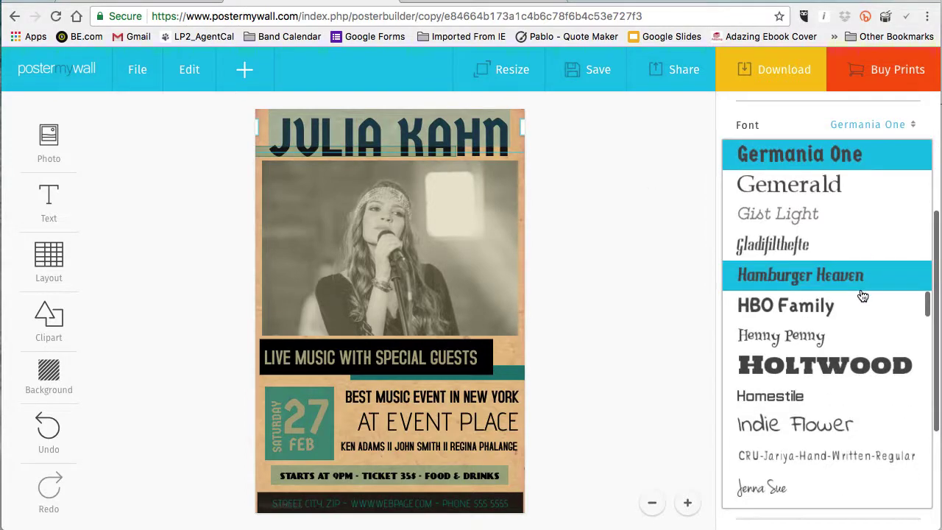
{"action": "scroll", "coordinate": [863, 295], "scroll_direction": "up", "scroll_amount": 4}
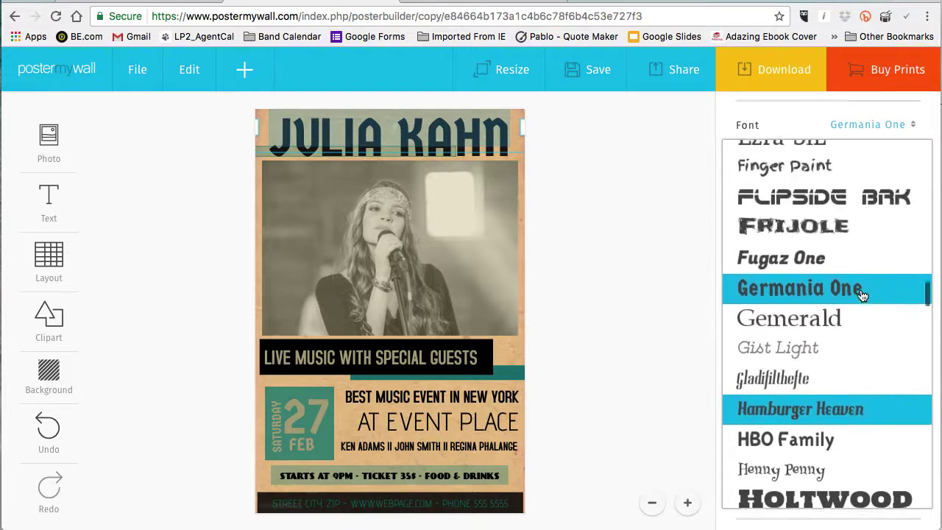
{"action": "scroll", "coordinate": [863, 296], "scroll_direction": "up", "scroll_amount": 4}
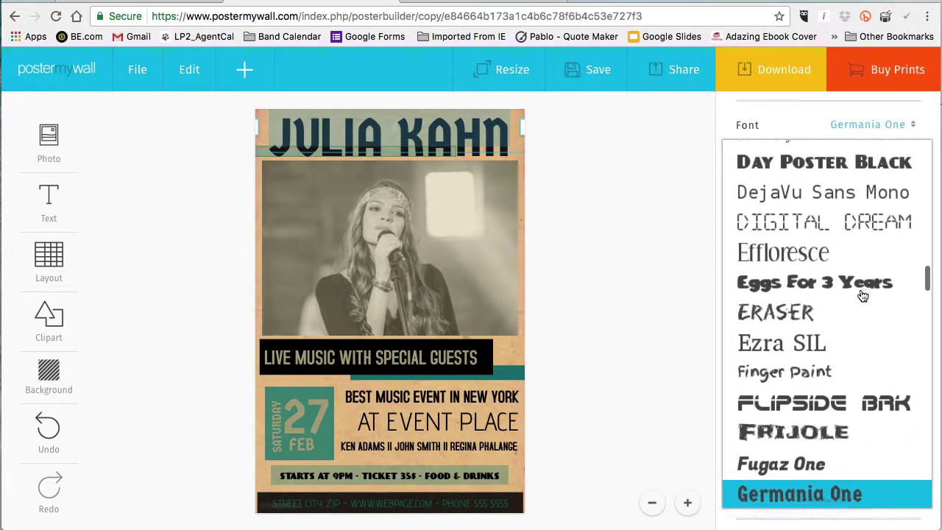
{"action": "scroll", "coordinate": [863, 296], "scroll_direction": "up", "scroll_amount": 10}
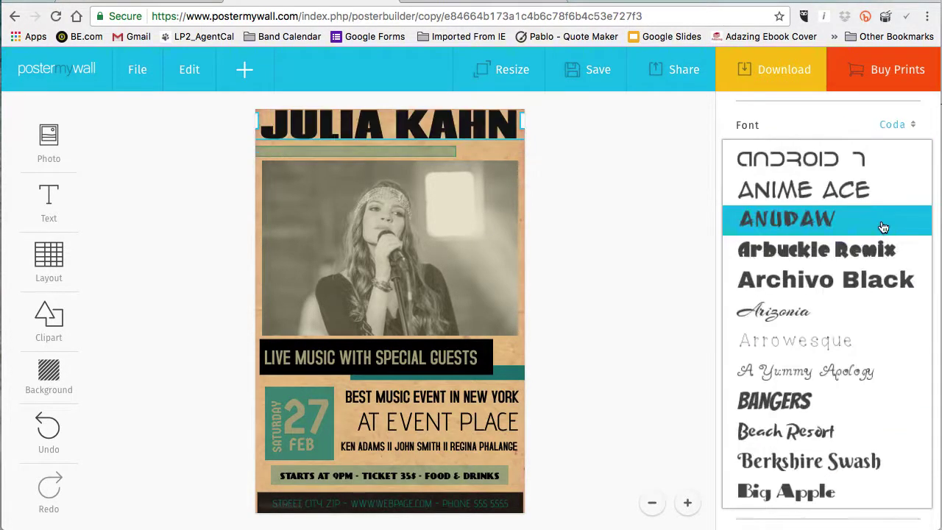
{"action": "left_click", "coordinate": [880, 226]}
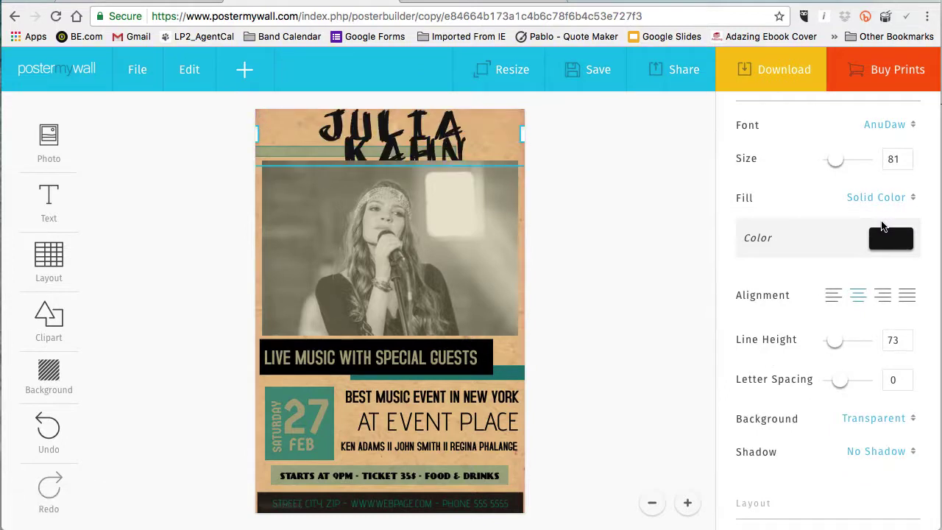
Set the headline to size 93 with -20 letter spacing and nudge it down.
{"action": "left_click_drag", "start_coordinate": [836, 160], "coordinate": [838, 163]}
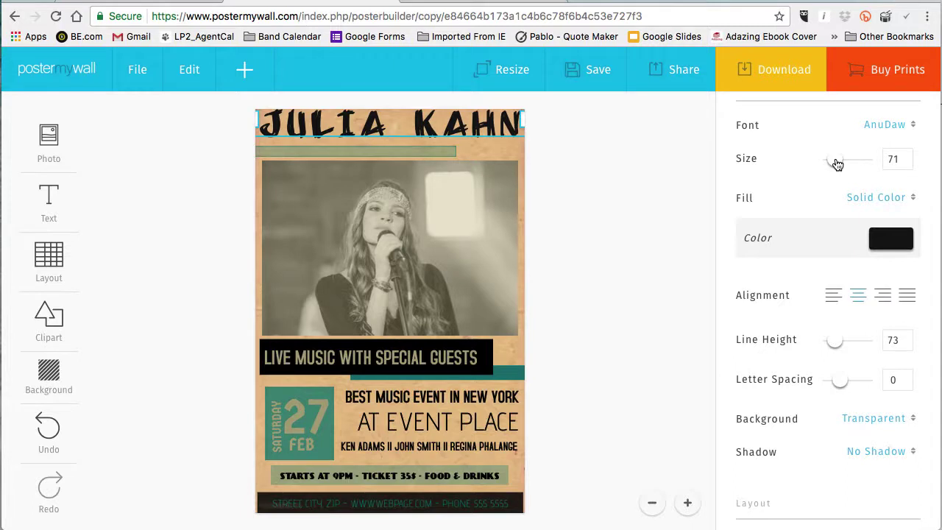
{"action": "left_click_drag", "start_coordinate": [838, 164], "coordinate": [841, 163]}
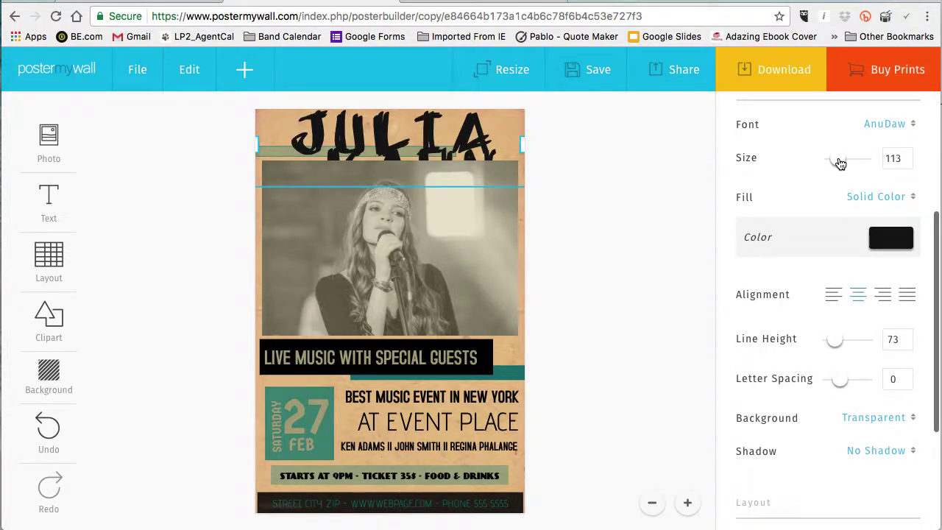
{"action": "left_click_drag", "start_coordinate": [841, 378], "coordinate": [830, 379]}
{"action": "left_click", "coordinate": [909, 162]}
{"action": "left_click", "coordinate": [908, 161]}
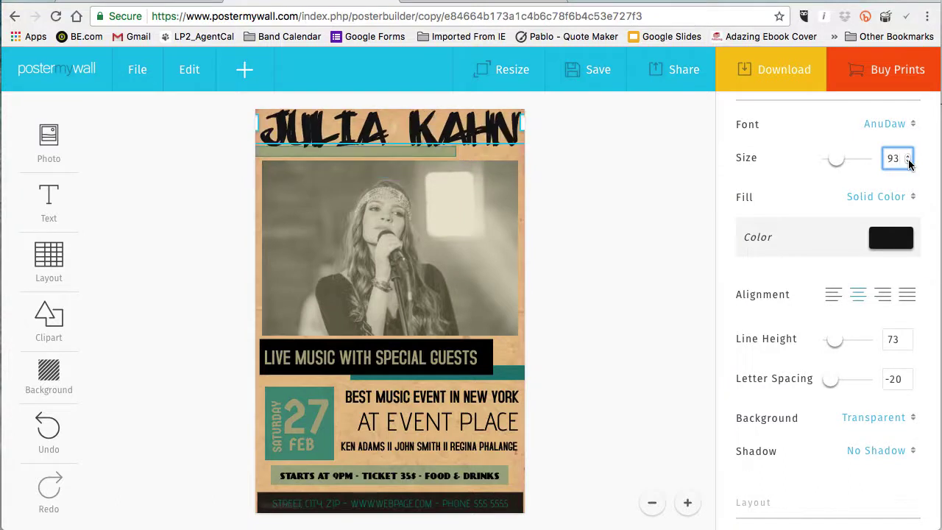
{"action": "left_click_drag", "start_coordinate": [452, 133], "coordinate": [446, 138]}
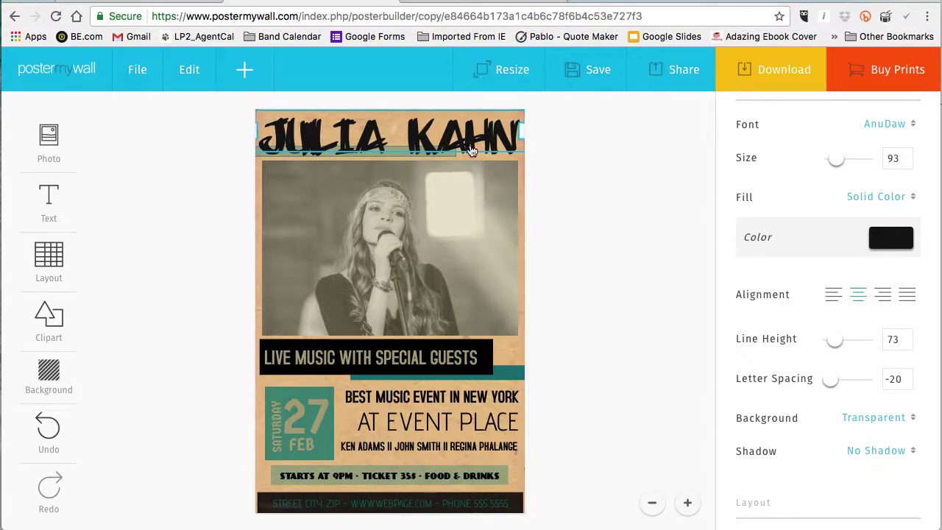
{"action": "left_click", "coordinate": [598, 178]}
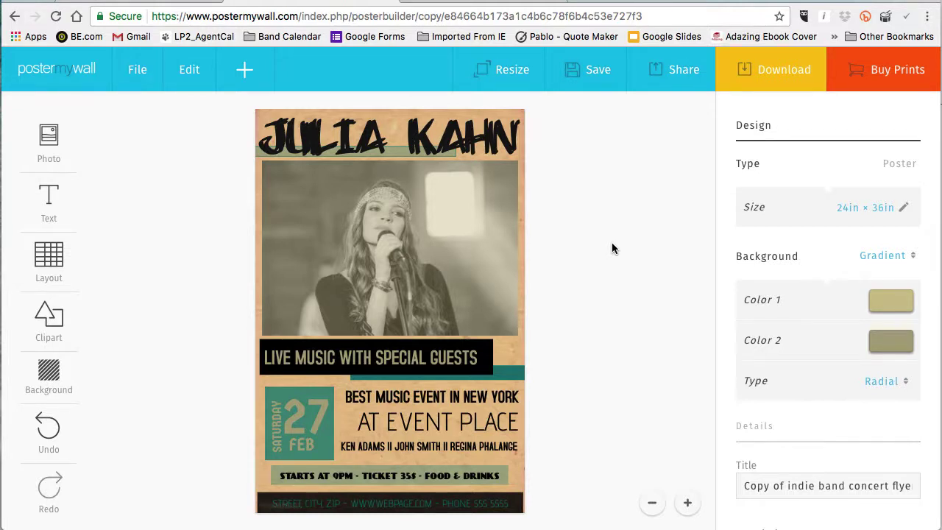
Retype the tagline as NUVO NEWSWEEKLY 'ARTIST TO WATCH'.
{"action": "left_click", "coordinate": [375, 368]}
{"action": "left_click", "coordinate": [375, 361]}
{"action": "type", "text": "NUVO NEWSWEEKLY 'ONE TO WATCH"}
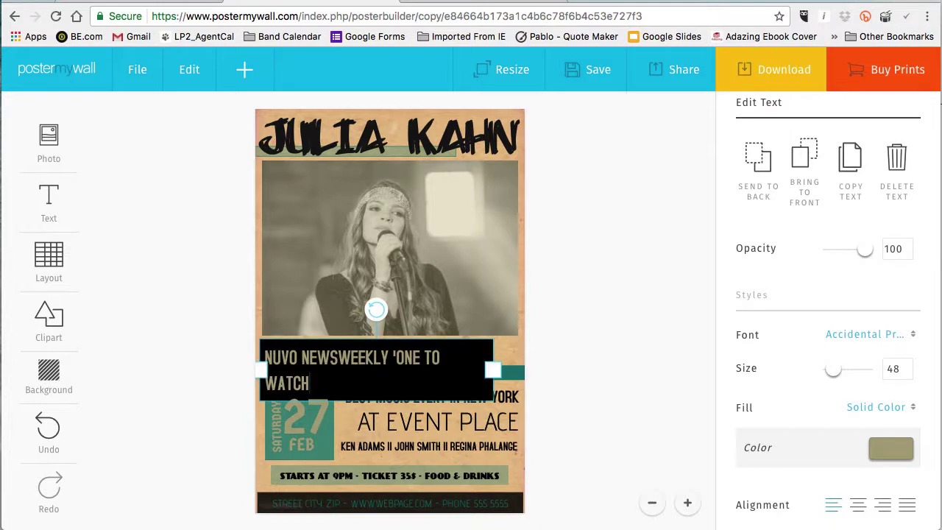
{"action": "left_click", "coordinate": [421, 357]}
{"action": "key", "text": "BackSpace"}
{"action": "key", "text": "BackSpace"}
{"action": "key", "text": "BackSpace"}
{"action": "type", "text": "ARTIST"}
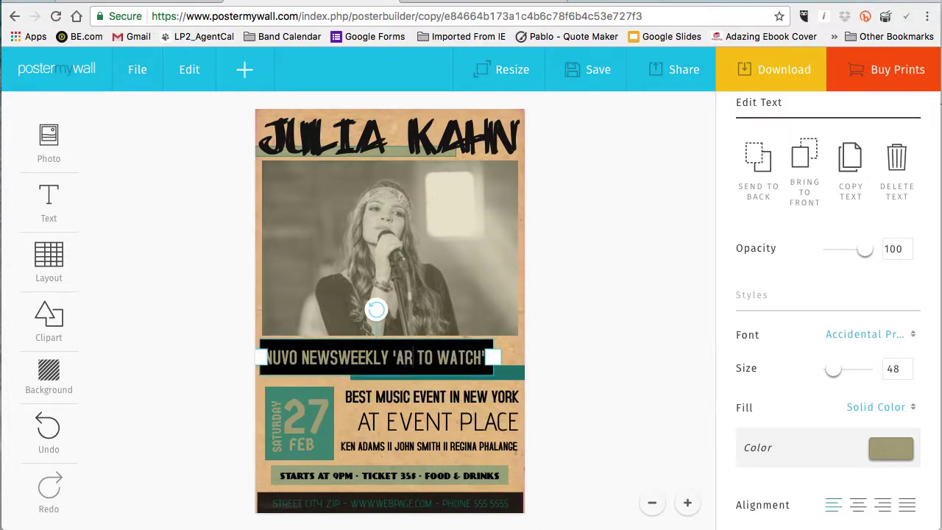
{"action": "left_click", "coordinate": [363, 378]}
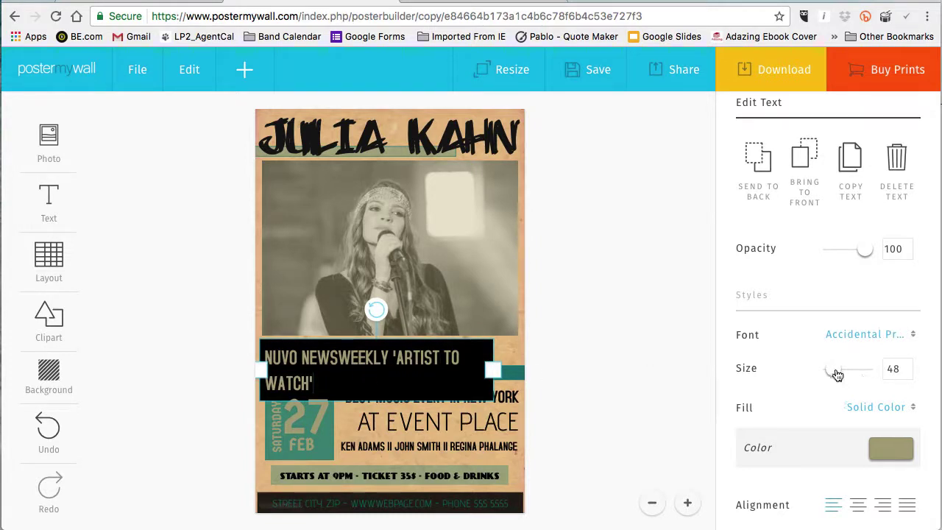
Reduce the tagline to size 43 so it fits one line.
{"action": "left_click", "coordinate": [908, 372]}
{"action": "left_click", "coordinate": [909, 373]}
{"action": "left_click", "coordinate": [909, 374]}
{"action": "left_click", "coordinate": [909, 374]}
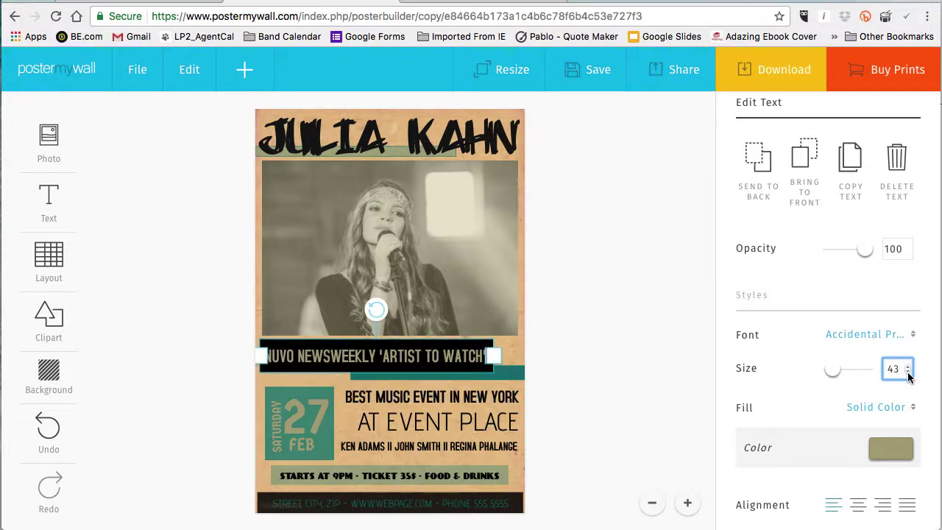
{"action": "left_click", "coordinate": [547, 376]}
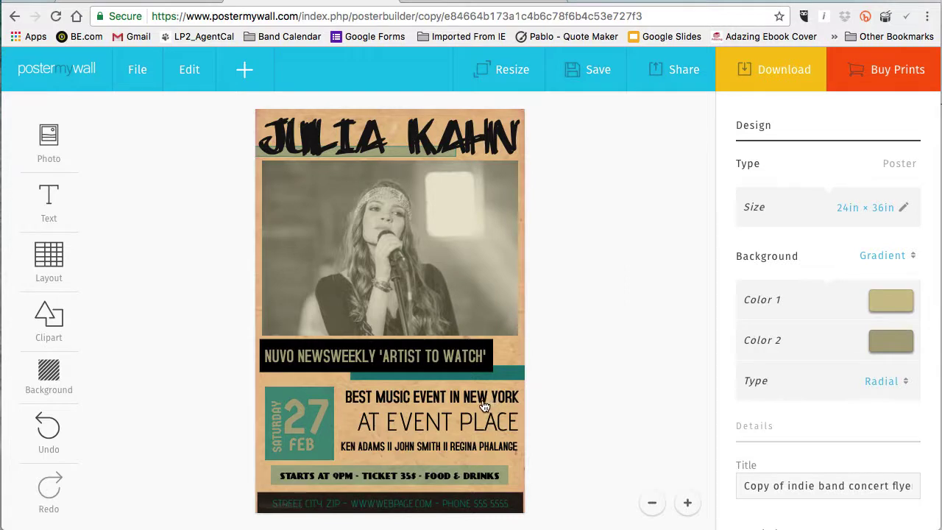
Change the event lines to ONE OF LA'S TOP VENUES and LIVE @ THE MINT.
{"action": "left_click", "coordinate": [432, 399]}
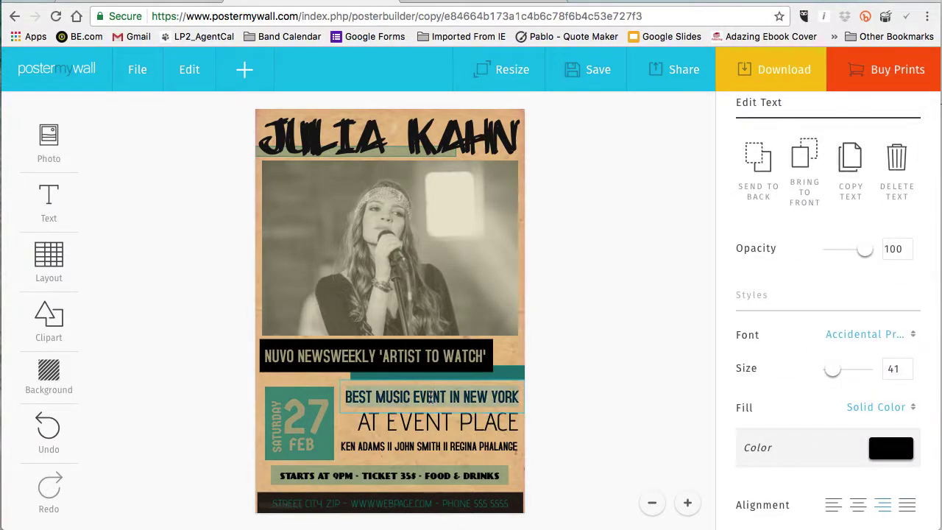
{"action": "type", "text": "ONE O"}
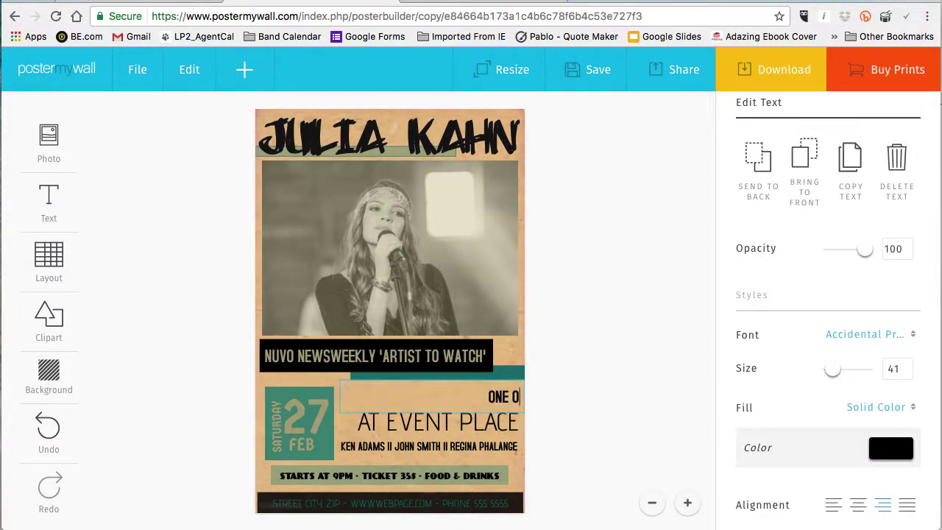
{"action": "type", "text": "F LA'S TOP"}
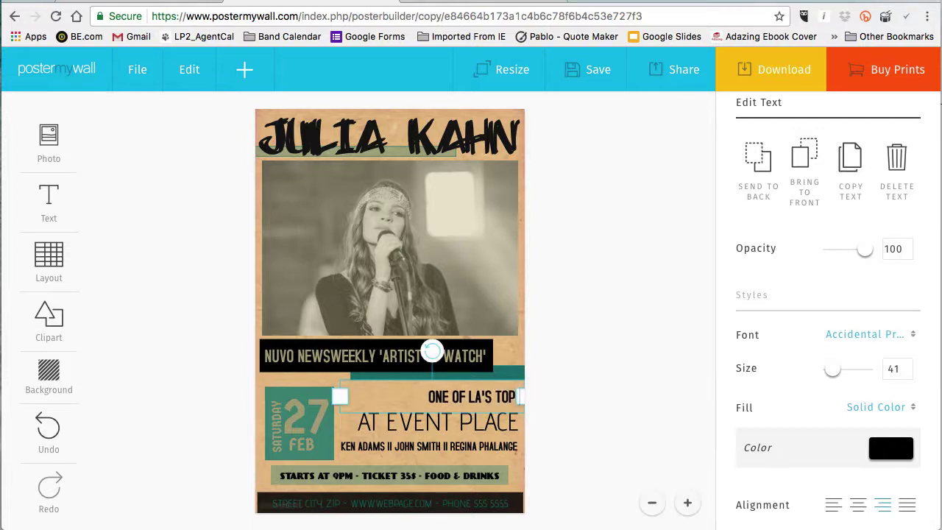
{"action": "type", "text": " VENUES"}
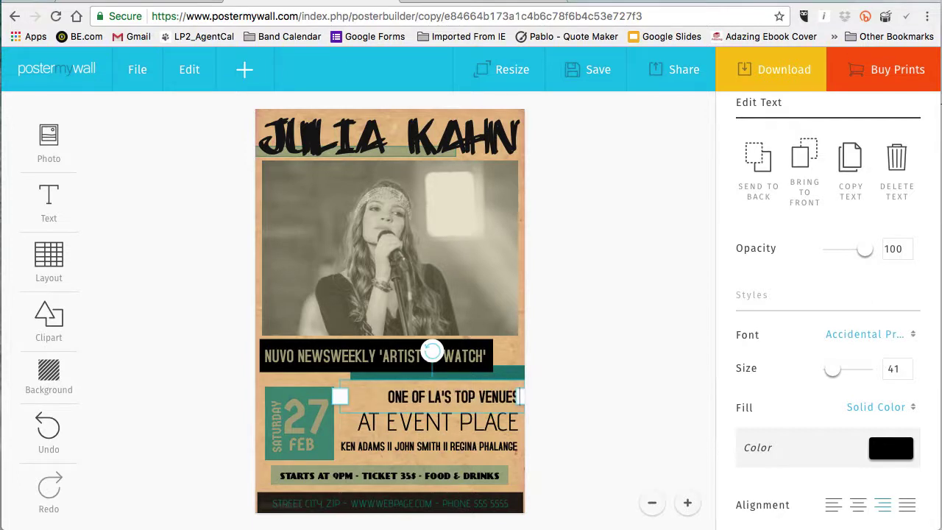
{"action": "left_click", "coordinate": [456, 430]}
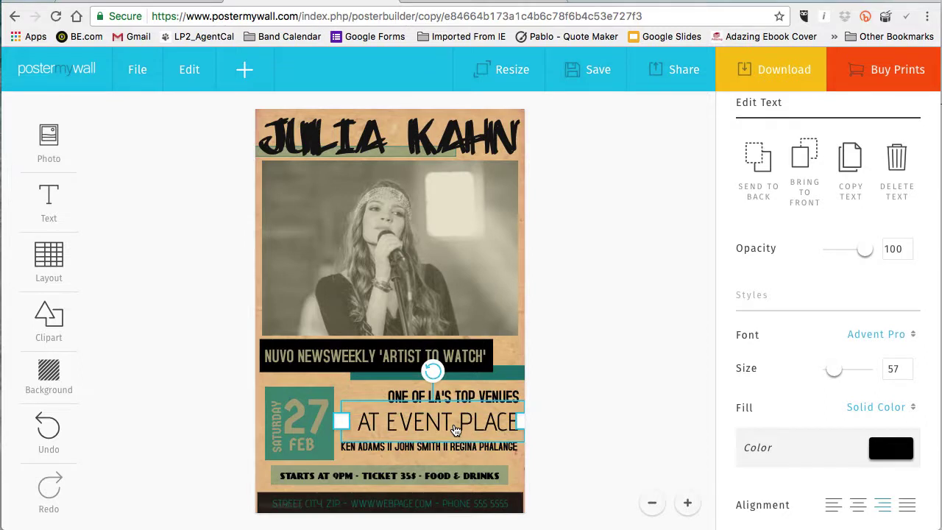
{"action": "left_click", "coordinate": [456, 430]}
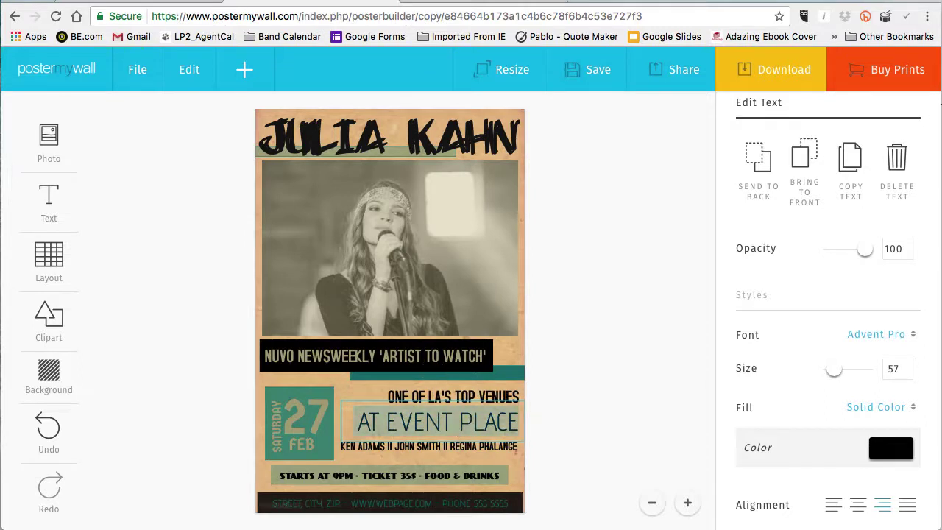
{"action": "type", "text": "LIVE @ THE MINT"}
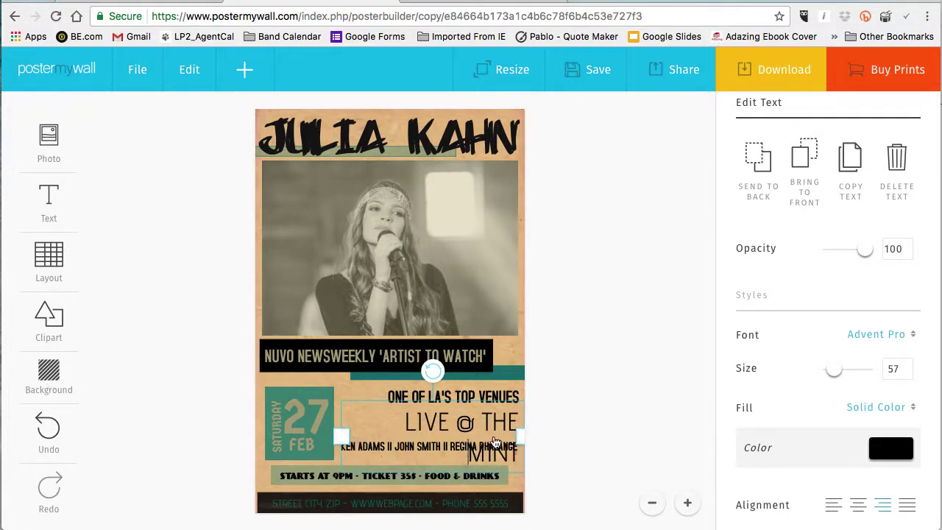
Lower LIVE @ THE MINT from size 57 to 56 so it fits one line.
{"action": "left_click", "coordinate": [522, 435]}
{"action": "left_click", "coordinate": [910, 373]}
{"action": "left_click", "coordinate": [652, 407]}
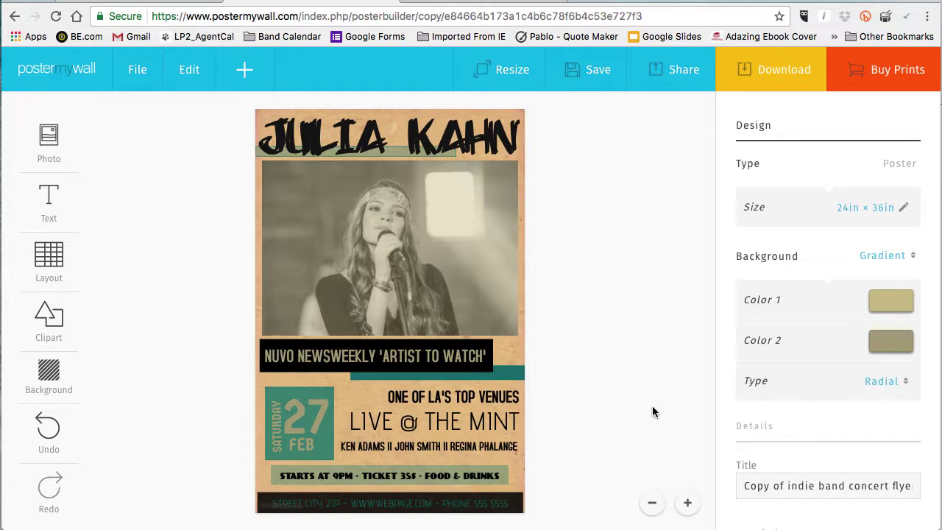
Overwrite the performer-names line with the venue's street address and city.
{"action": "left_click", "coordinate": [397, 452]}
{"action": "left_click", "coordinate": [398, 452]}
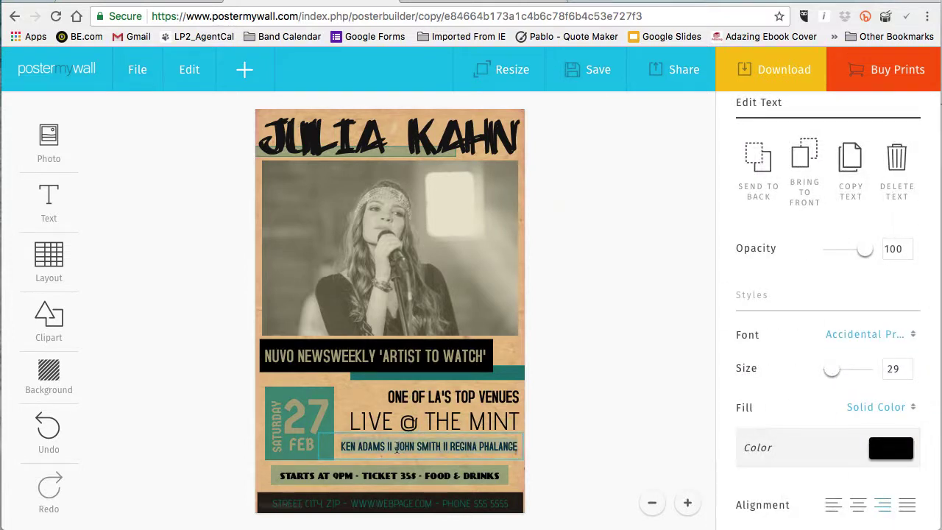
{"action": "type", "text": "601"}
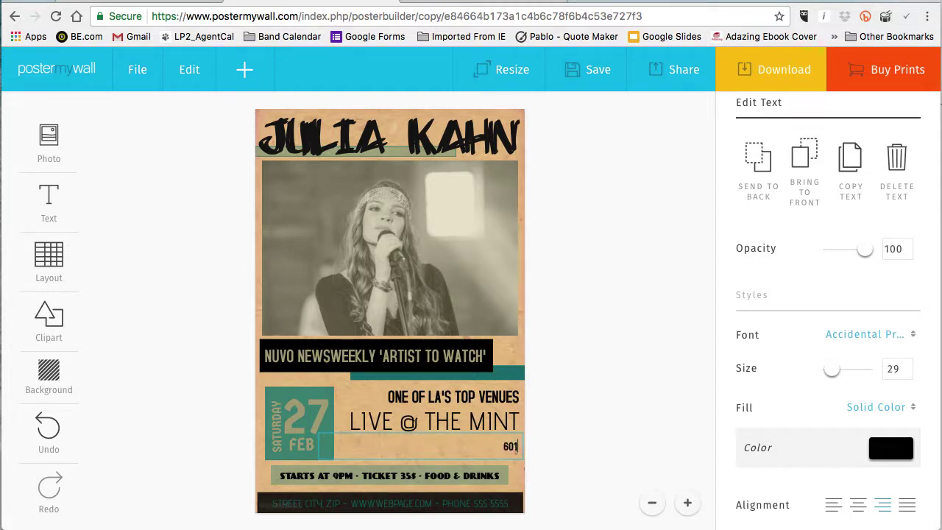
{"action": "type", "text": "0 W PIC"}
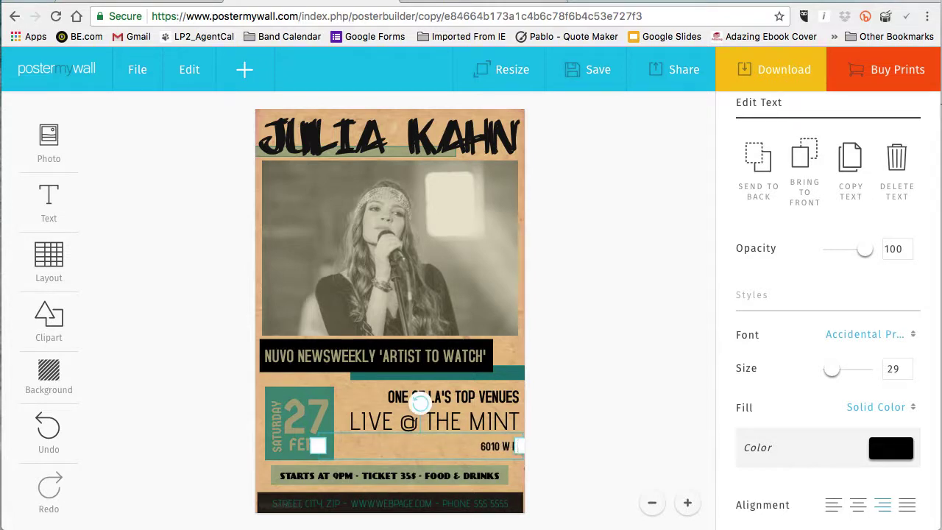
{"action": "type", "text": "O BLVD / LOS ANGELES, CA"}
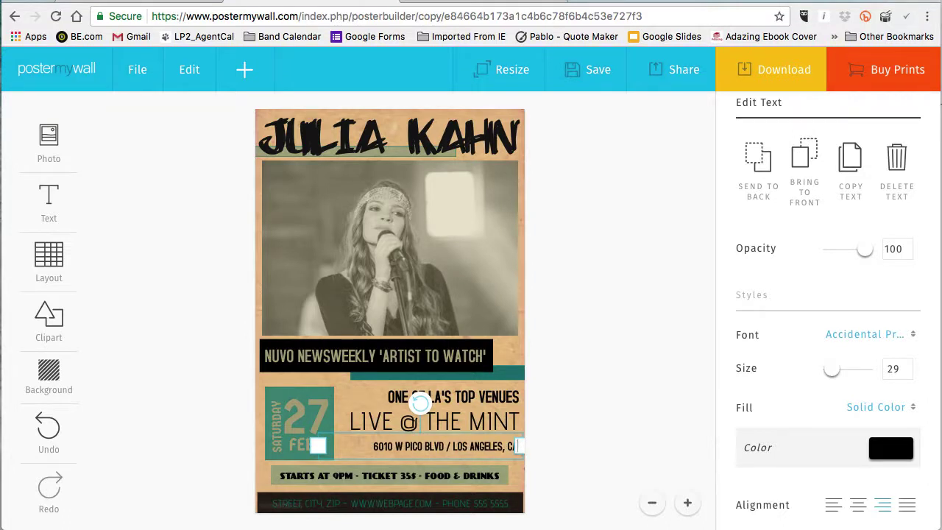
Change the ticket price from 35$ to $15 and replace FOOD & DRINKS with DRINK SPECIALS.
{"action": "left_click", "coordinate": [440, 477]}
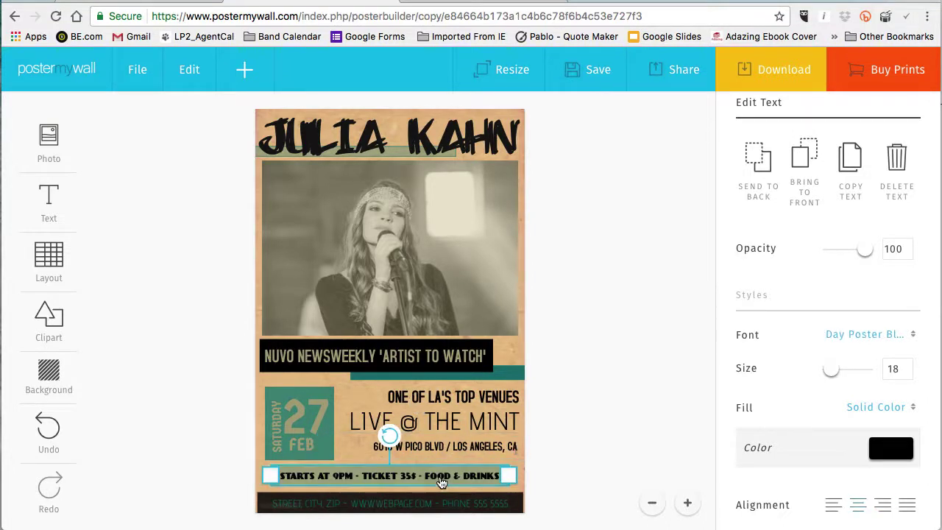
{"action": "left_click", "coordinate": [440, 476]}
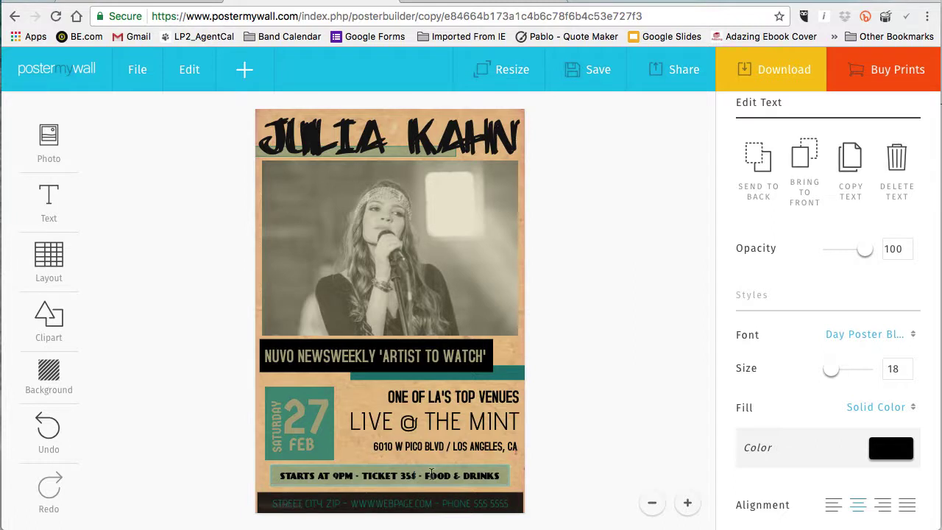
{"action": "left_click", "coordinate": [432, 475]}
{"action": "key", "text": "BackSpace"}
{"action": "key", "text": "BackSpace"}
{"action": "key", "text": "BackSpace"}
{"action": "key", "text": "BackSpace"}
{"action": "key", "text": "BackSpace"}
{"action": "key", "text": "BackSpace"}
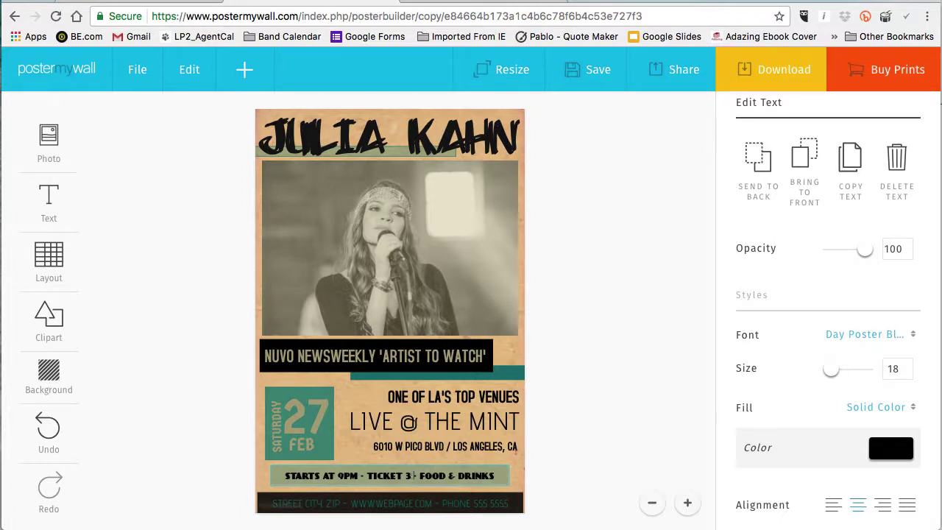
{"action": "type", "text": "$"}
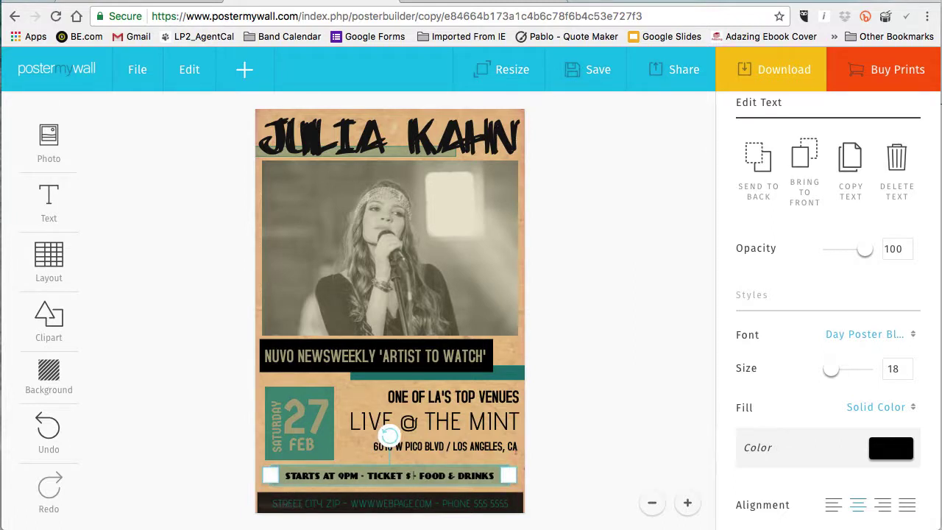
{"action": "type", "text": "15"}
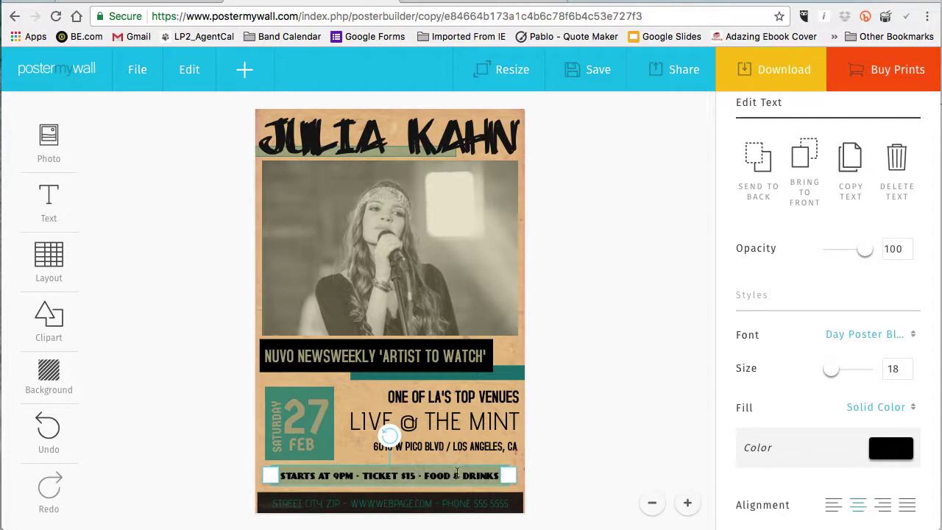
{"action": "left_click_drag", "start_coordinate": [424, 475], "coordinate": [499, 475]}
{"action": "type", "text": "DRINK SPECIALS"}
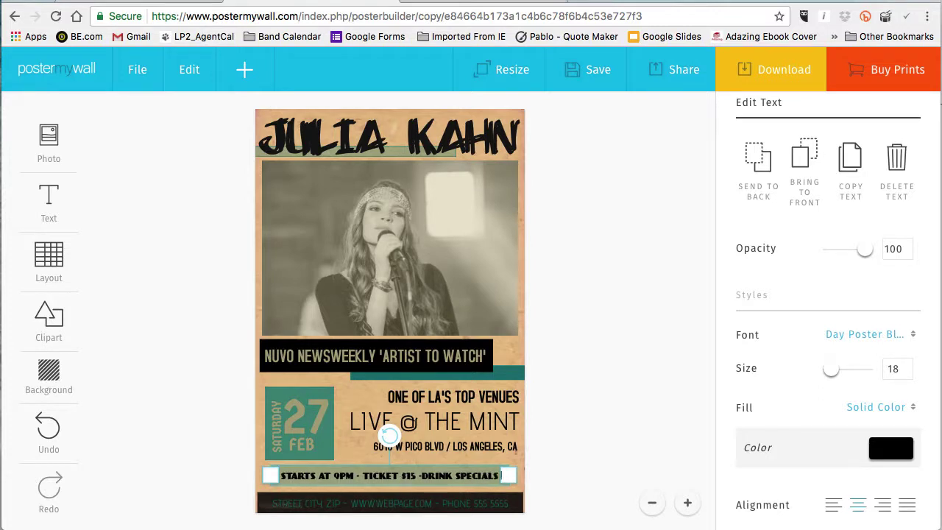
{"action": "left_click", "coordinate": [423, 476]}
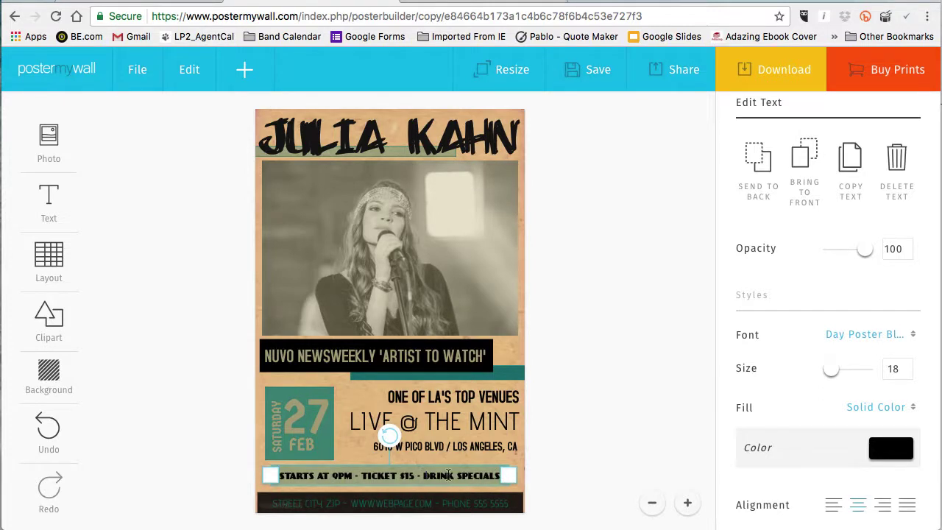
{"action": "left_click", "coordinate": [593, 461]}
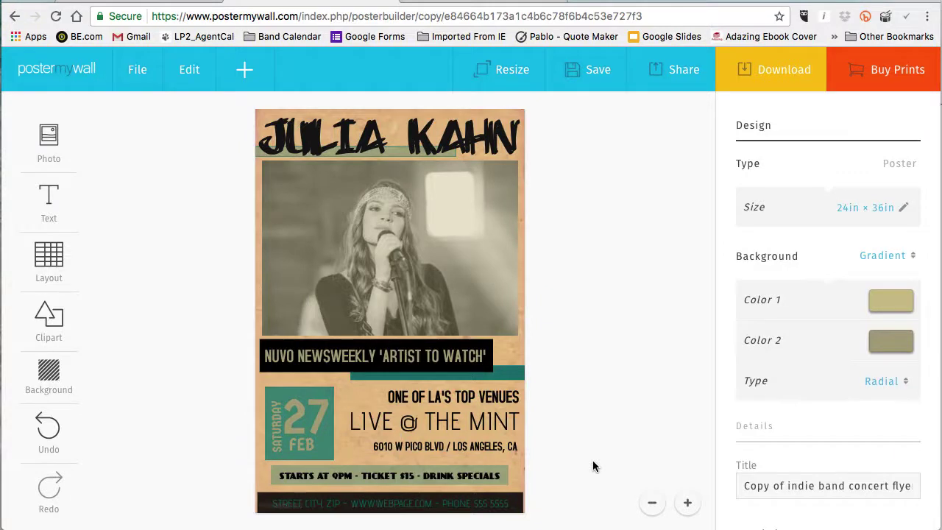
{"action": "left_click", "coordinate": [416, 503]}
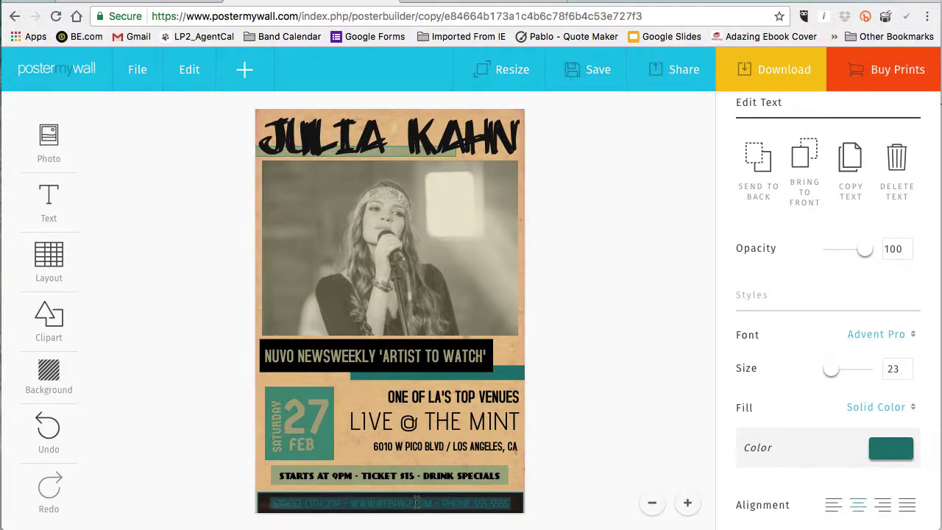
{"action": "type", "text": "www"}
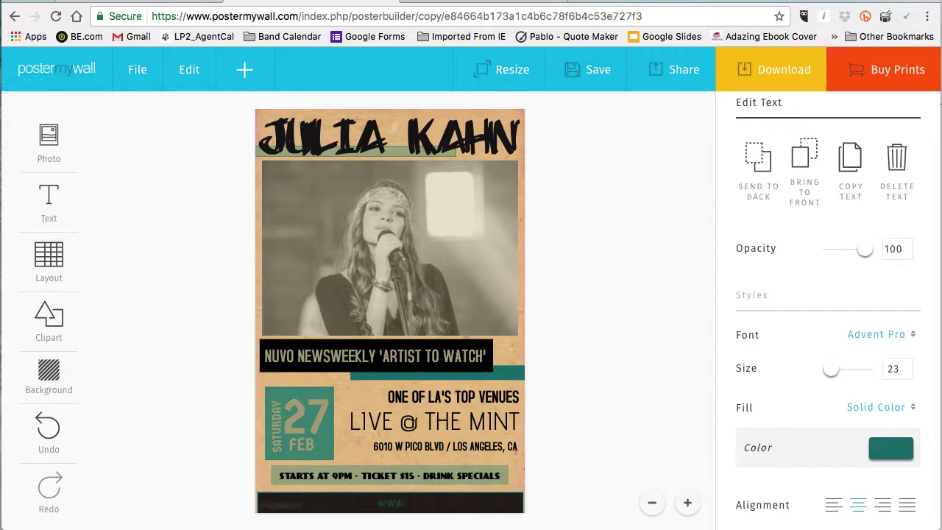
{"action": "type", "text": ".juliakahnmusic.net // www.themint"}
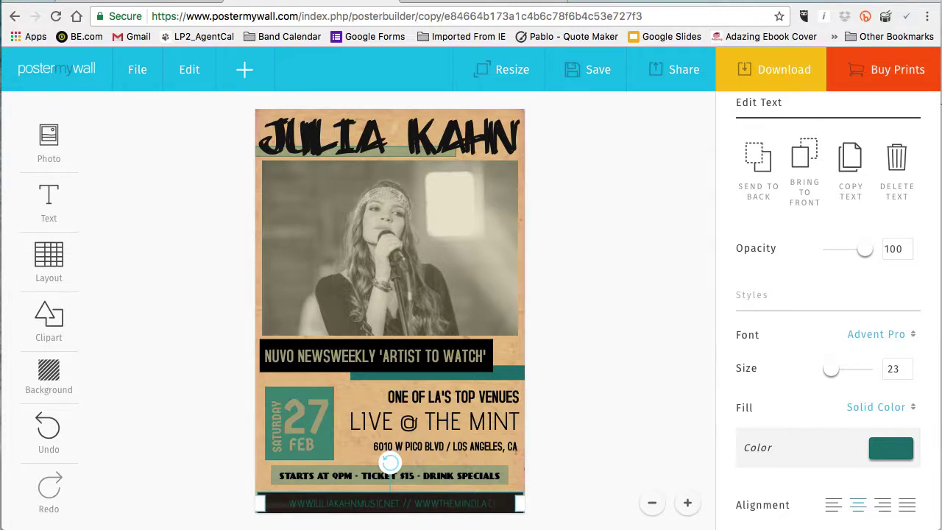
{"action": "type", "text": ".la.com"}
{"action": "left_click", "coordinate": [585, 452]}
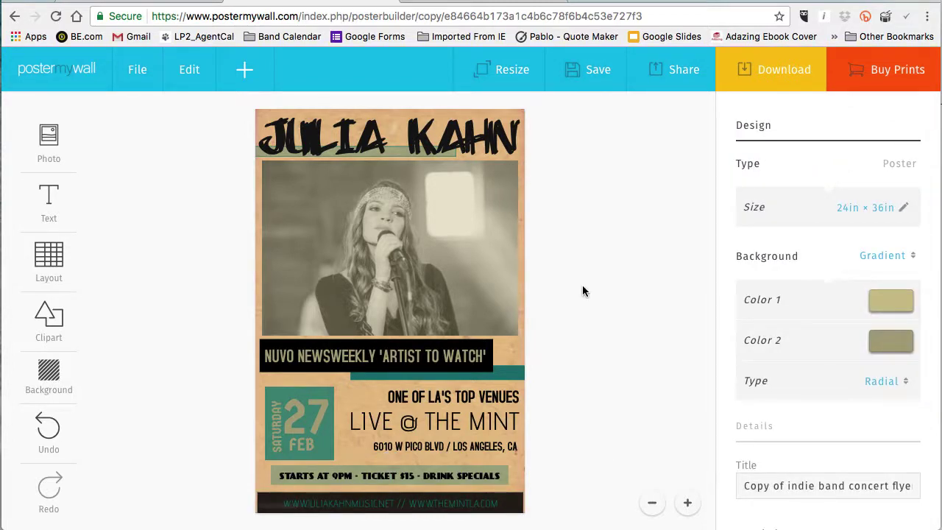
Colour the headline teal (117373), sampled from the poster's bar with Pick From Design.
{"action": "left_click", "coordinate": [427, 143]}
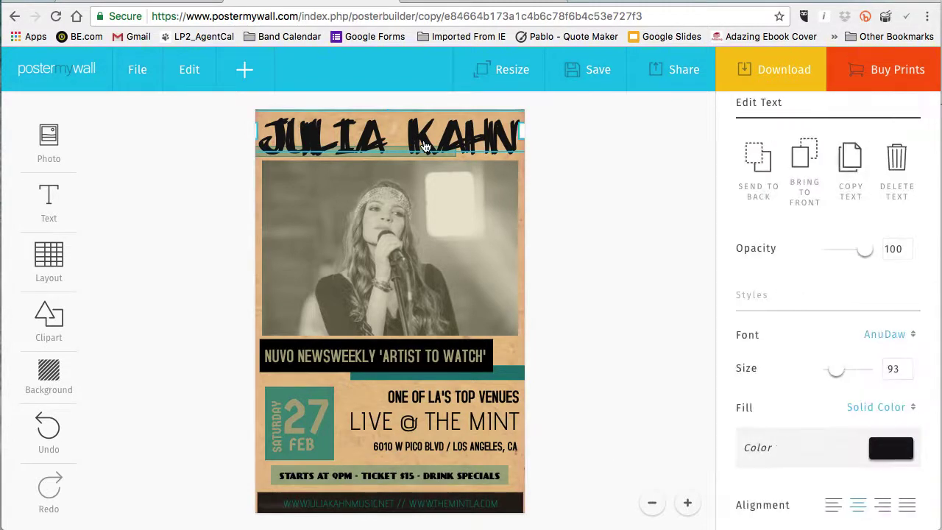
{"action": "left_click", "coordinate": [892, 449]}
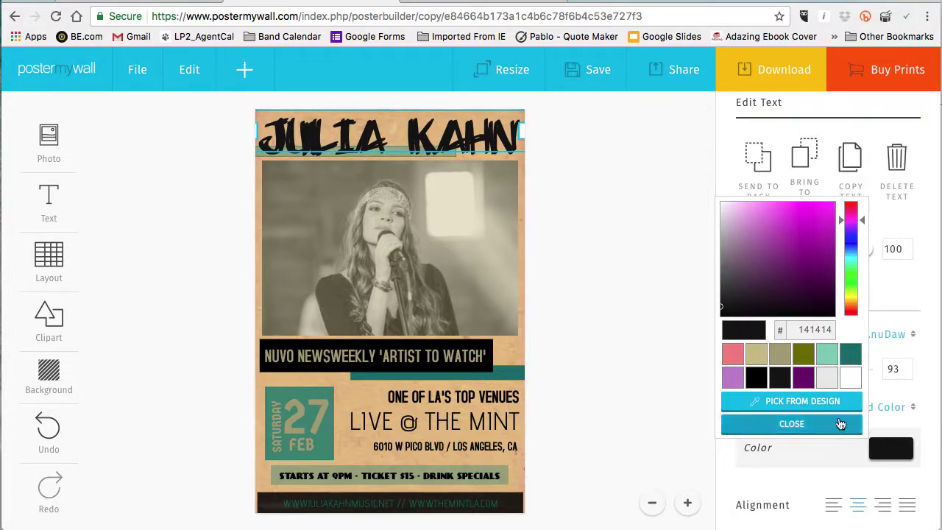
{"action": "left_click", "coordinate": [804, 407]}
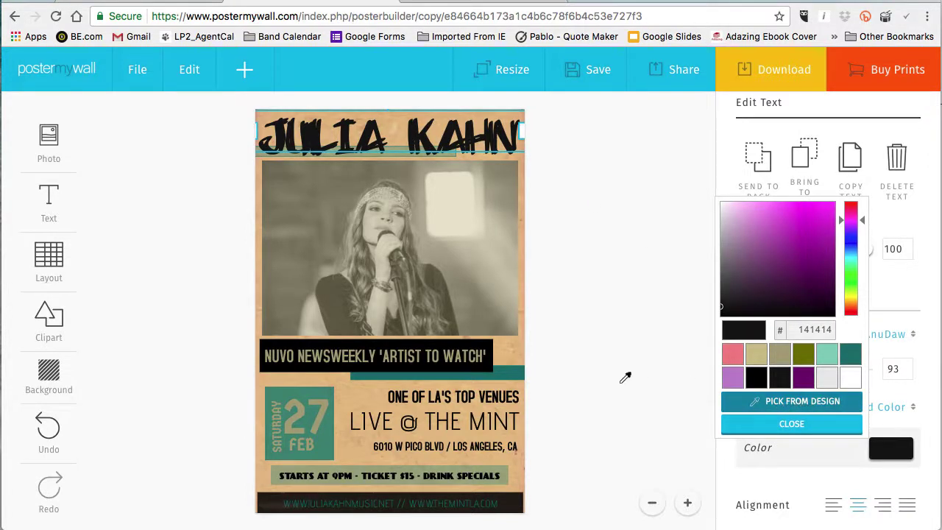
{"action": "left_click", "coordinate": [514, 373]}
{"action": "left_click", "coordinate": [568, 381]}
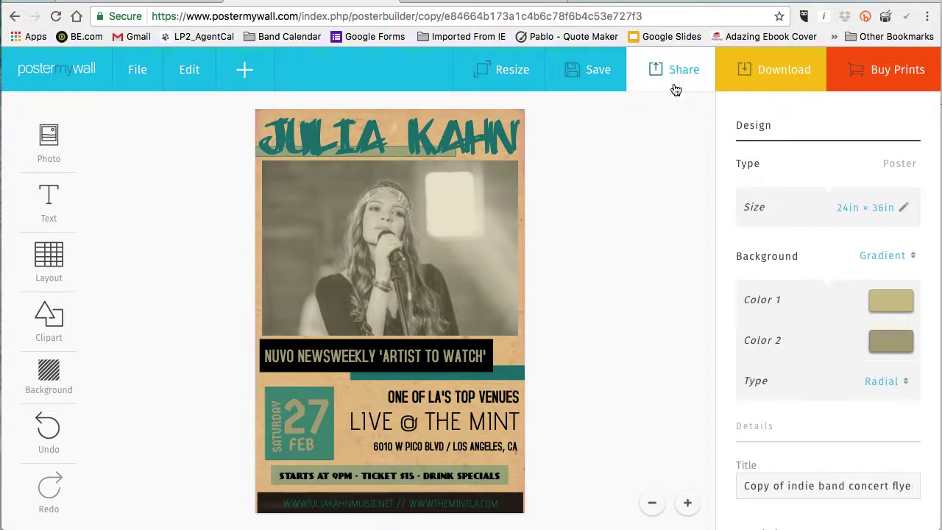
Save the free basic-quality JPEG with the file name prefixed by the singer's name.
{"action": "left_click", "coordinate": [756, 70]}
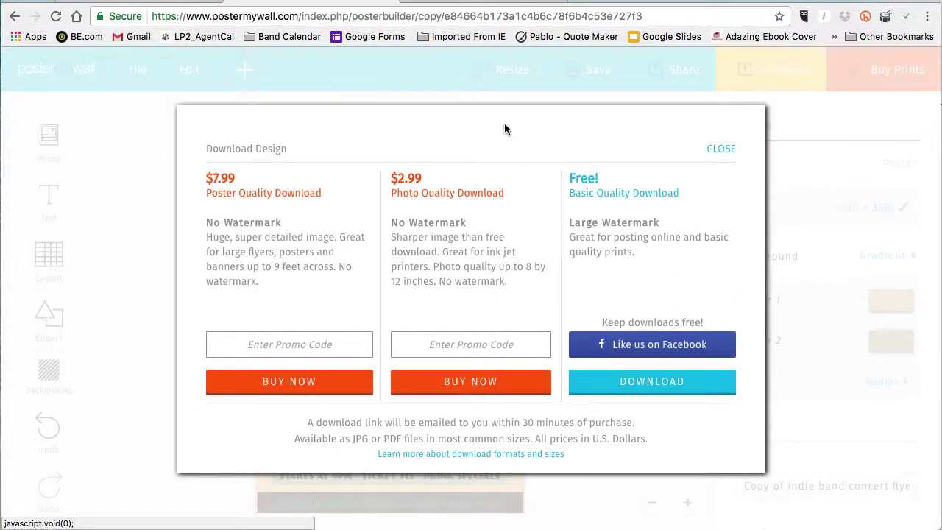
{"action": "left_click", "coordinate": [644, 383]}
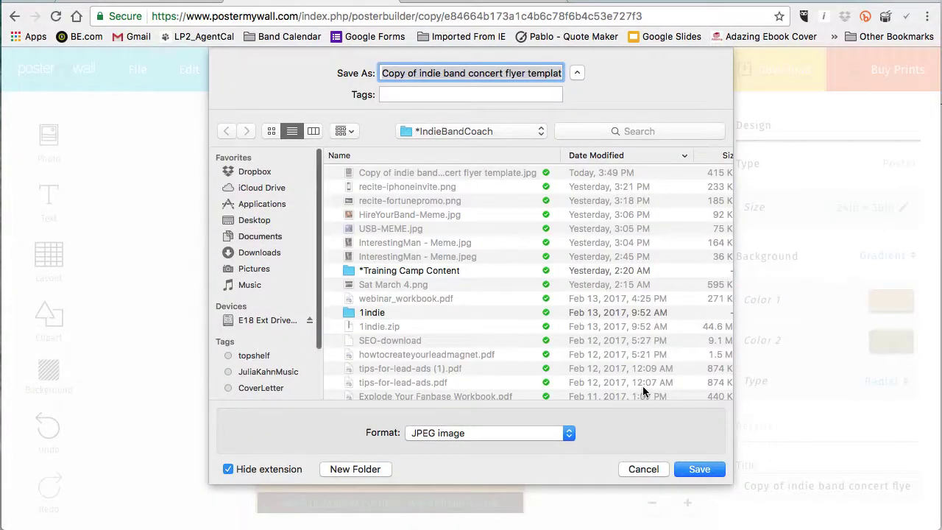
{"action": "left_click_drag", "start_coordinate": [381, 73], "coordinate": [444, 73]}
{"action": "type", "text": "JULIA"}
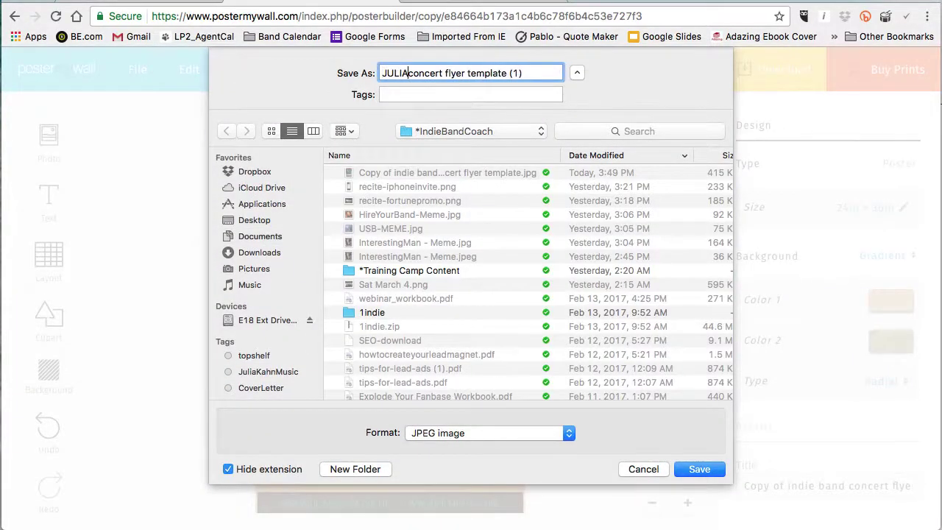
{"action": "type", "text": "KAHN-"}
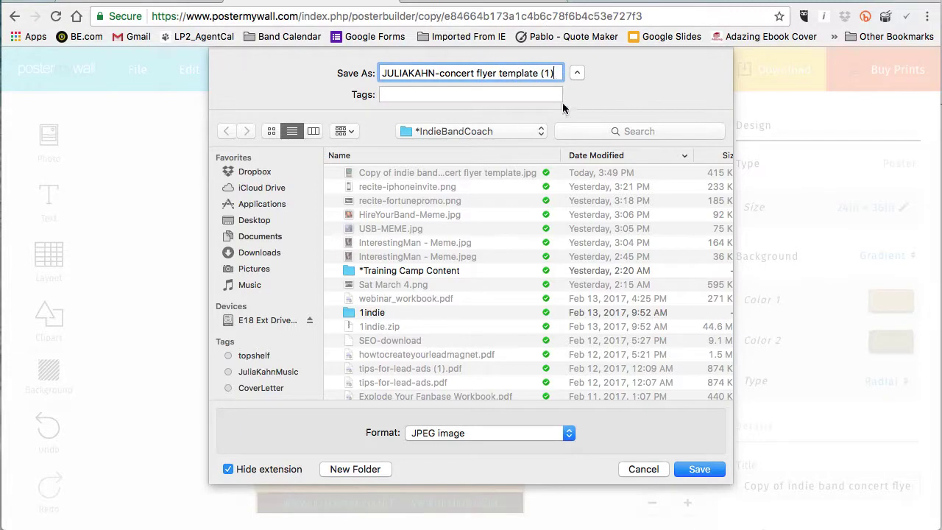
{"action": "left_click", "coordinate": [692, 473]}
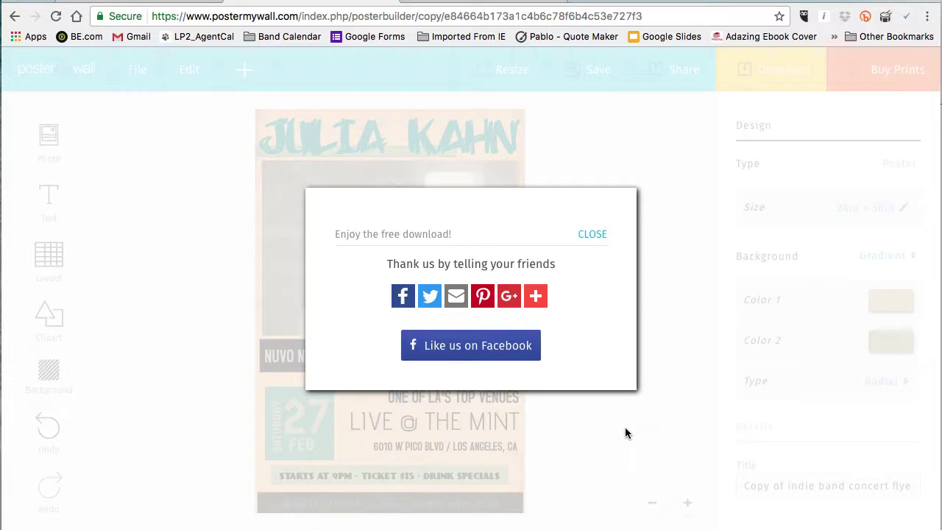
{"action": "left_click", "coordinate": [594, 235]}
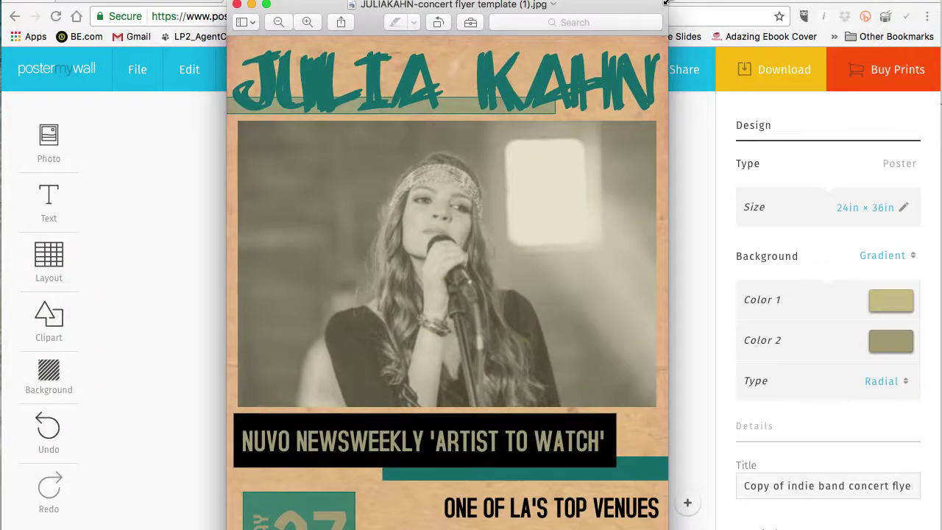
{"action": "left_click_drag", "start_coordinate": [666, 3], "coordinate": [856, 46]}
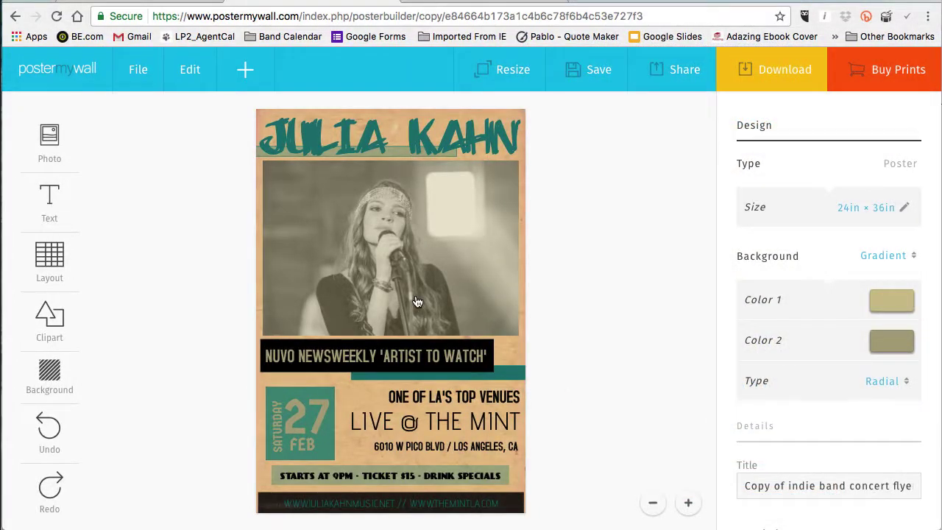
Trace the singer's outline in the photo's Mask tool, zoomed in, and apply the mask.
{"action": "left_click", "coordinate": [417, 302]}
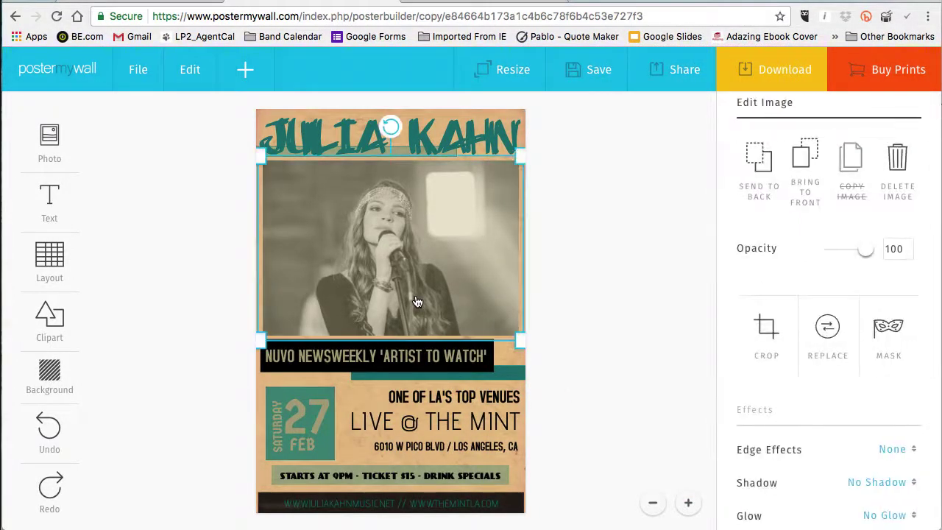
{"action": "left_click", "coordinate": [886, 331]}
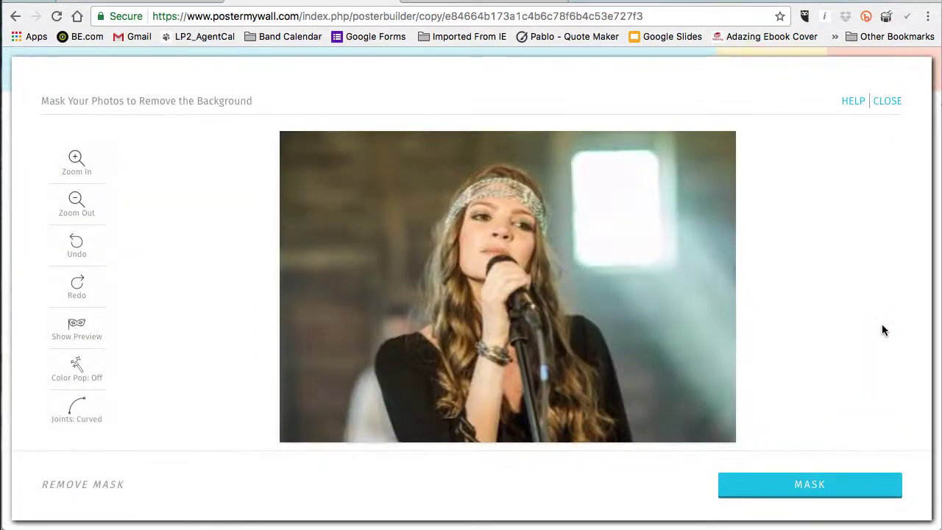
{"action": "left_click", "coordinate": [77, 162]}
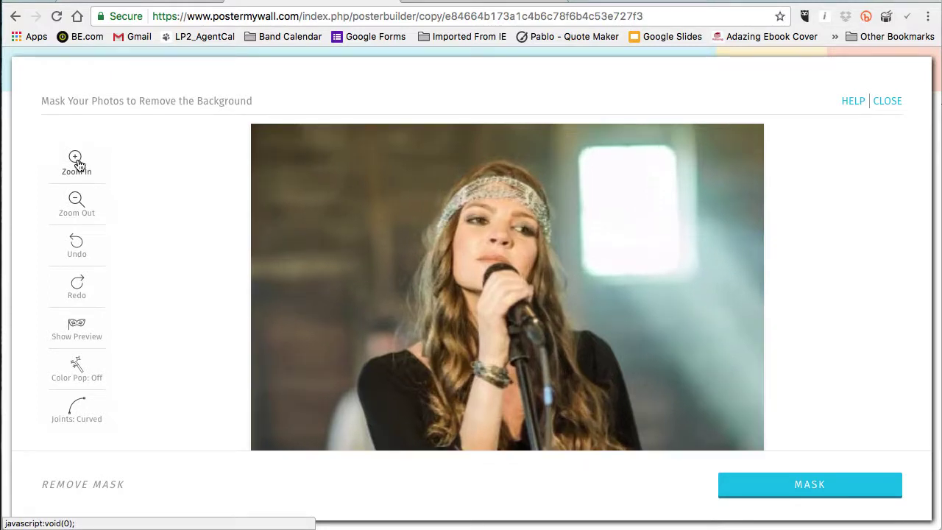
{"action": "scroll", "coordinate": [360, 321], "scroll_direction": "down", "scroll_amount": 2}
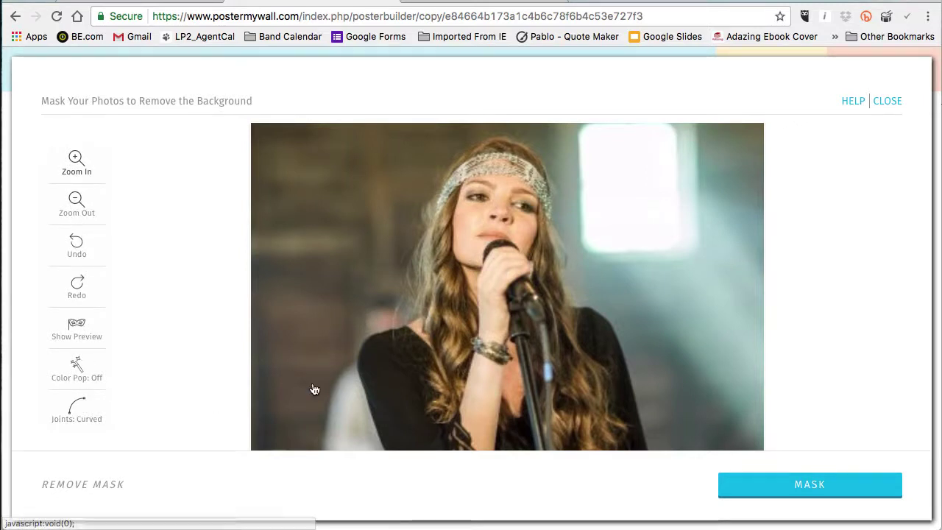
{"action": "left_click", "coordinate": [377, 439]}
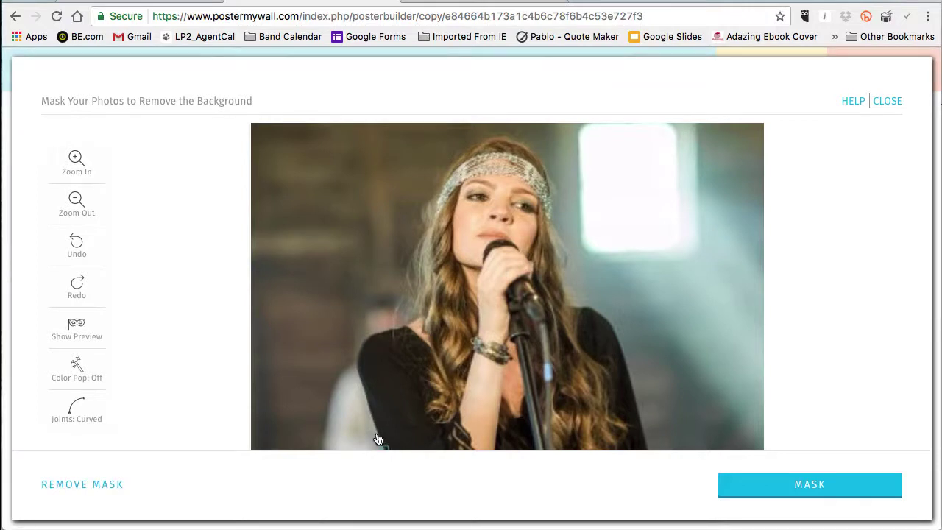
{"action": "left_click", "coordinate": [375, 424]}
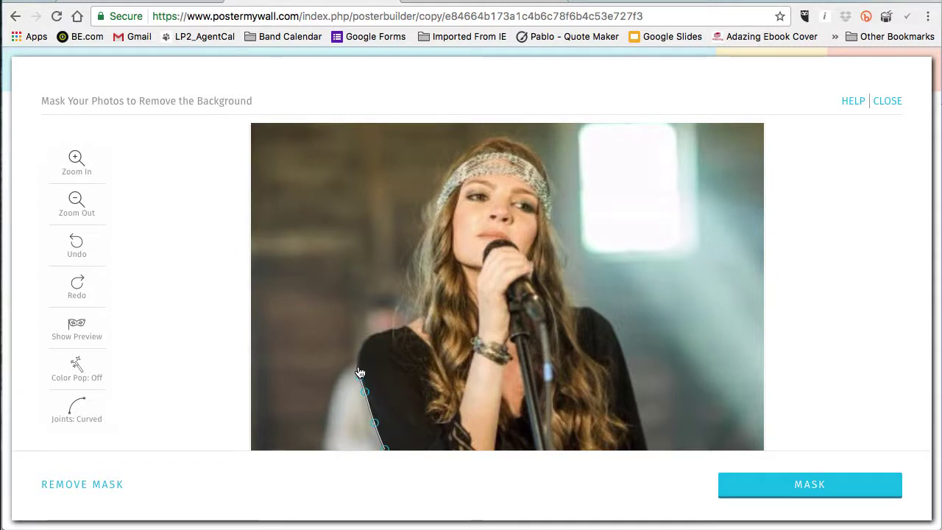
{"action": "mouse_move", "coordinate": [362, 357]}
{"action": "left_mouse_down"}
{"action": "mouse_move", "coordinate": [421, 318]}
{"action": "mouse_move", "coordinate": [436, 196]}
{"action": "mouse_move", "coordinate": [451, 171]}
{"action": "mouse_move", "coordinate": [479, 144]}
{"action": "mouse_move", "coordinate": [516, 142]}
{"action": "mouse_move", "coordinate": [537, 156]}
{"action": "mouse_move", "coordinate": [552, 190]}
{"action": "mouse_move", "coordinate": [560, 289]}
{"action": "mouse_move", "coordinate": [611, 329]}
{"action": "mouse_move", "coordinate": [649, 447]}
{"action": "left_mouse_up"}
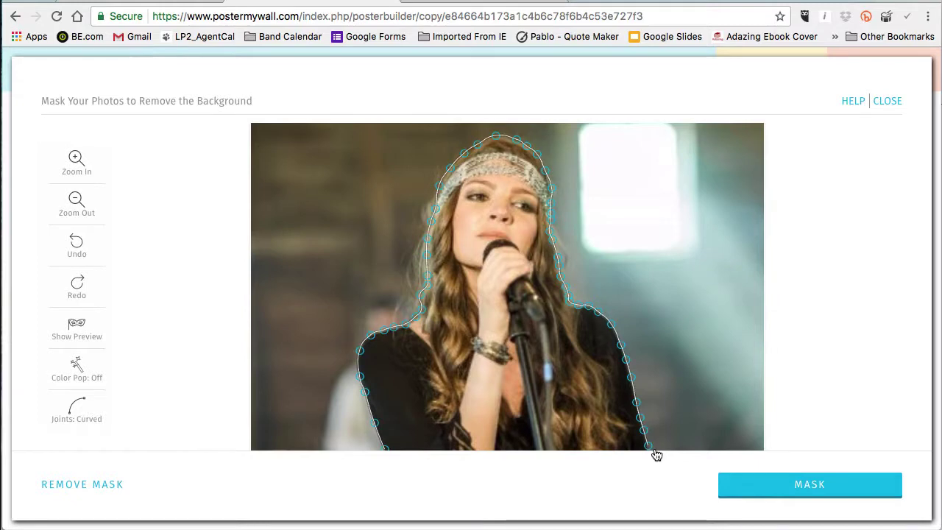
{"action": "left_click", "coordinate": [746, 492]}
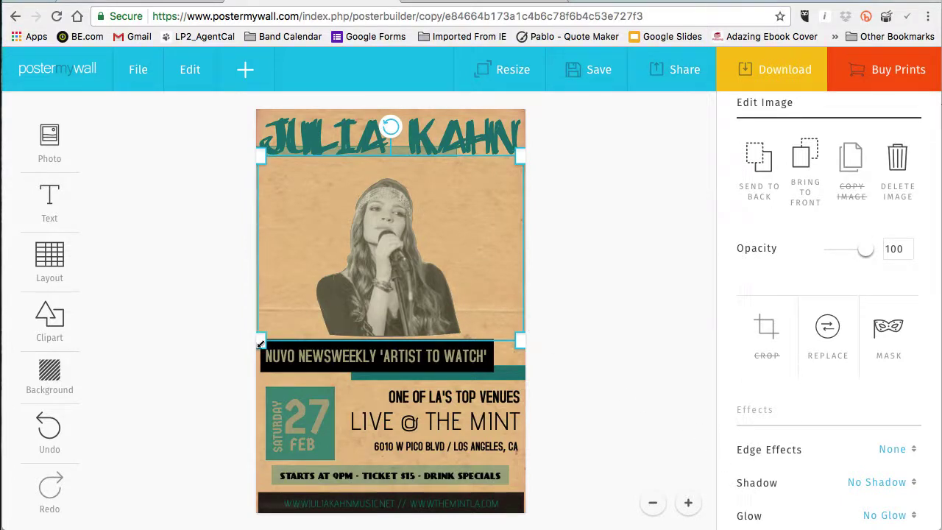
Enlarge the cut-out singer photo and move it up beneath the title.
{"action": "left_click_drag", "start_coordinate": [260, 343], "coordinate": [155, 369]}
{"action": "left_click", "coordinate": [155, 368]}
{"action": "left_click_drag", "start_coordinate": [312, 352], "coordinate": [304, 302]}
Widen the NUVO NEWSWEEKLY banner out to the poster's left edge.
{"action": "left_click", "coordinate": [319, 376]}
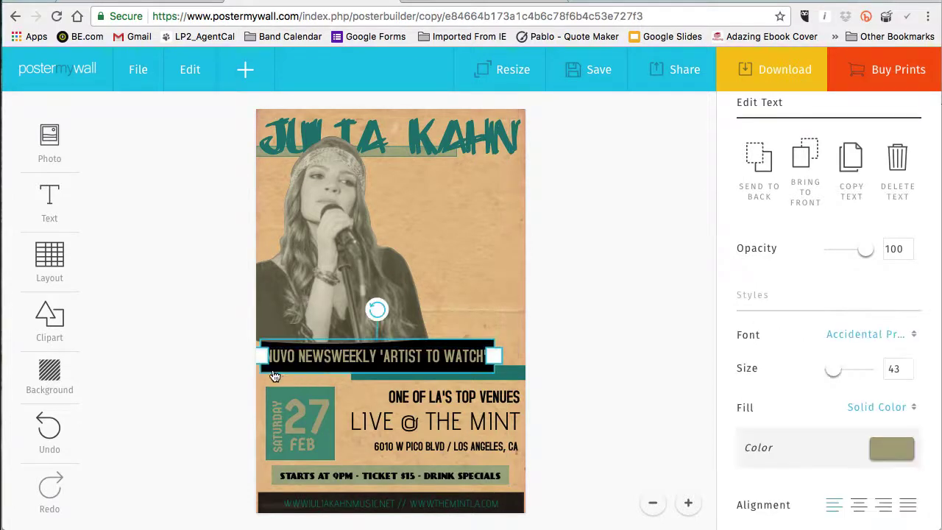
{"action": "left_click_drag", "start_coordinate": [264, 358], "coordinate": [254, 357]}
{"action": "left_click", "coordinate": [595, 317]}
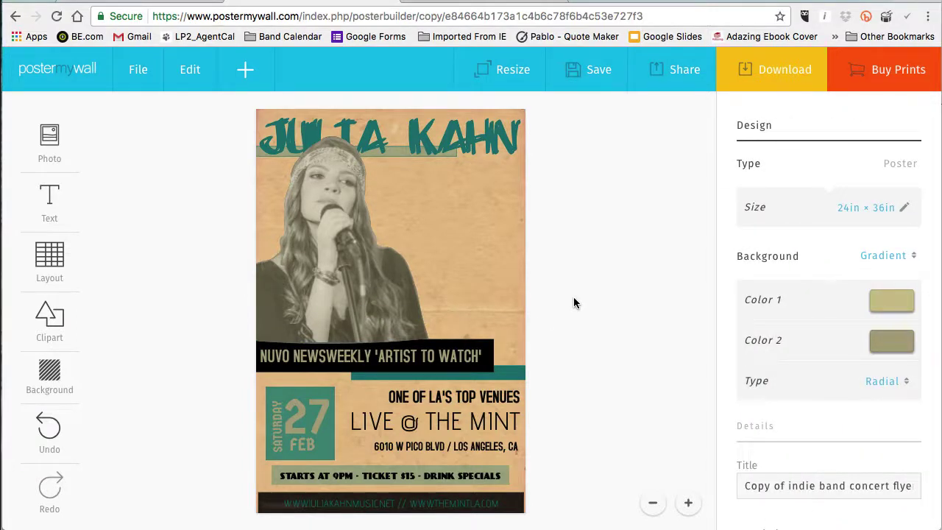
Shrink the singer photo slightly from its top corner.
{"action": "left_click", "coordinate": [363, 287]}
{"action": "left_click_drag", "start_coordinate": [511, 112], "coordinate": [497, 136]}
{"action": "left_click", "coordinate": [578, 250]}
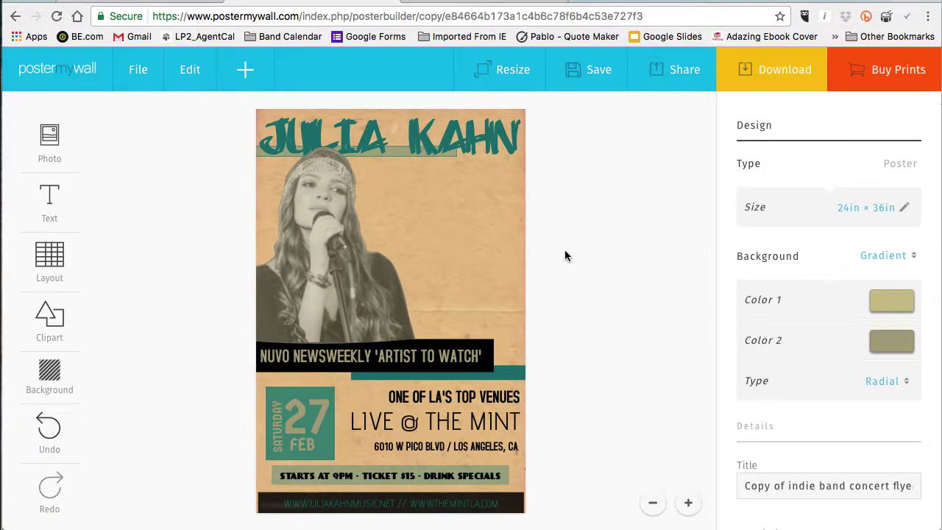
Add a Concert Schedule - Right layout from Layout > Add Schedule.
{"action": "left_click", "coordinate": [58, 267]}
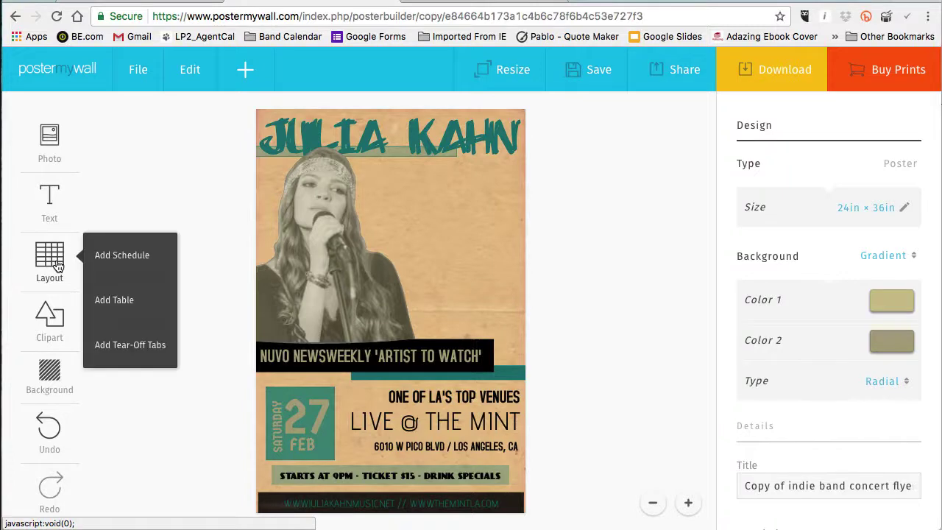
{"action": "left_click", "coordinate": [121, 256]}
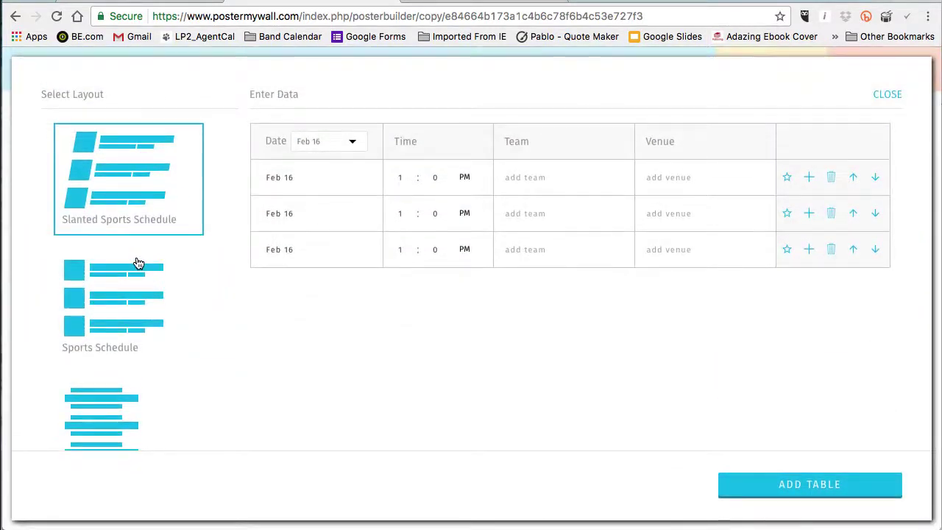
{"action": "scroll", "coordinate": [138, 263], "scroll_direction": "down", "scroll_amount": 5}
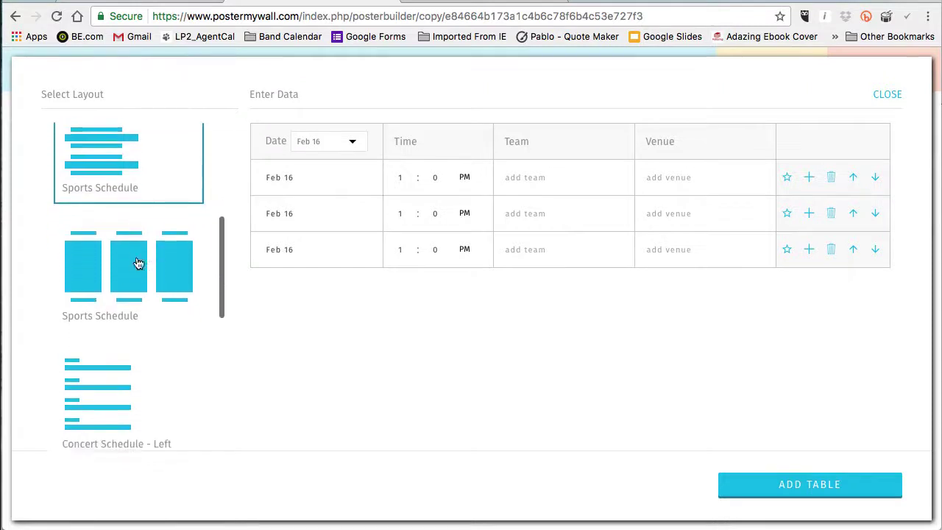
{"action": "scroll", "coordinate": [138, 264], "scroll_direction": "down", "scroll_amount": 6}
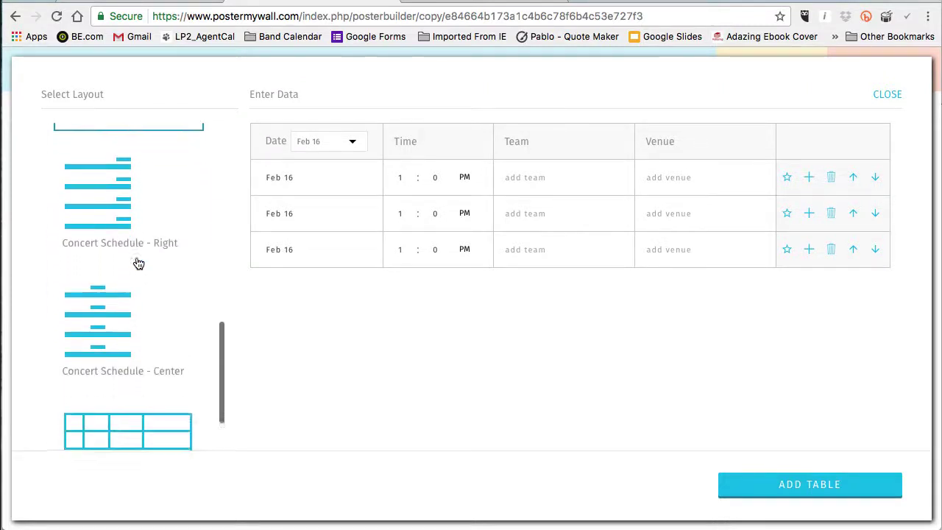
{"action": "scroll", "coordinate": [138, 264], "scroll_direction": "down", "scroll_amount": 1}
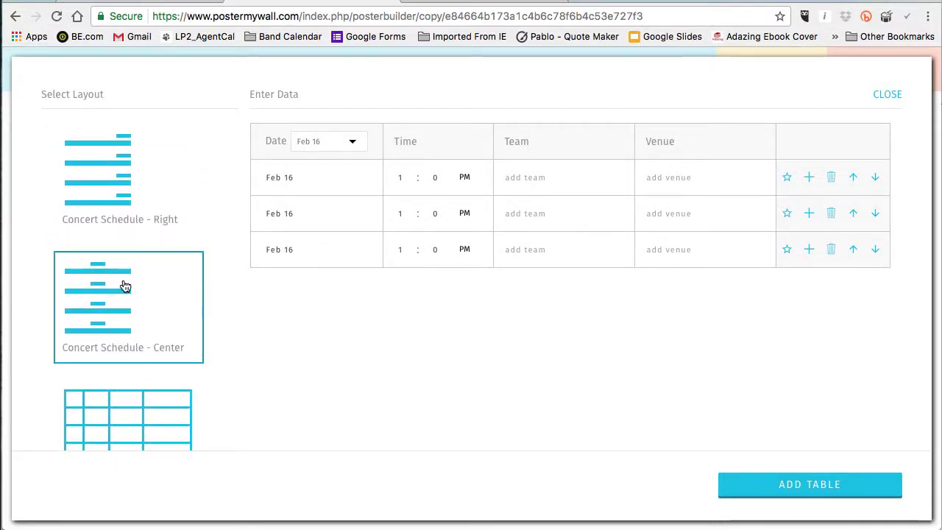
{"action": "left_click", "coordinate": [123, 201]}
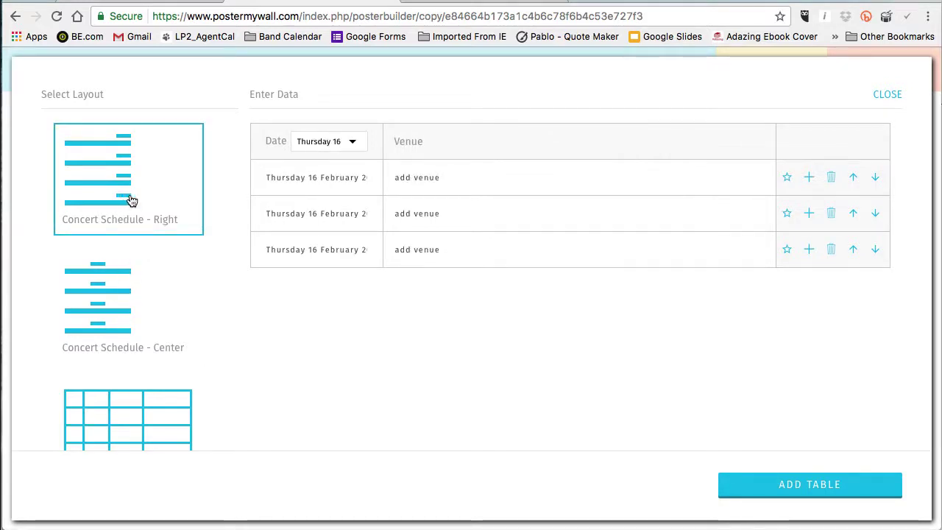
Enter venues The Mint LA and BAR 51, and begin the third venue name.
{"action": "left_click", "coordinate": [446, 179]}
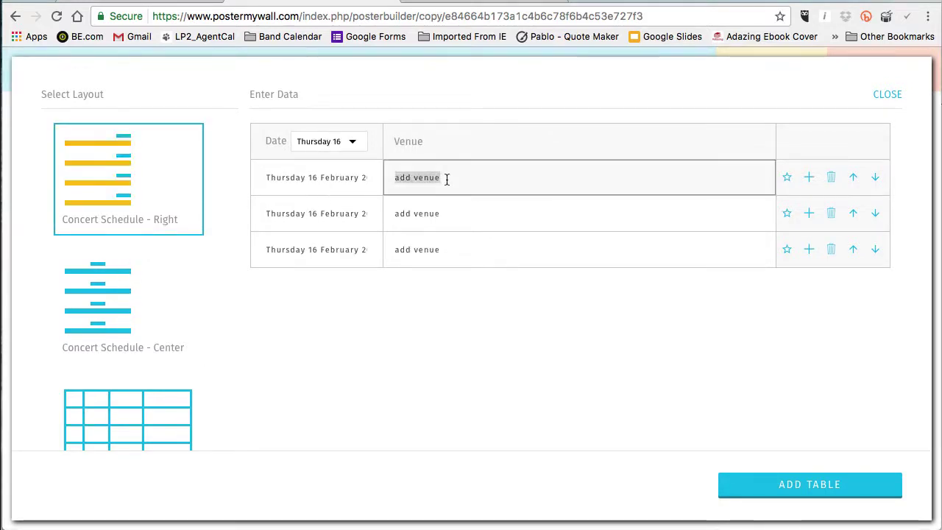
{"action": "type", "text": "The "}
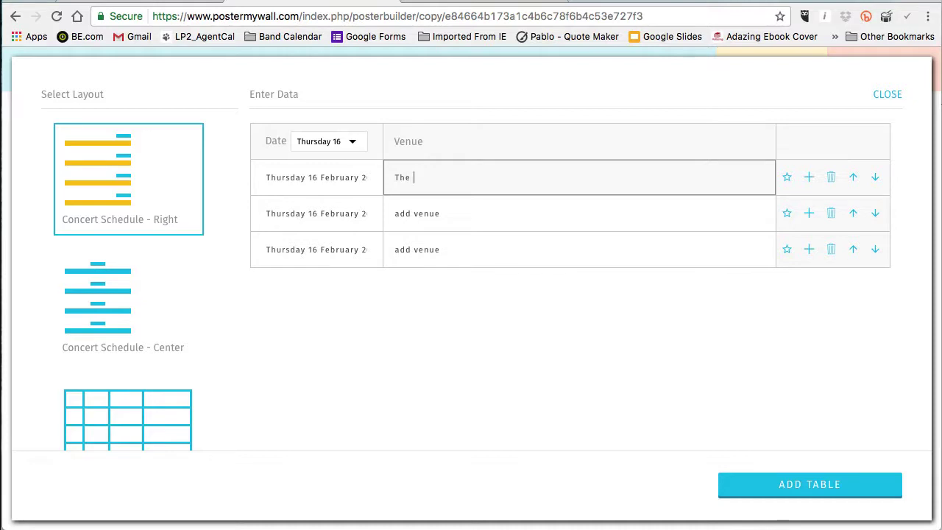
{"action": "type", "text": "Mint LA"}
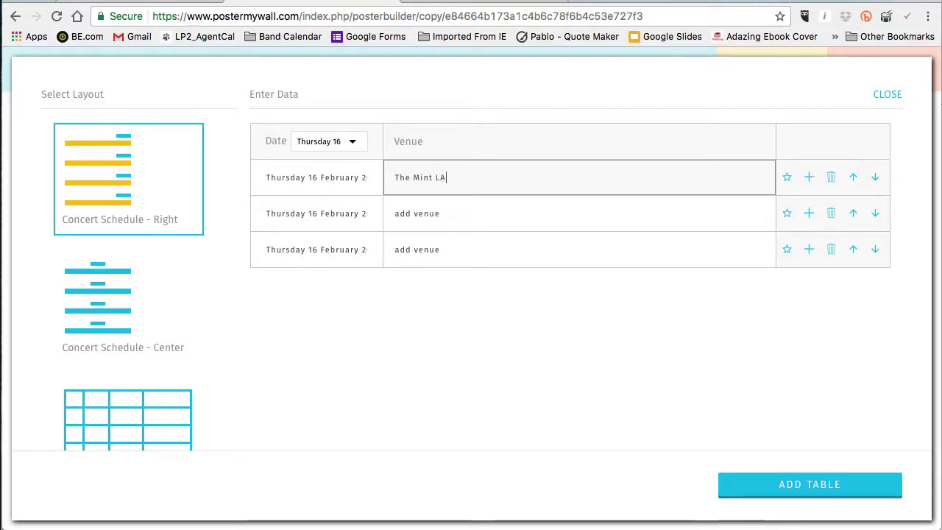
{"action": "left_click", "coordinate": [436, 213]}
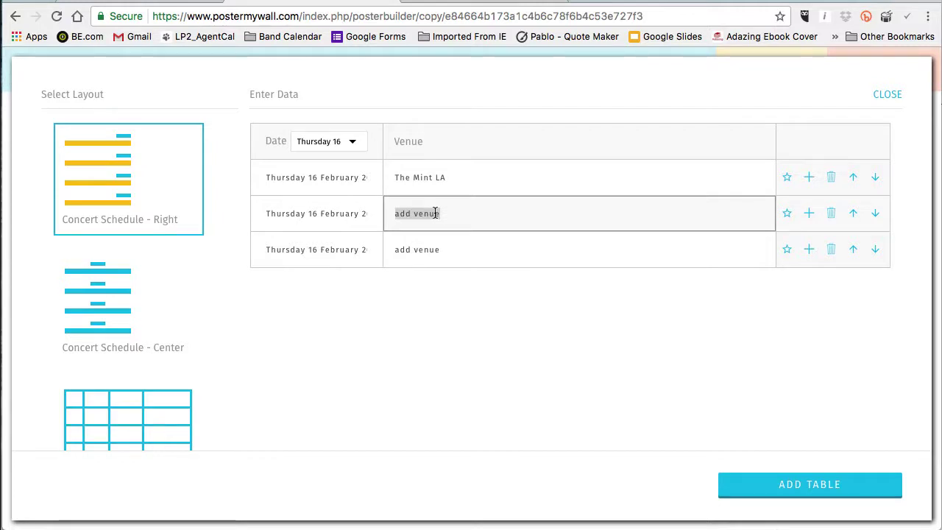
{"action": "type", "text": "BAR 51"}
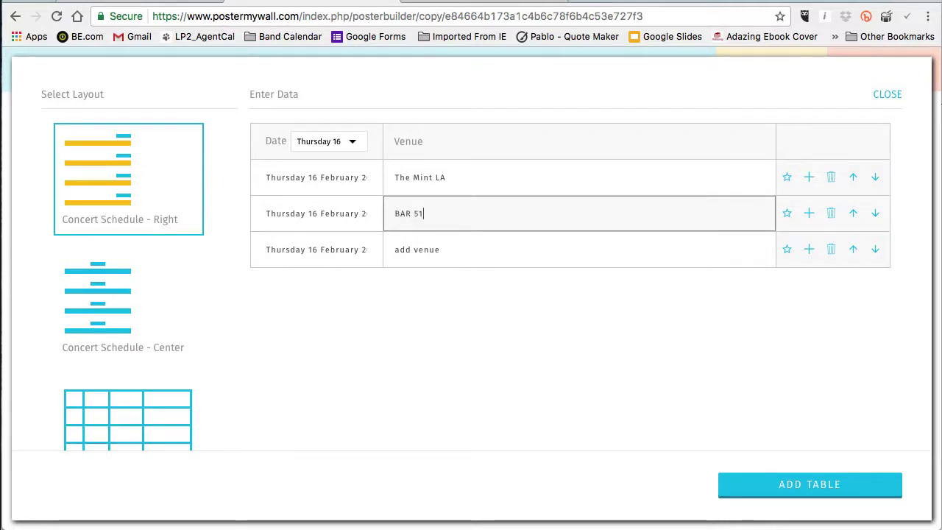
{"action": "left_click", "coordinate": [461, 255]}
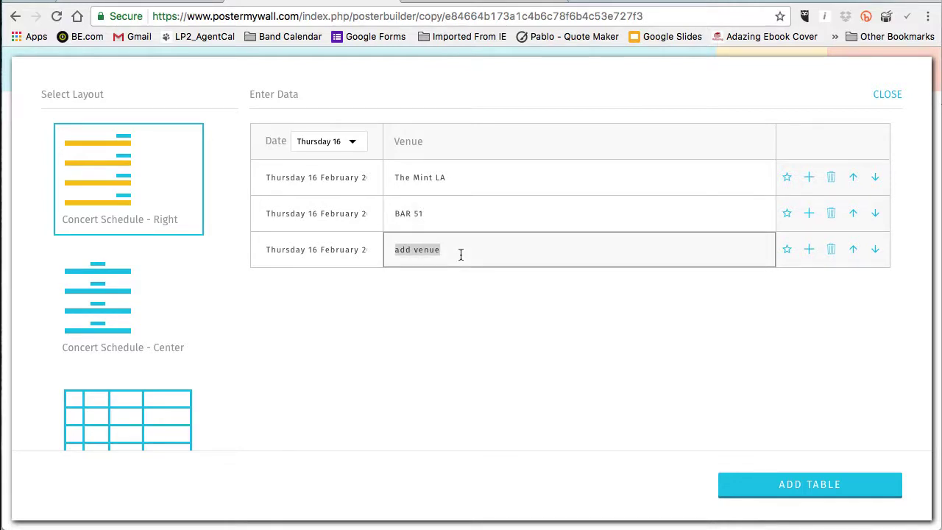
{"action": "type", "text": "THE"}
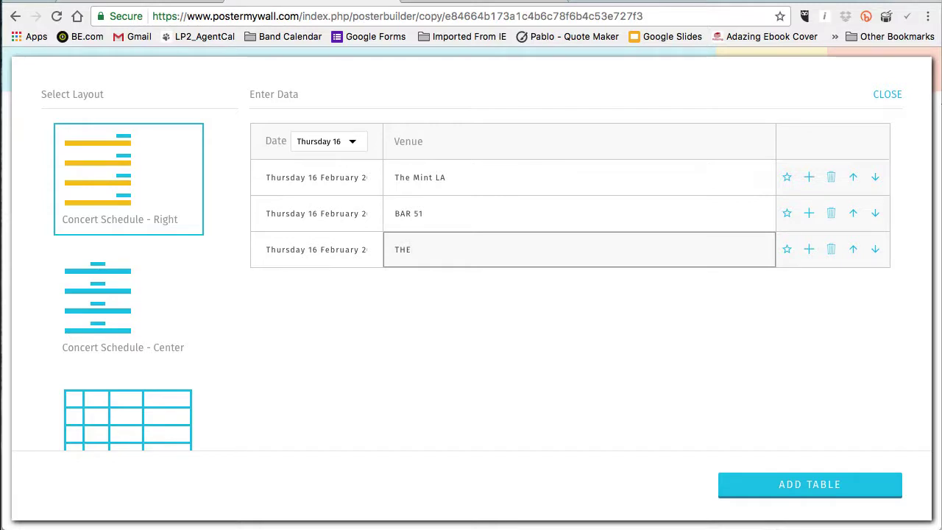
{"action": "type", "text": "he Oasis"}
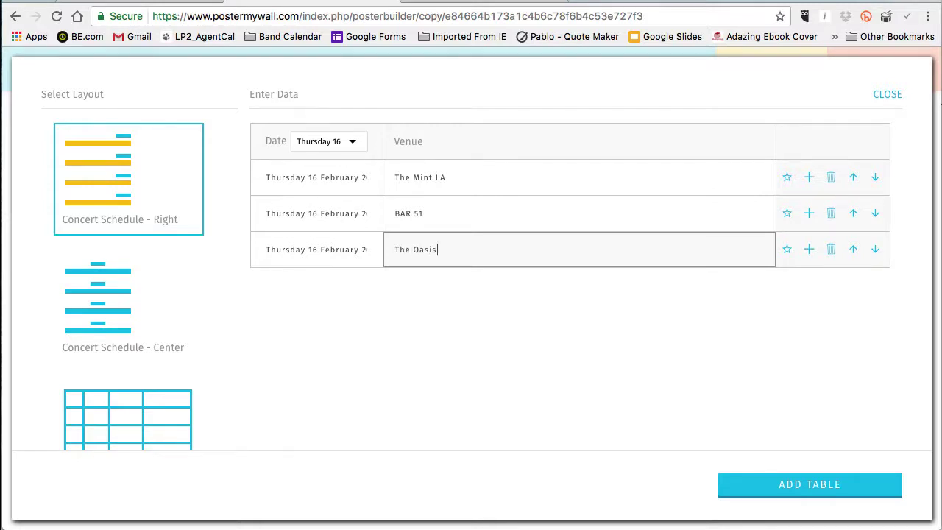
{"action": "type", "text": " Lounge"}
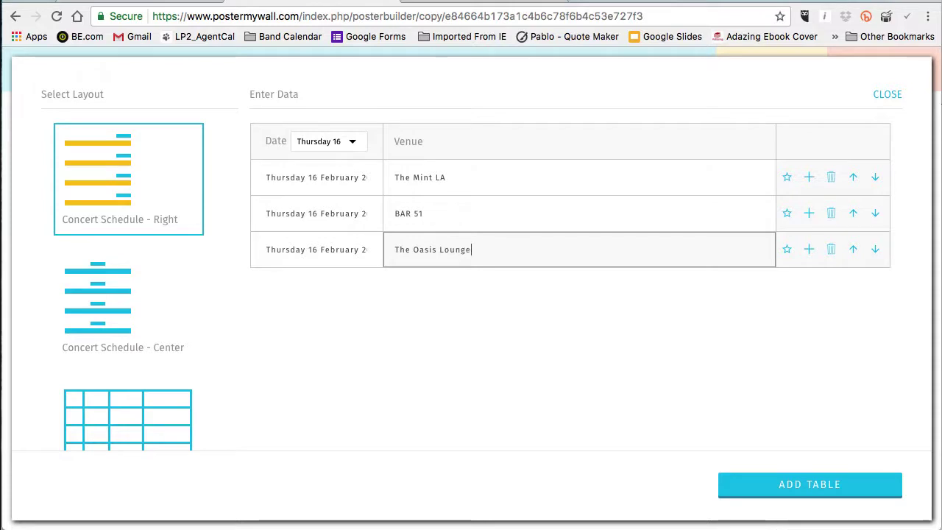
Pick February show dates and switch to the 'Thursday 16 February' format without the year.
{"action": "left_click", "coordinate": [327, 214]}
{"action": "left_click", "coordinate": [383, 343]}
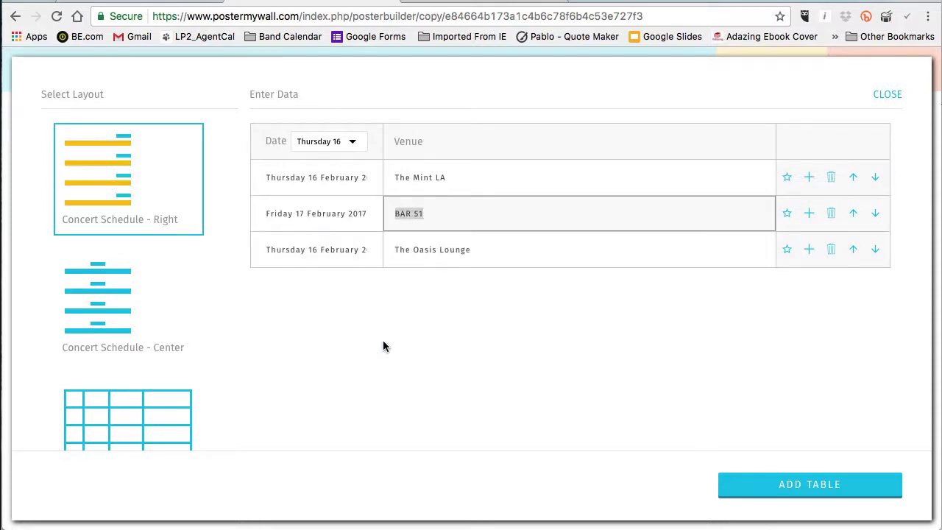
{"action": "left_click", "coordinate": [340, 245]}
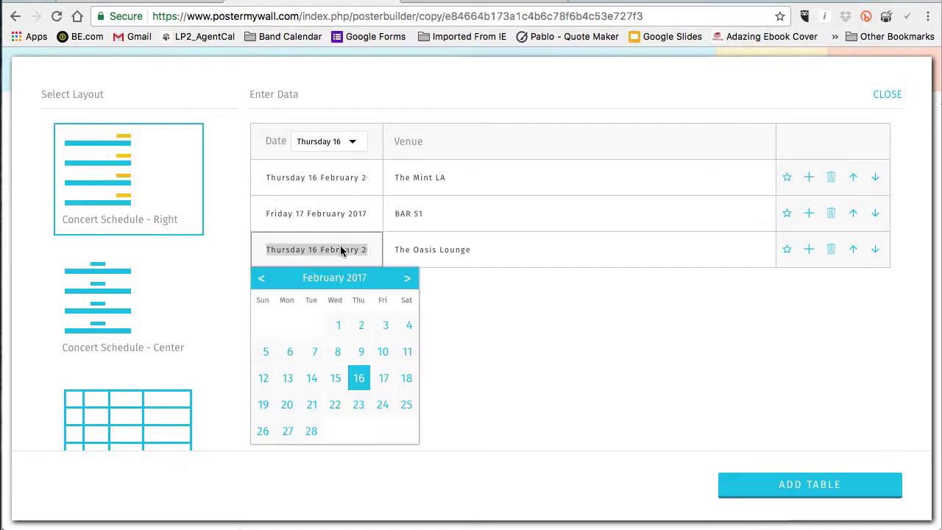
{"action": "left_click", "coordinate": [382, 378]}
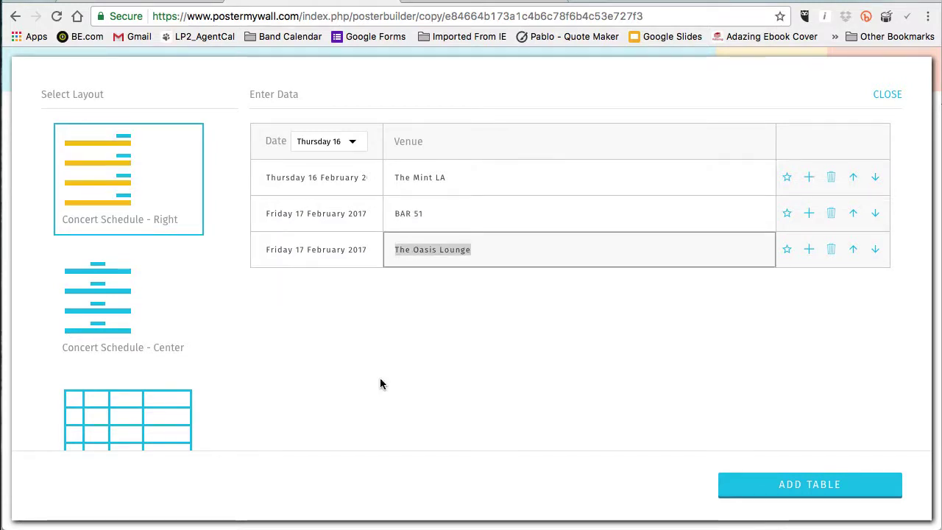
{"action": "left_click", "coordinate": [328, 175]}
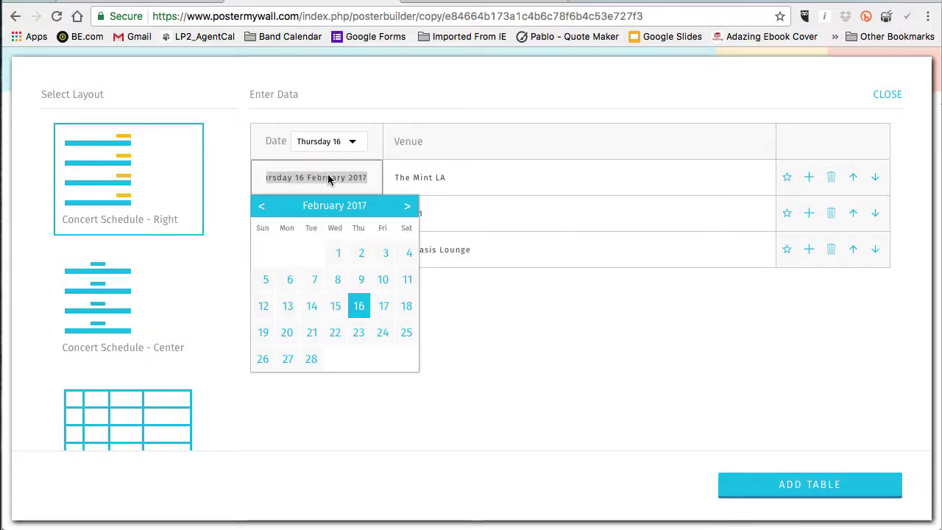
{"action": "left_click", "coordinate": [321, 141]}
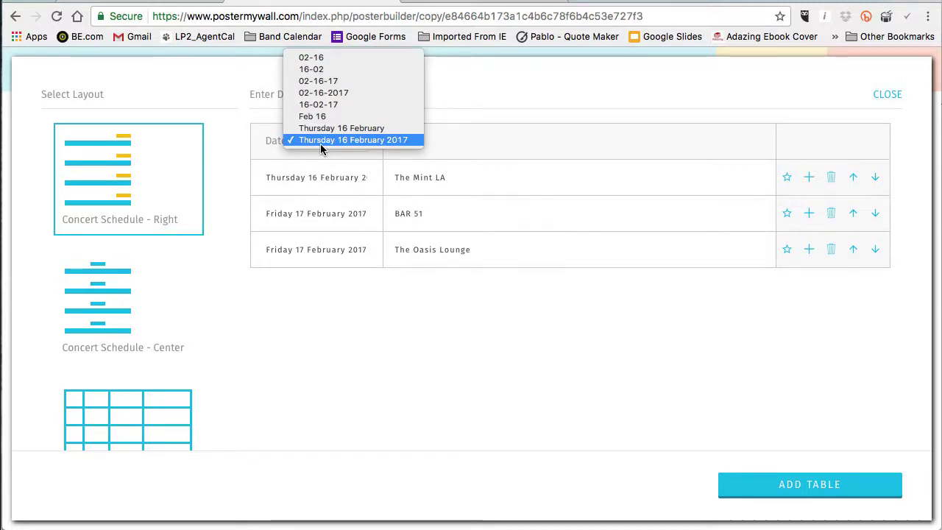
{"action": "left_click", "coordinate": [320, 128]}
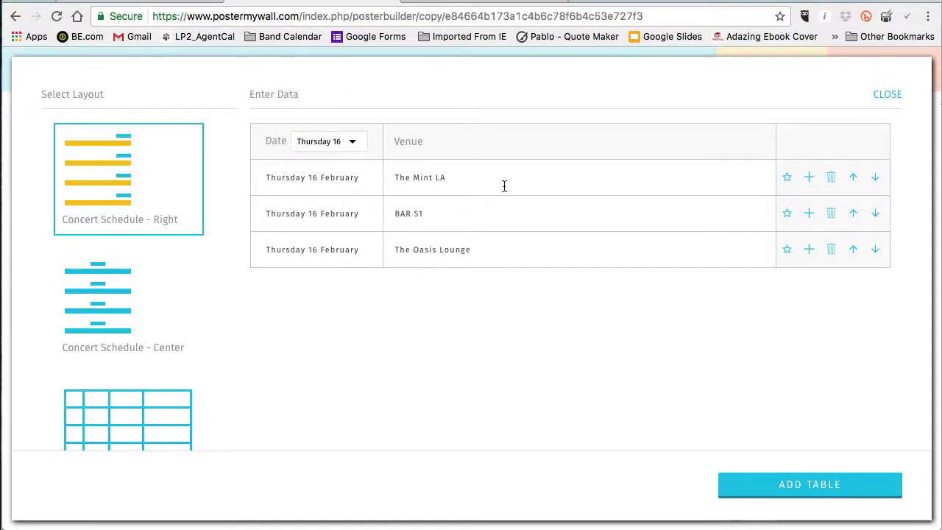
Set the second and third shows to Friday 17 and Saturday 18 February.
{"action": "left_click", "coordinate": [319, 213]}
{"action": "left_click", "coordinate": [384, 341]}
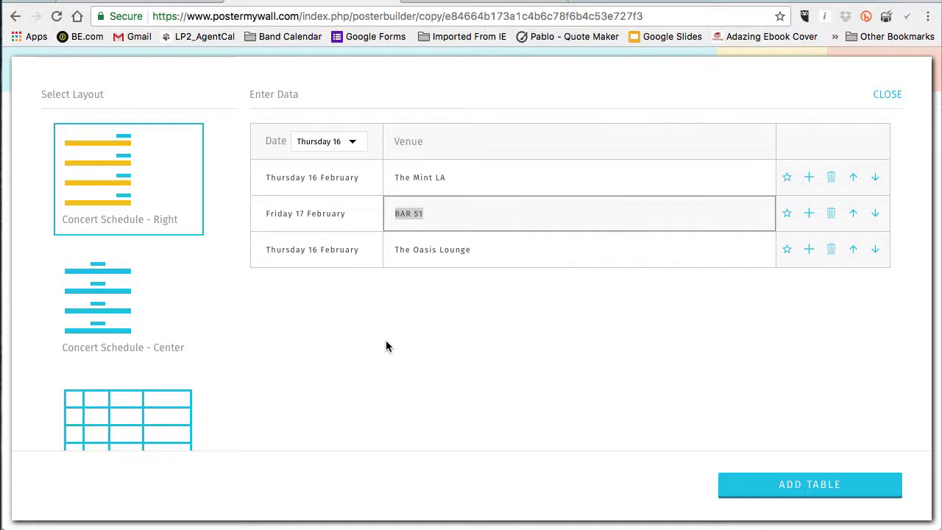
{"action": "left_click", "coordinate": [331, 250]}
{"action": "left_click", "coordinate": [406, 377]}
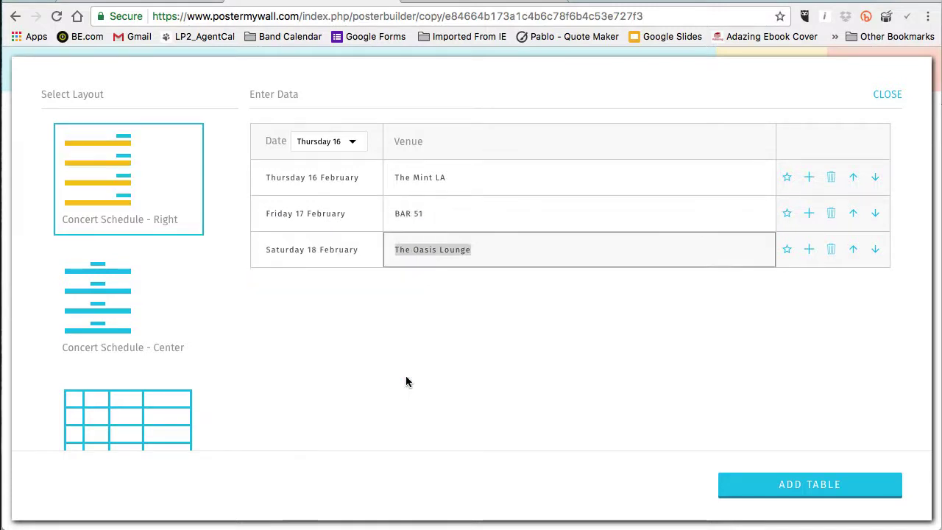
Add the schedule table, resize it to 357 x 265, and position it beside the singer.
{"action": "left_click", "coordinate": [783, 488]}
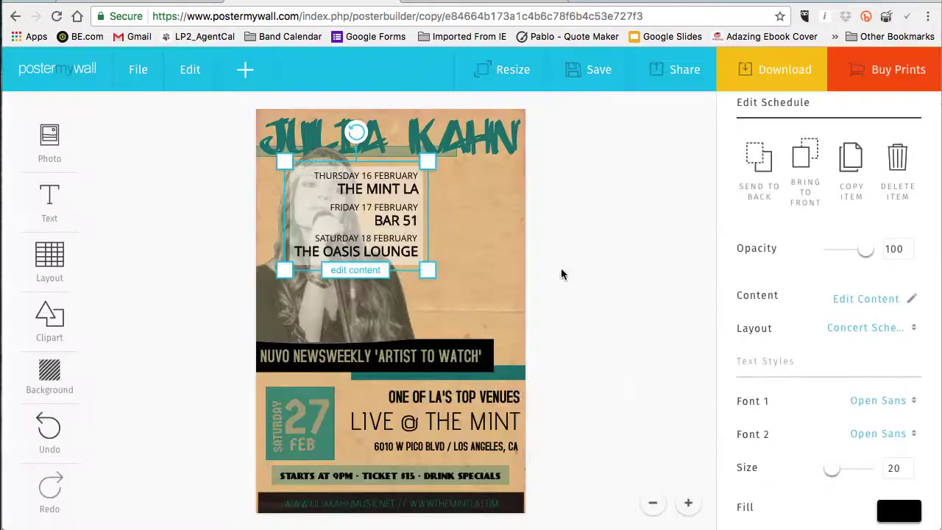
{"action": "left_click_drag", "start_coordinate": [413, 241], "coordinate": [500, 308]}
{"action": "left_click", "coordinate": [577, 304]}
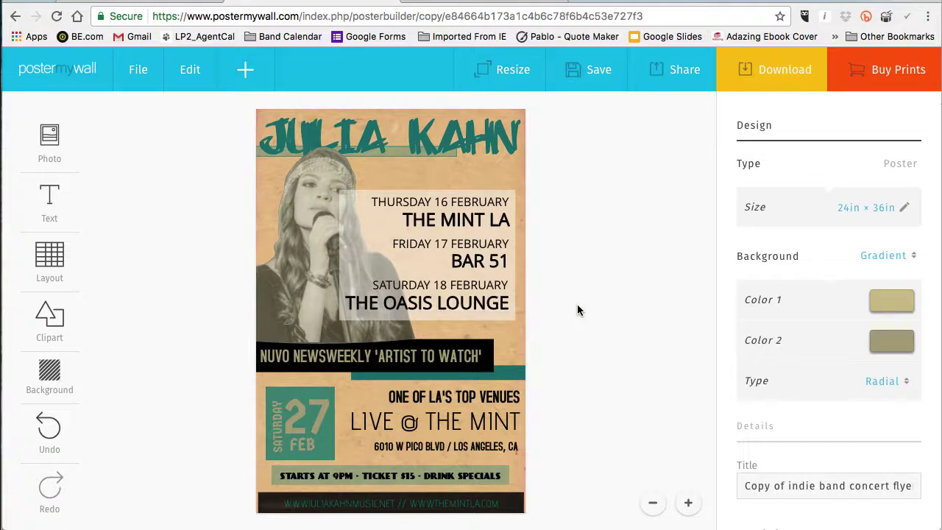
{"action": "left_click", "coordinate": [359, 205]}
{"action": "left_click_drag", "start_coordinate": [335, 185], "coordinate": [350, 195]}
{"action": "left_click_drag", "start_coordinate": [434, 273], "coordinate": [437, 259]}
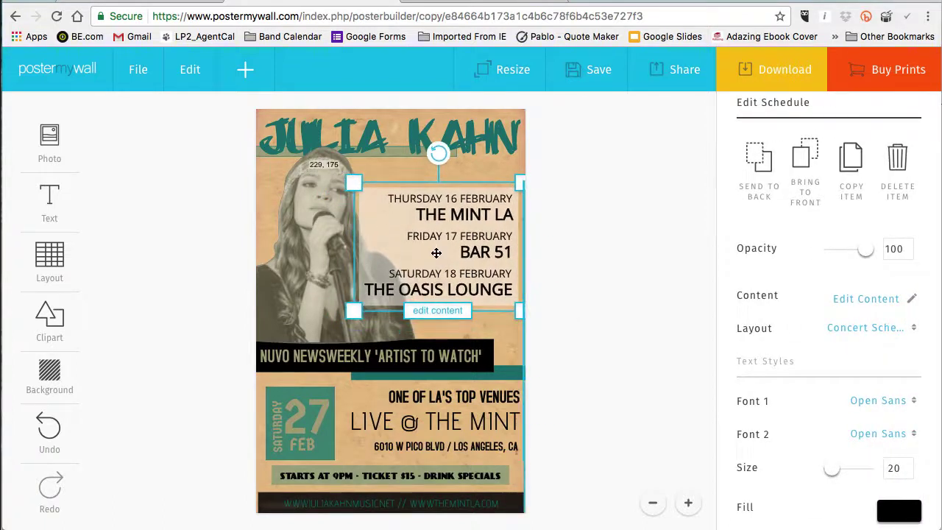
{"action": "left_click", "coordinate": [567, 261]}
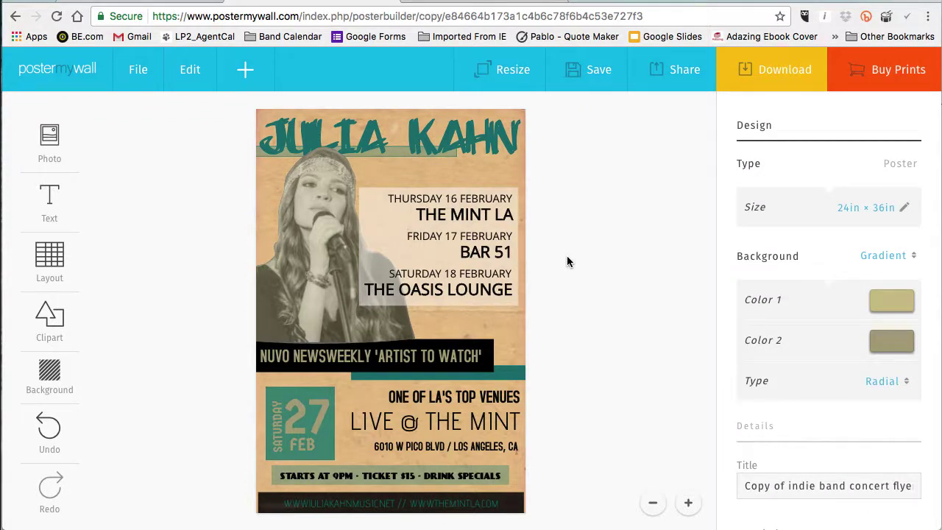
Replace the 'ONE OF LA'S TOP VENUES' line with the heading SOCIAL MEDIA.
{"action": "left_click", "coordinate": [462, 402]}
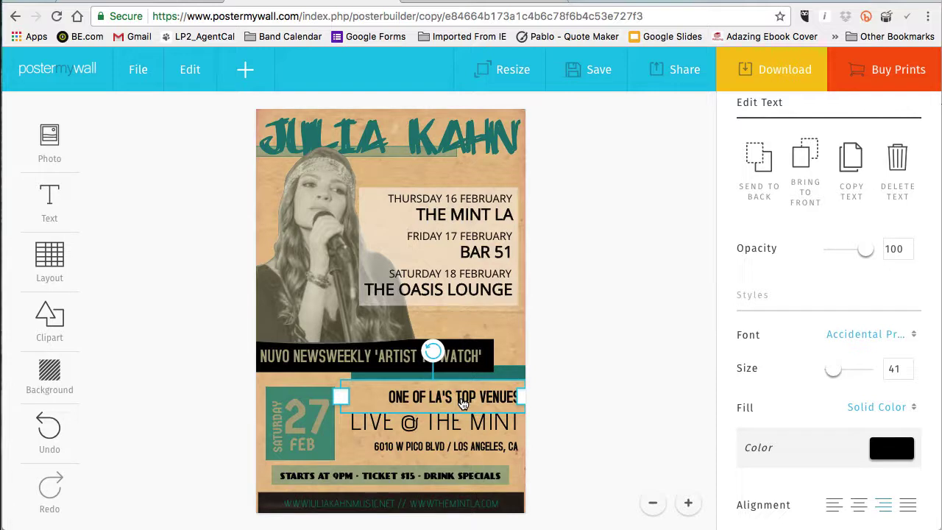
{"action": "double_click", "coordinate": [463, 399]}
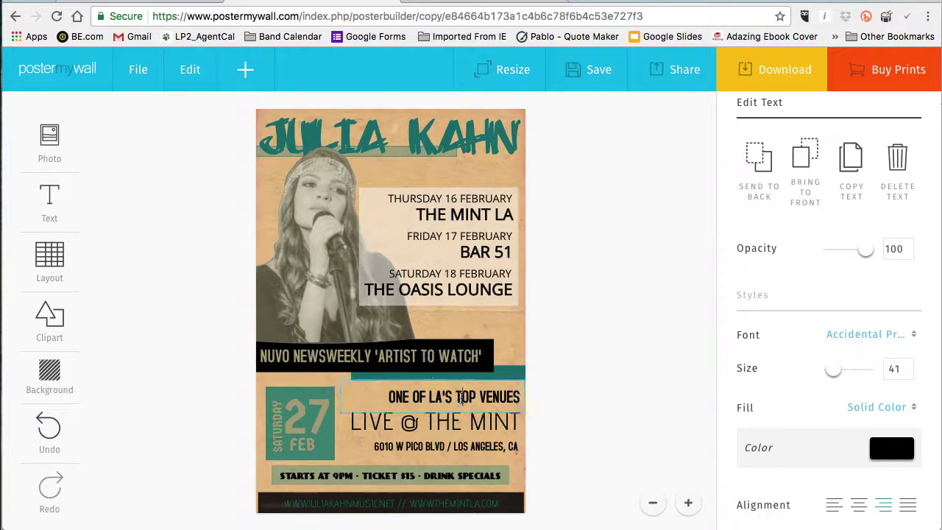
{"action": "type", "text": "SOCIAL MEDIA"}
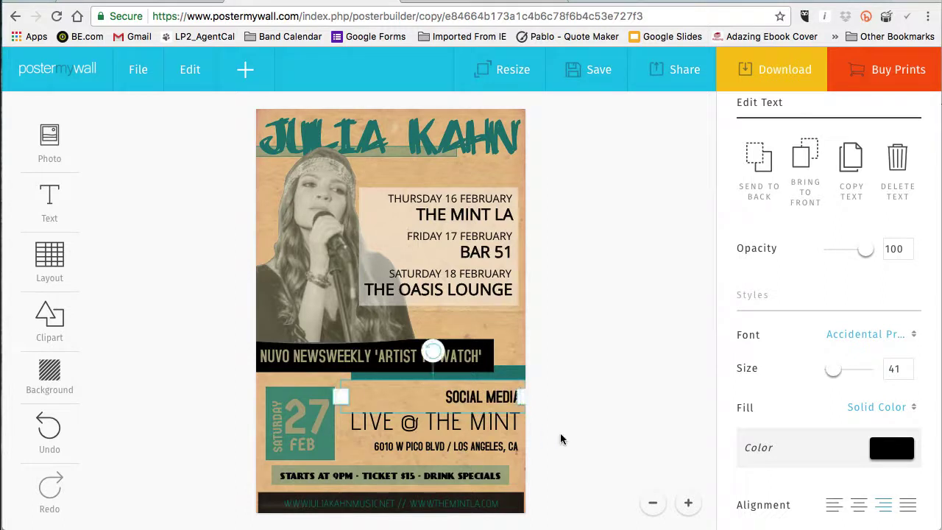
Delete the LIVE @ THE MINT and street address lines, and shift SOCIAL MEDIA left.
{"action": "left_click", "coordinate": [491, 435]}
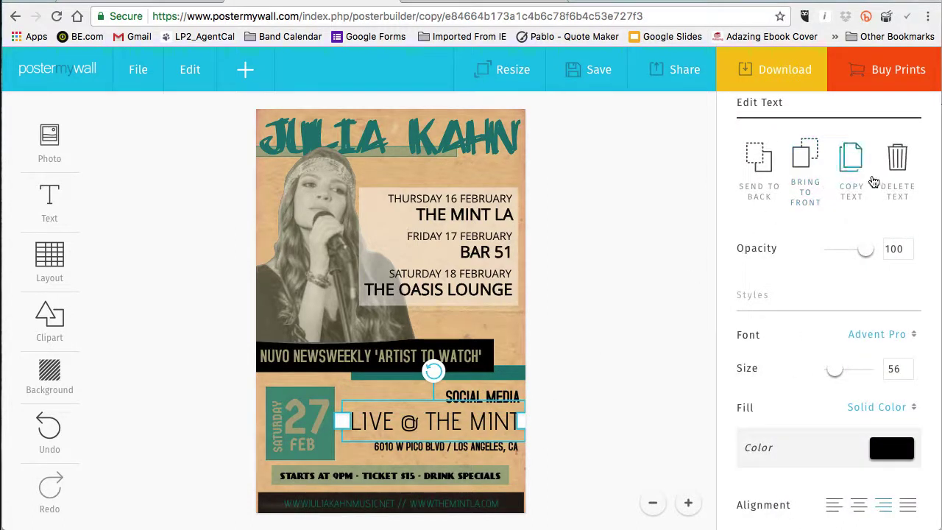
{"action": "left_click", "coordinate": [897, 157]}
{"action": "left_click", "coordinate": [480, 454]}
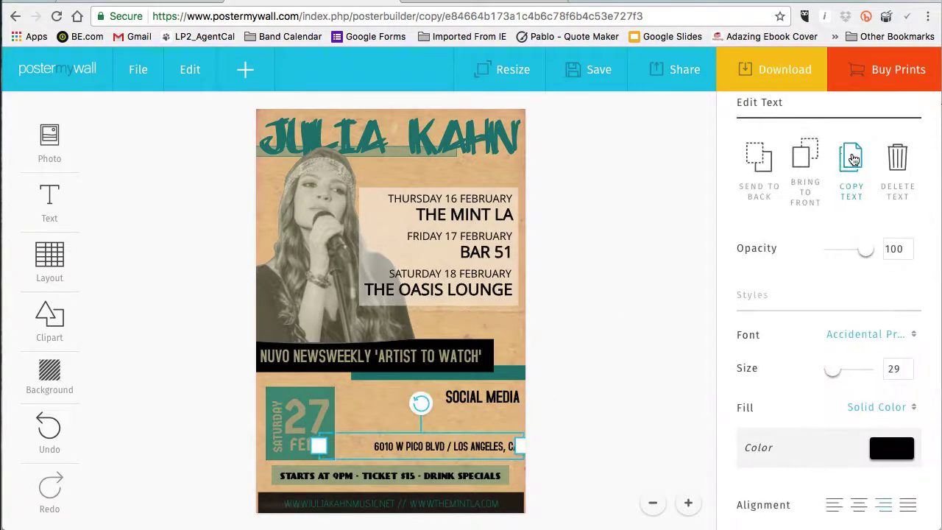
{"action": "left_click", "coordinate": [903, 157]}
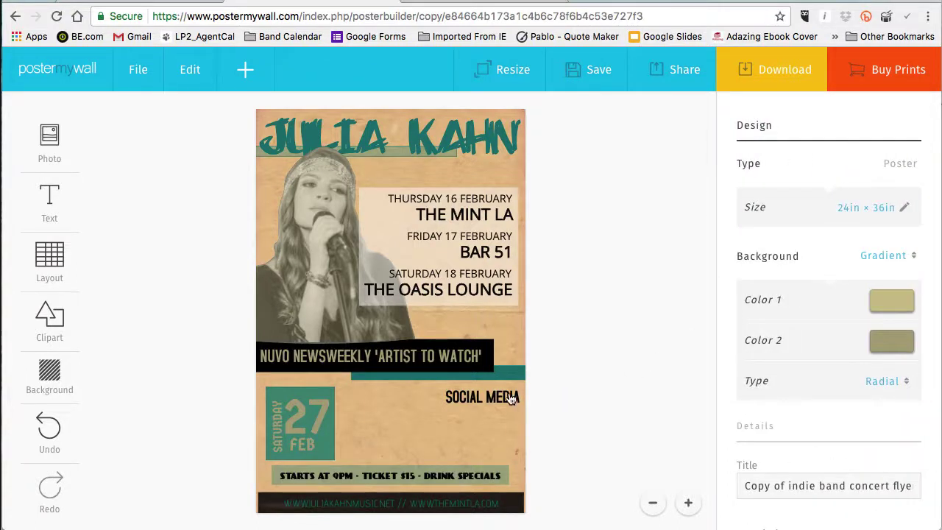
{"action": "left_click_drag", "start_coordinate": [499, 398], "coordinate": [451, 396]}
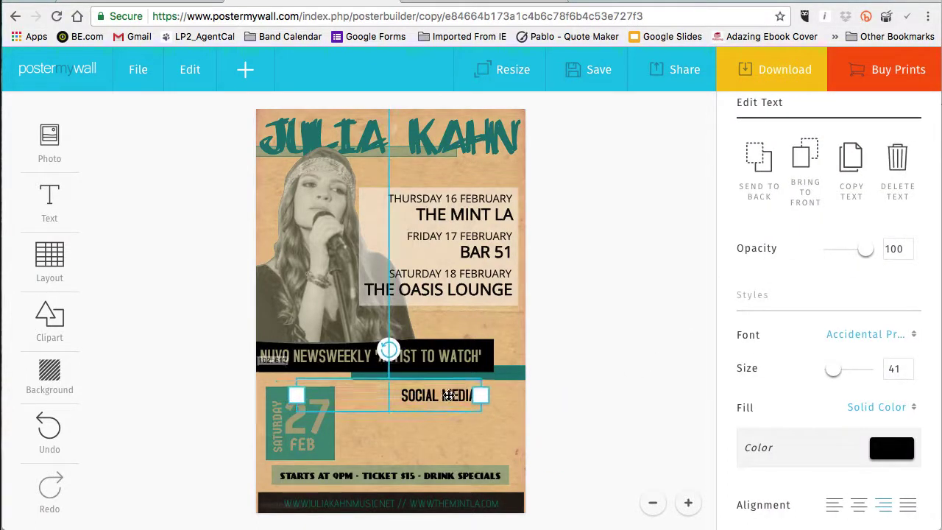
{"action": "left_click", "coordinate": [546, 395]}
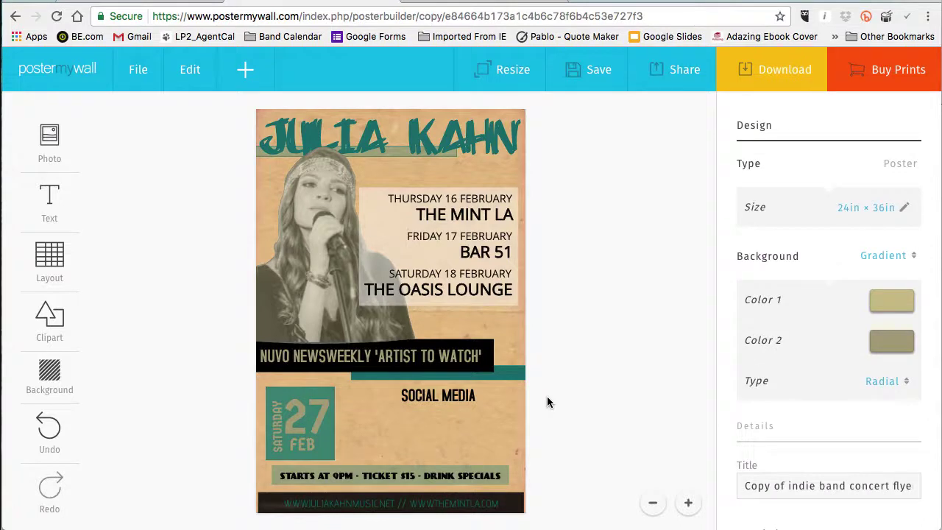
Replace the STARTS AT 9PM bar's text with the band's Facebook page address.
{"action": "left_click", "coordinate": [471, 482]}
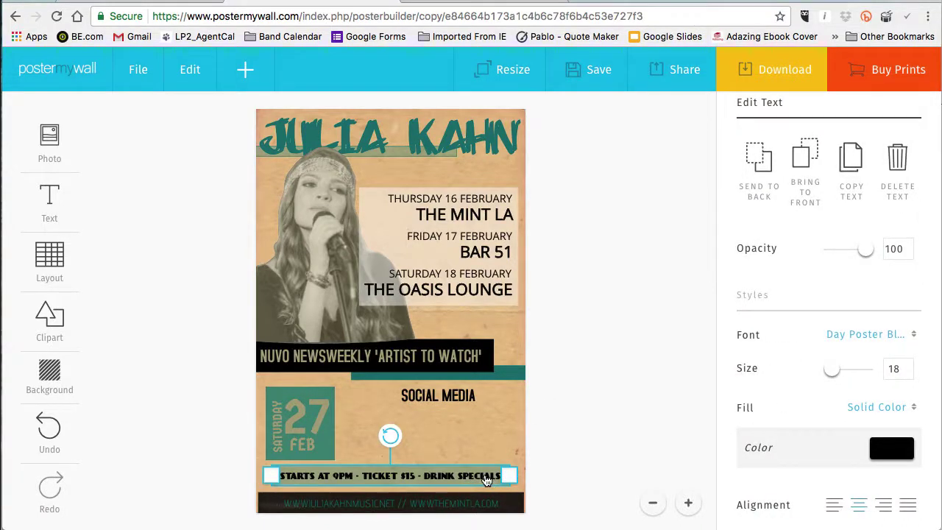
{"action": "left_click", "coordinate": [486, 475]}
{"action": "key", "text": "ctrl+a"}
{"action": "key", "text": "BackSpace"}
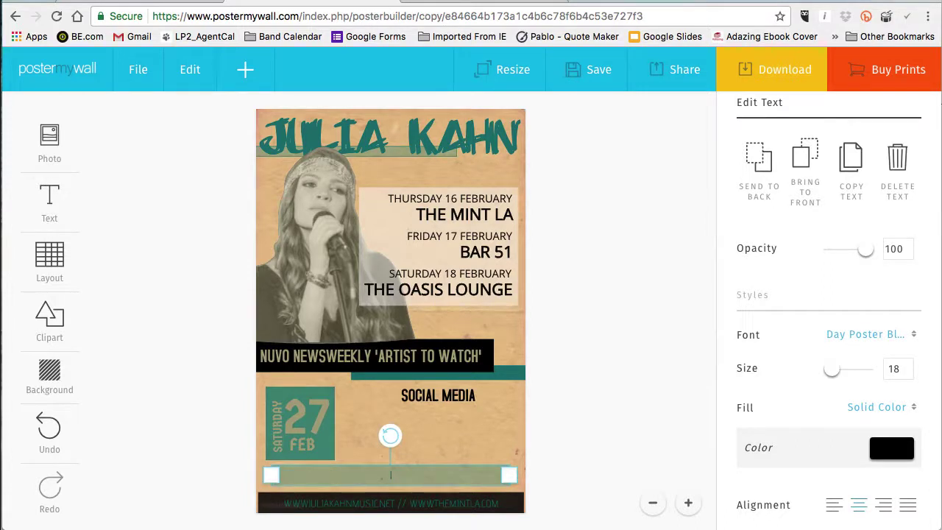
{"action": "type", "text": "FACEBOOK.COM/"}
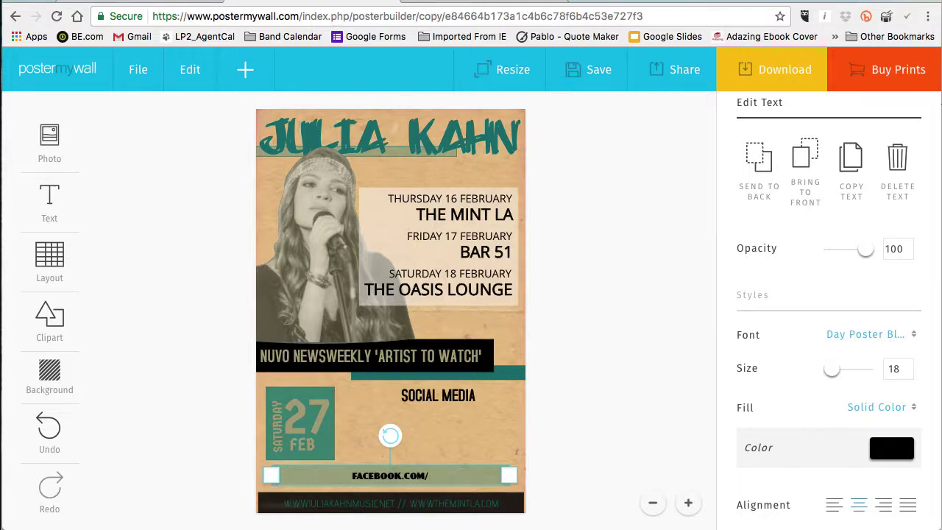
{"action": "type", "text": "JULIAK"}
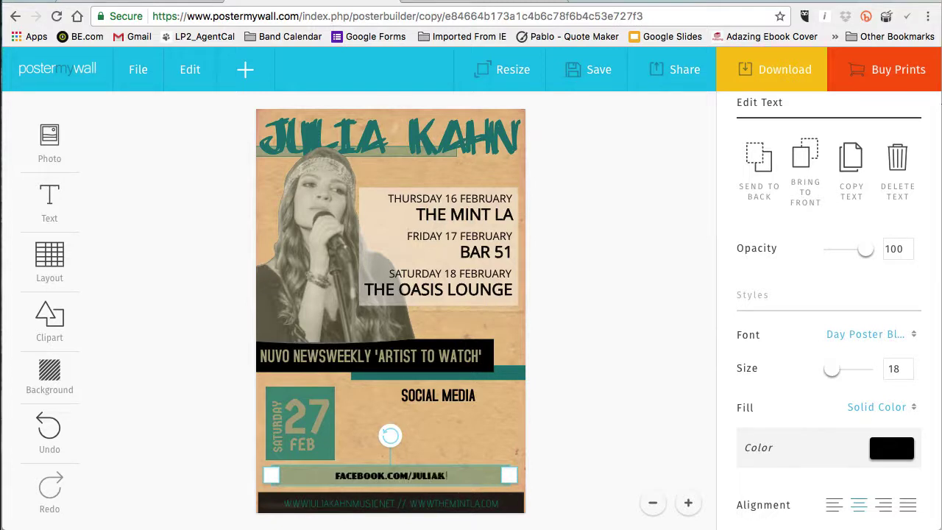
{"action": "type", "text": "AHNBAND"}
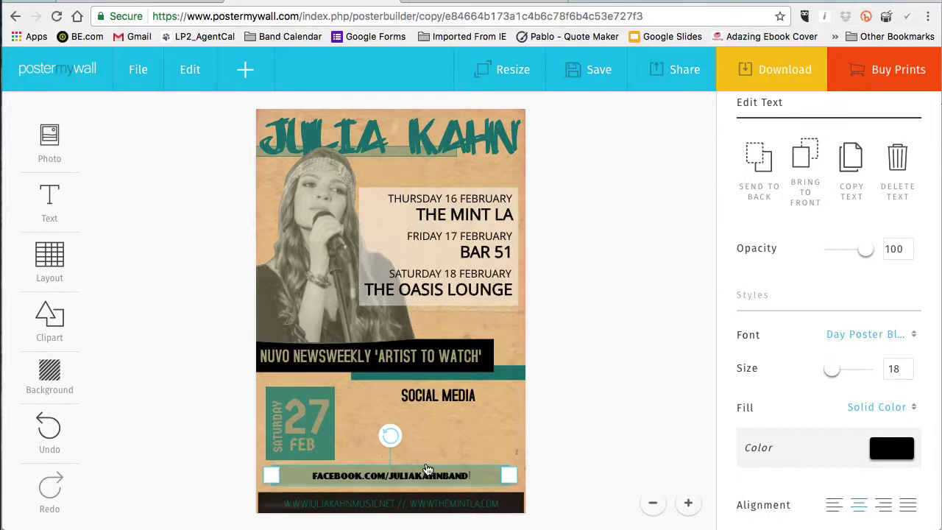
Move the Facebook address bar up beneath the SOCIAL MEDIA heading.
{"action": "left_click", "coordinate": [441, 431]}
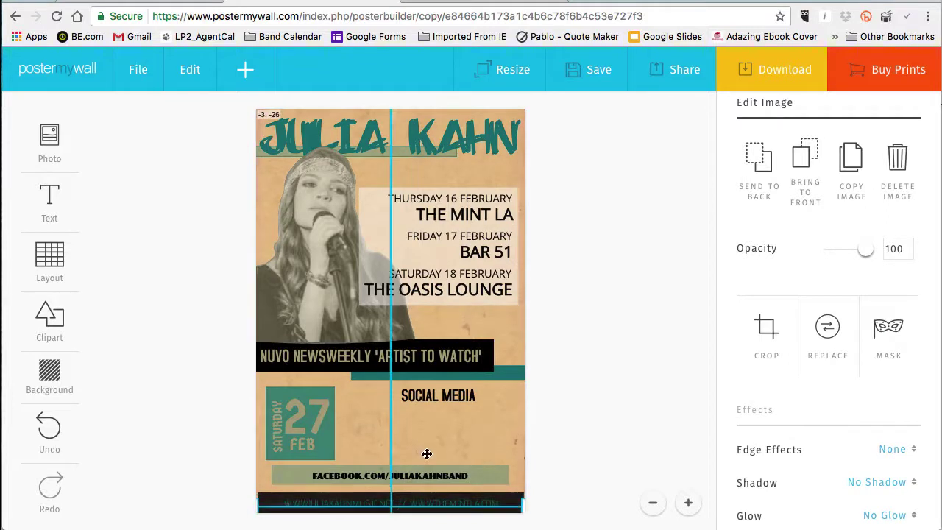
{"action": "left_click", "coordinate": [445, 484]}
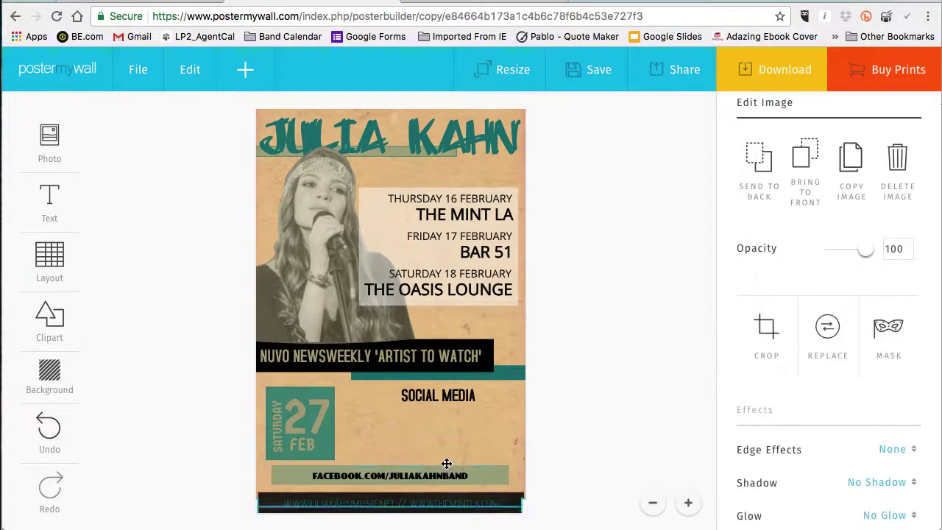
{"action": "left_click", "coordinate": [442, 480]}
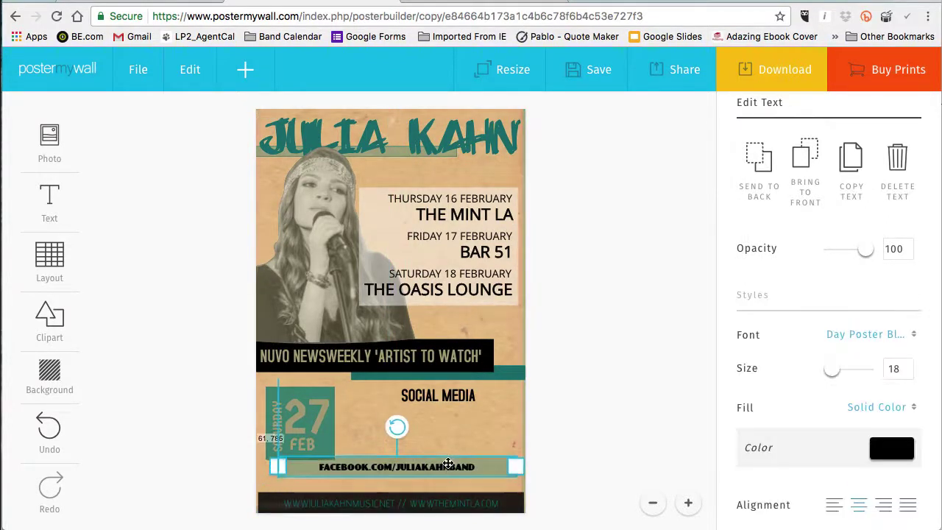
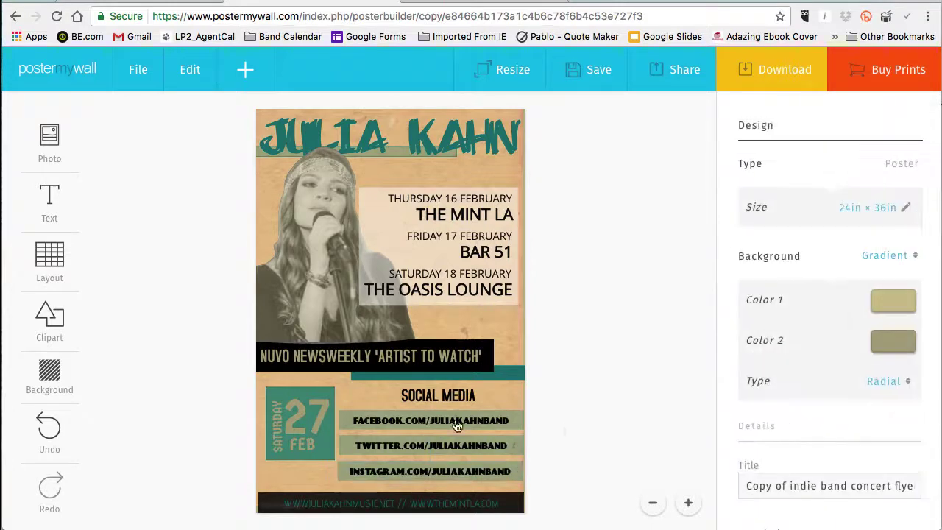
Delete the 27 FEB date and the vertical SATURDAY text from the teal square.
{"action": "left_click", "coordinate": [312, 434]}
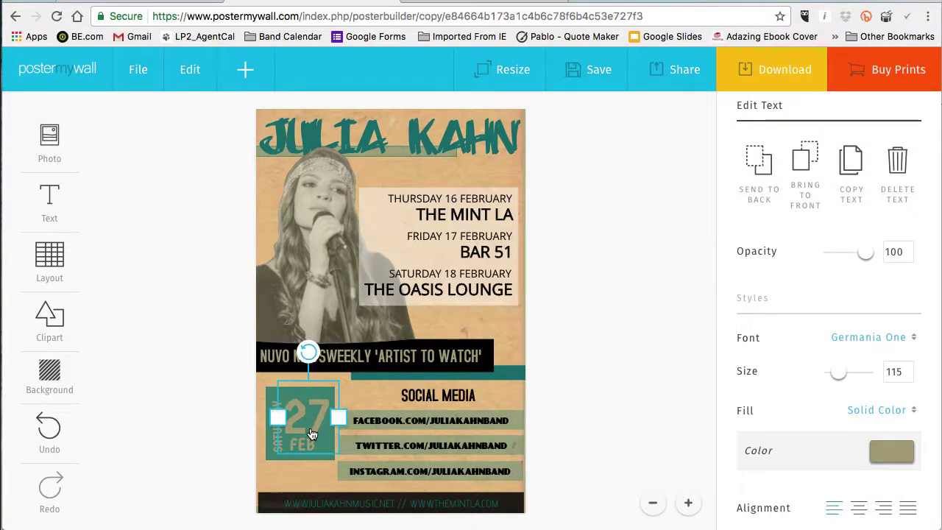
{"action": "left_click", "coordinate": [312, 434]}
{"action": "left_click", "coordinate": [307, 440]}
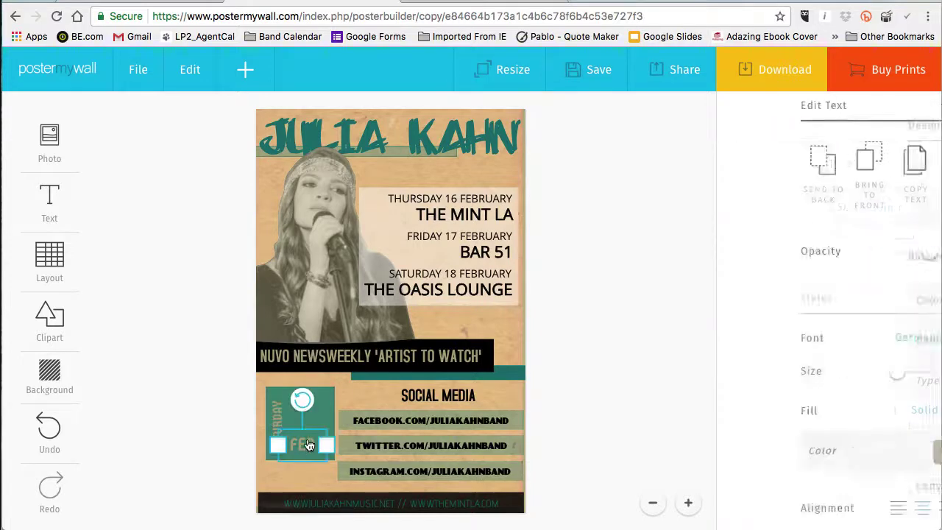
{"action": "key", "text": "BackSpace"}
{"action": "left_click", "coordinate": [317, 419]}
{"action": "left_click", "coordinate": [276, 425]}
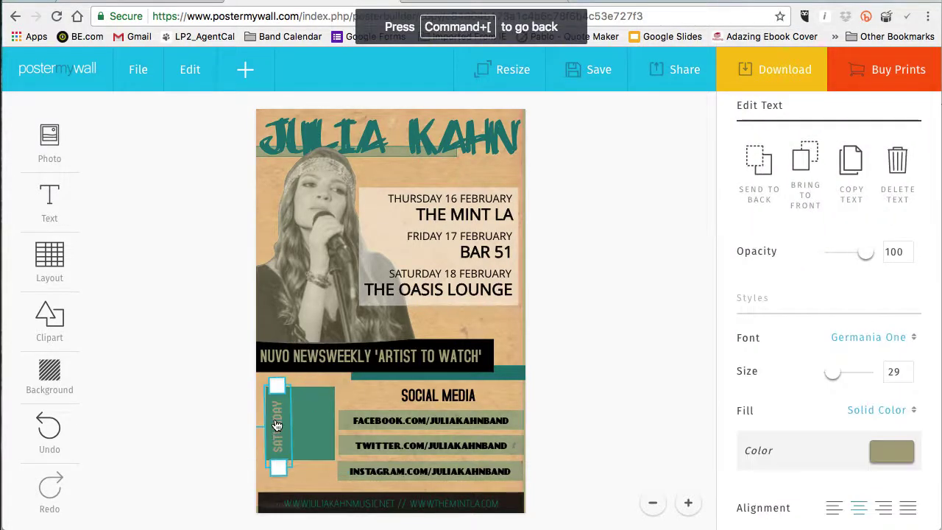
{"action": "key", "text": "BackSpace"}
Shift the now-empty teal square slightly down and to the left.
{"action": "left_click_drag", "start_coordinate": [312, 424], "coordinate": [306, 437]}
{"action": "left_click", "coordinate": [552, 422]}
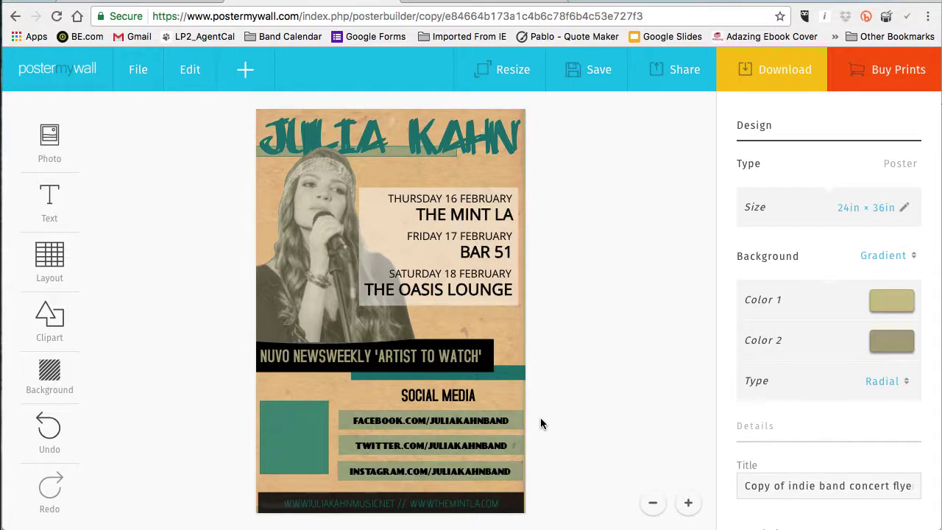
{"action": "left_click", "coordinate": [284, 432]}
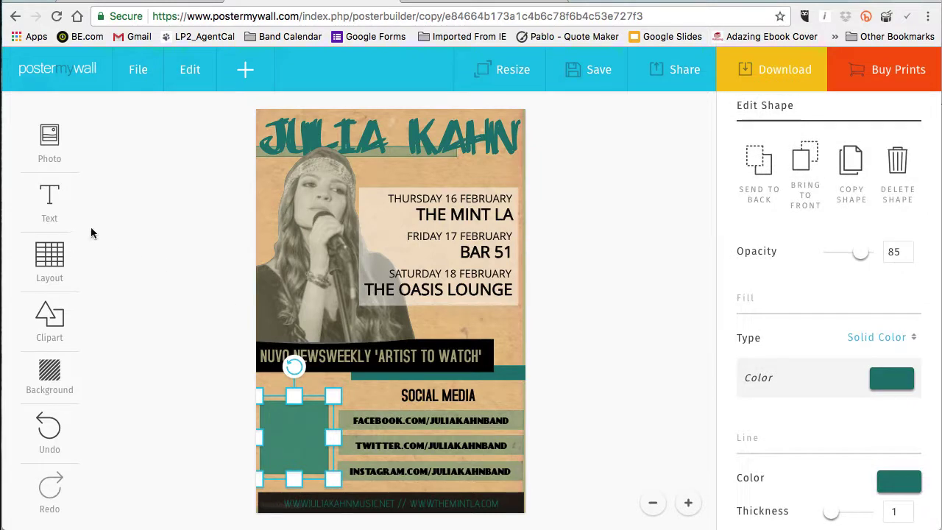
{"action": "mouse_move", "coordinate": [48, 196]}
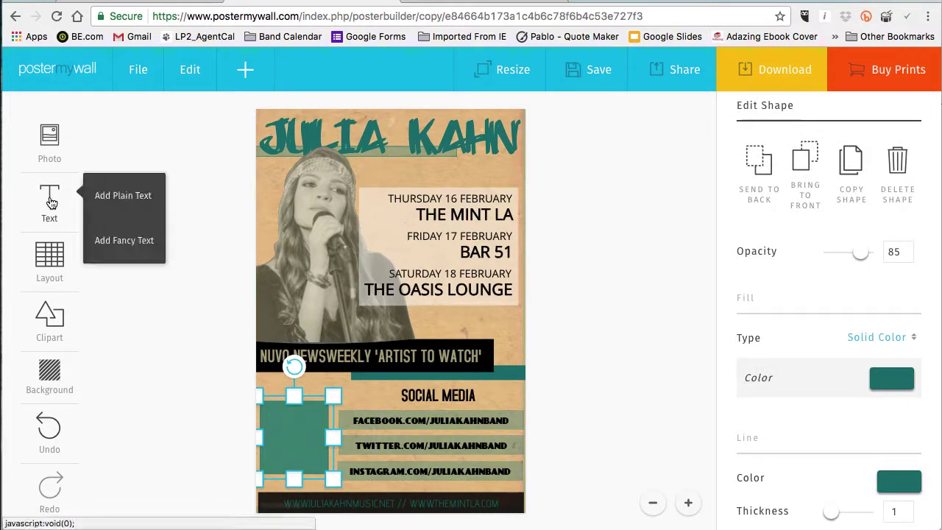
Add a plain text box and replace its placeholder with 'LIVE!'.
{"action": "left_click", "coordinate": [120, 204]}
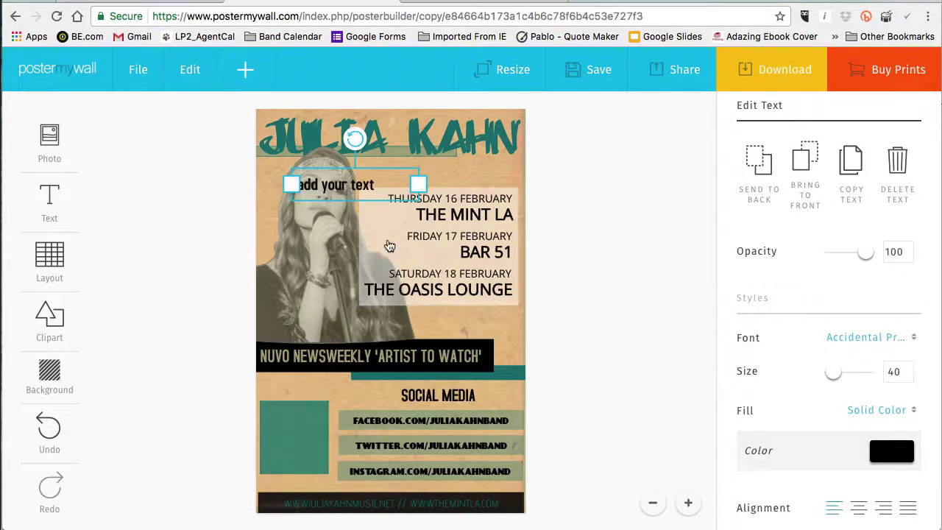
{"action": "double_click", "coordinate": [365, 186]}
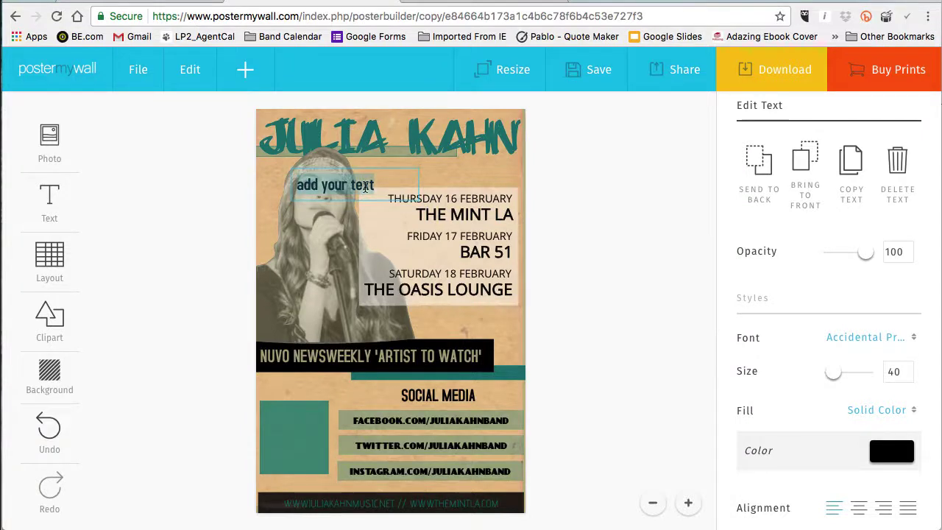
{"action": "key", "text": "BackSpace"}
{"action": "type", "text": "LIVE"}
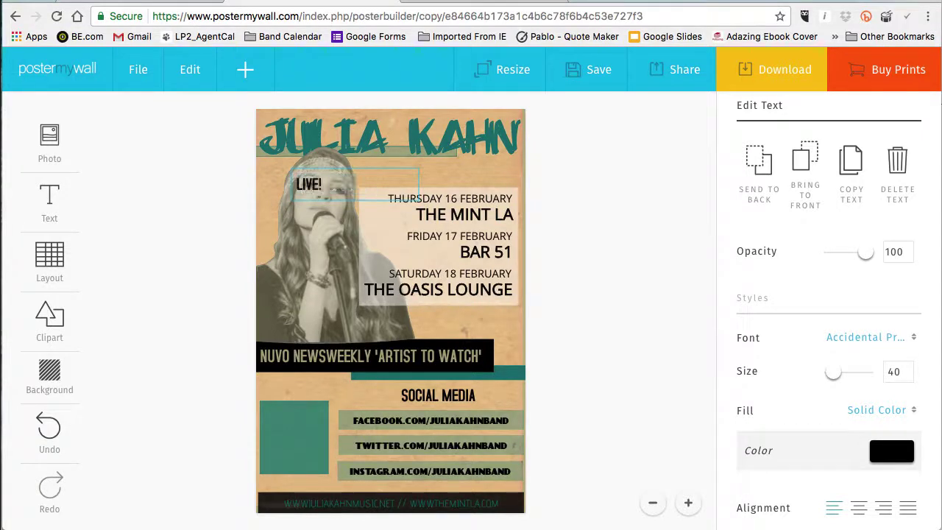
{"action": "type", "text": "!"}
{"action": "key", "text": "Escape"}
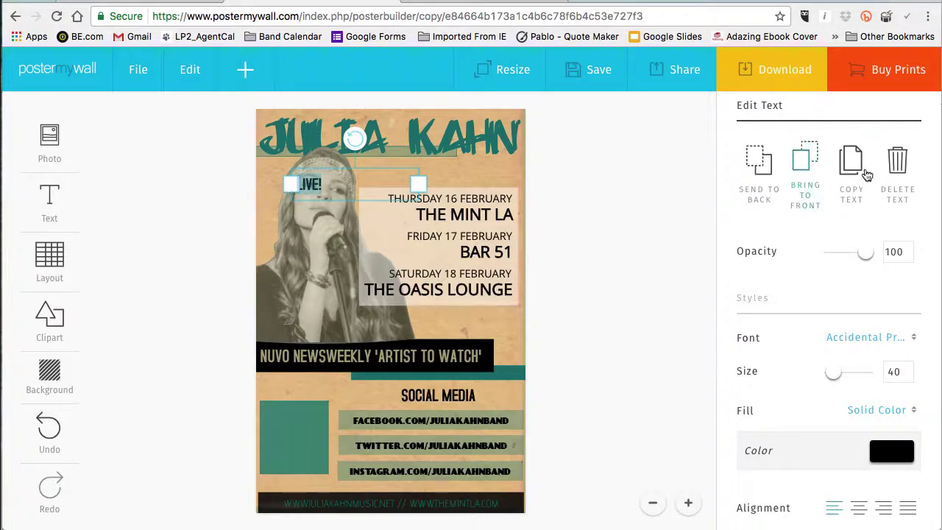
Make the LIVE! text white and enlarge it a few sizes.
{"action": "left_click", "coordinate": [888, 447]}
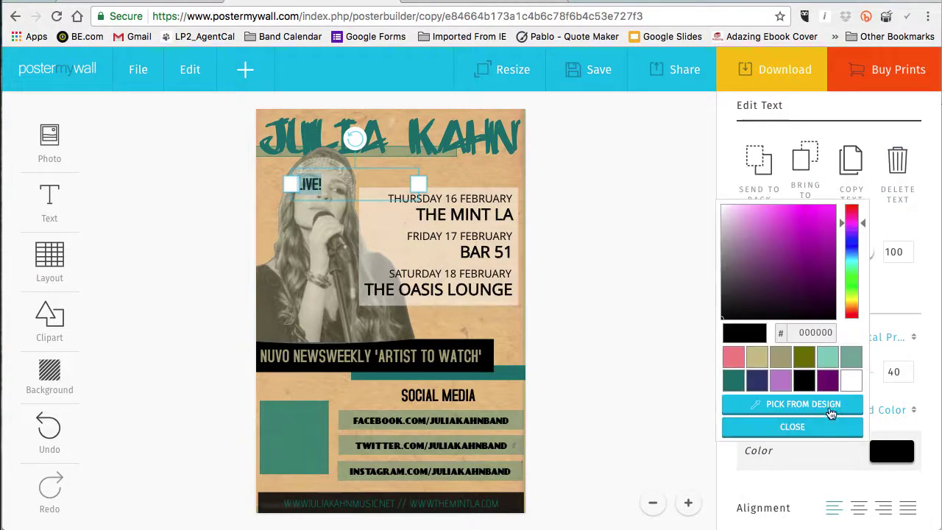
{"action": "left_click", "coordinate": [850, 381]}
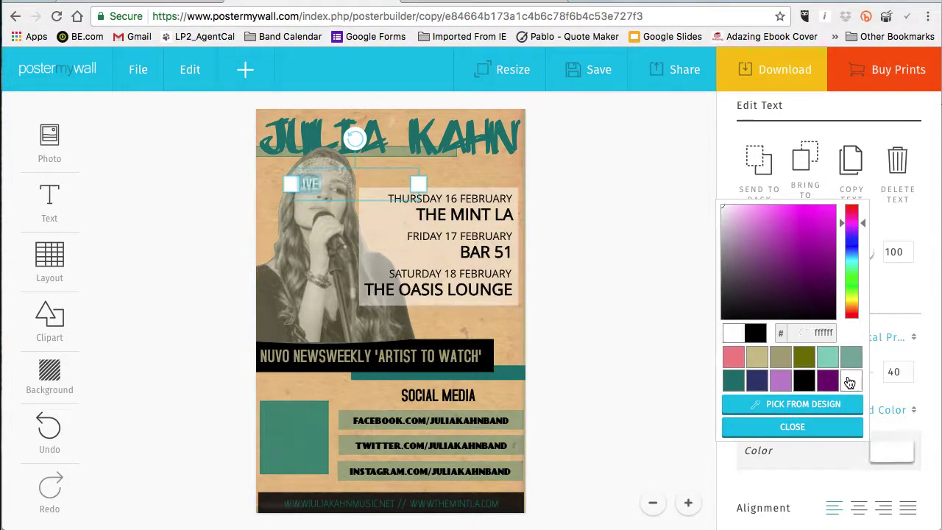
{"action": "left_click", "coordinate": [909, 371]}
{"action": "left_click", "coordinate": [909, 371]}
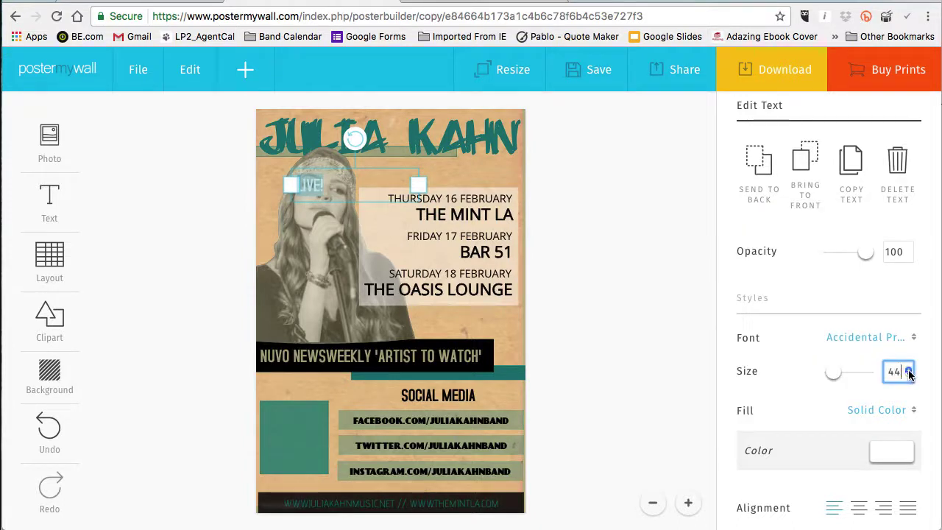
{"action": "left_click", "coordinate": [909, 370]}
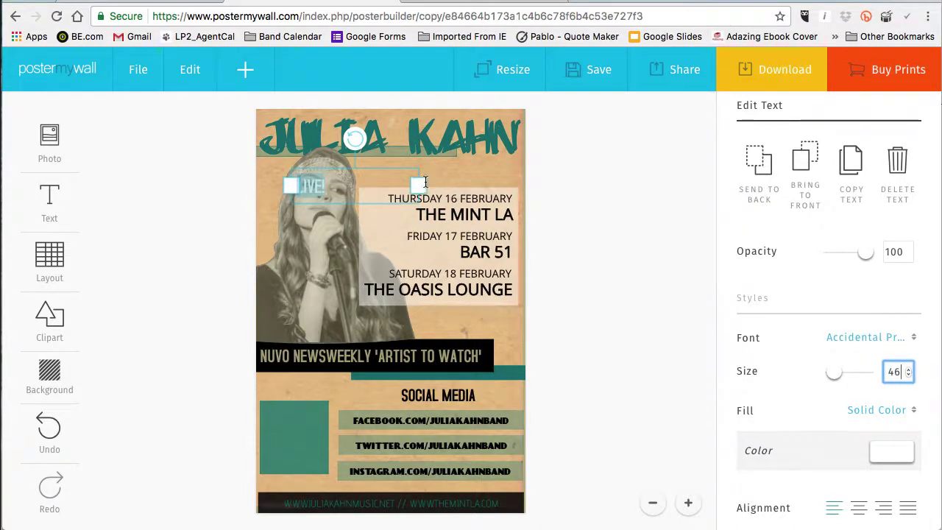
{"action": "left_click", "coordinate": [382, 182]}
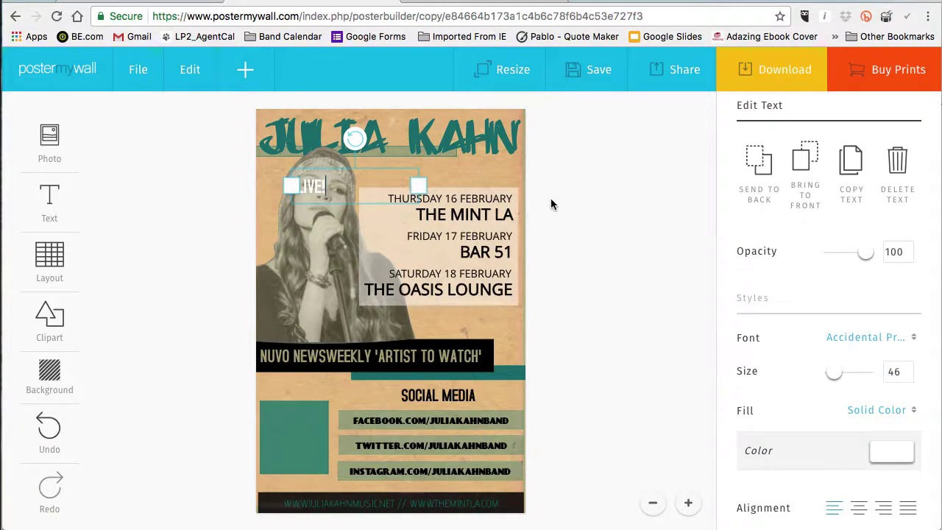
{"action": "left_click", "coordinate": [551, 204]}
Move LIVE! down onto the teal square and centre-align it.
{"action": "left_click_drag", "start_coordinate": [323, 177], "coordinate": [308, 436]}
{"action": "left_click", "coordinate": [307, 437]}
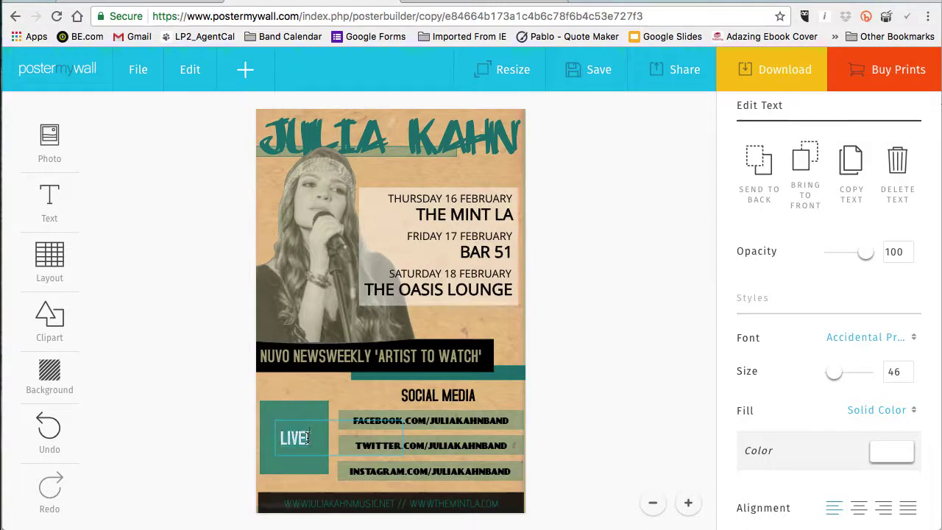
{"action": "left_click", "coordinate": [857, 513]}
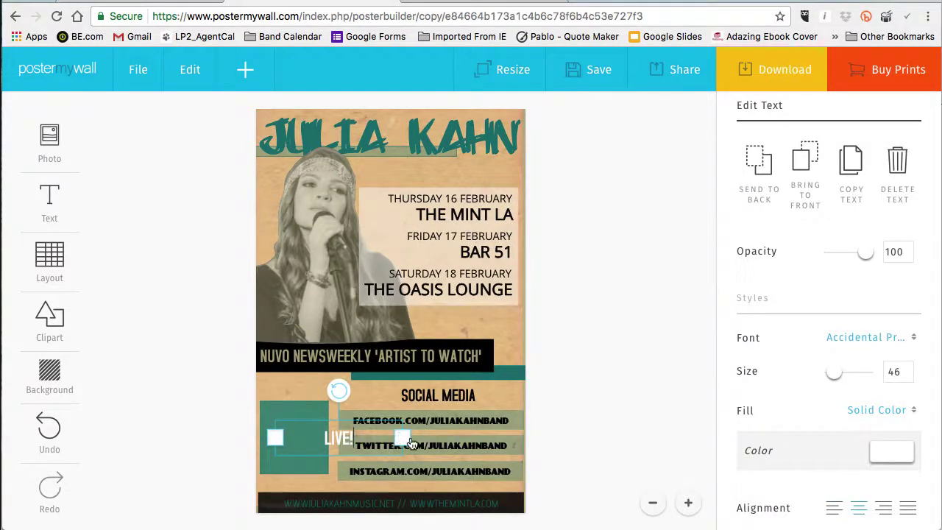
Raise LIVE! to size 56 and nudge it left to sit inside the teal square.
{"action": "double_click", "coordinate": [372, 437]}
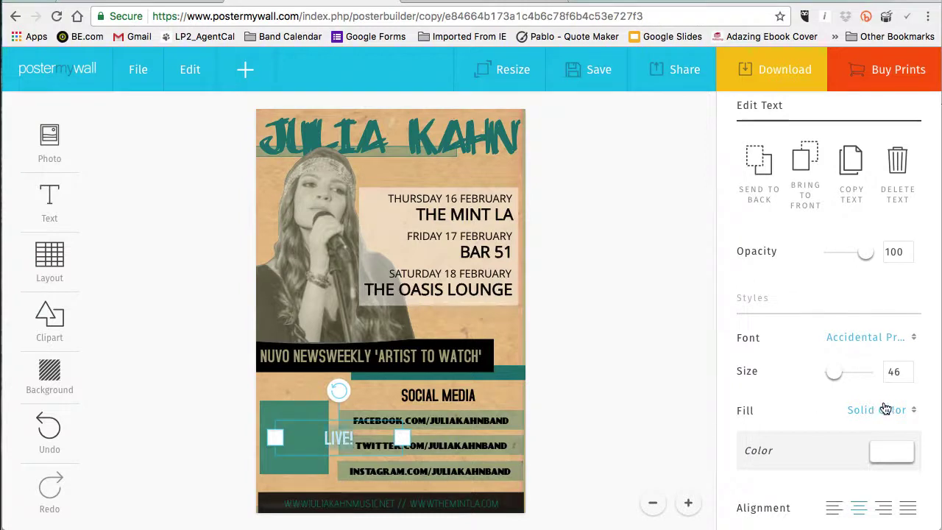
{"action": "double_click", "coordinate": [910, 370]}
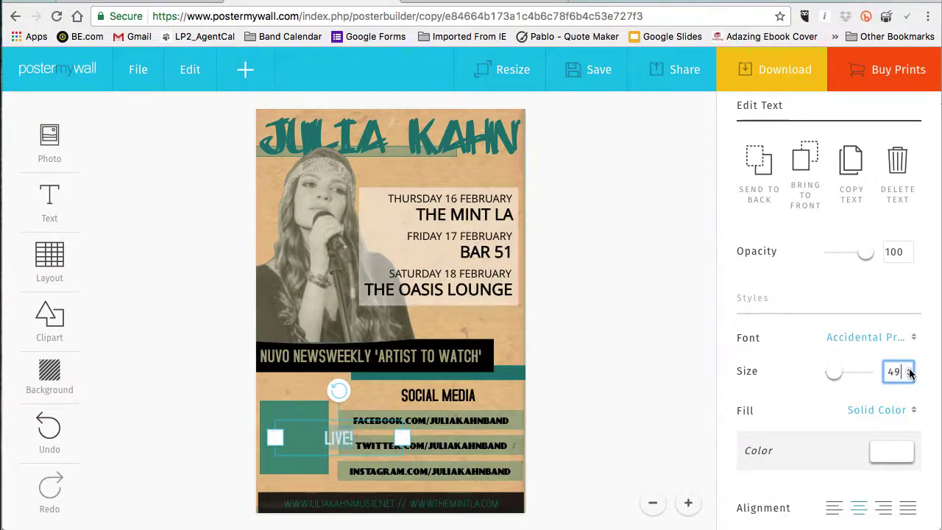
{"action": "left_click", "coordinate": [910, 372]}
{"action": "left_click", "coordinate": [910, 372]}
{"action": "left_click", "coordinate": [910, 372]}
{"action": "left_click", "coordinate": [910, 372]}
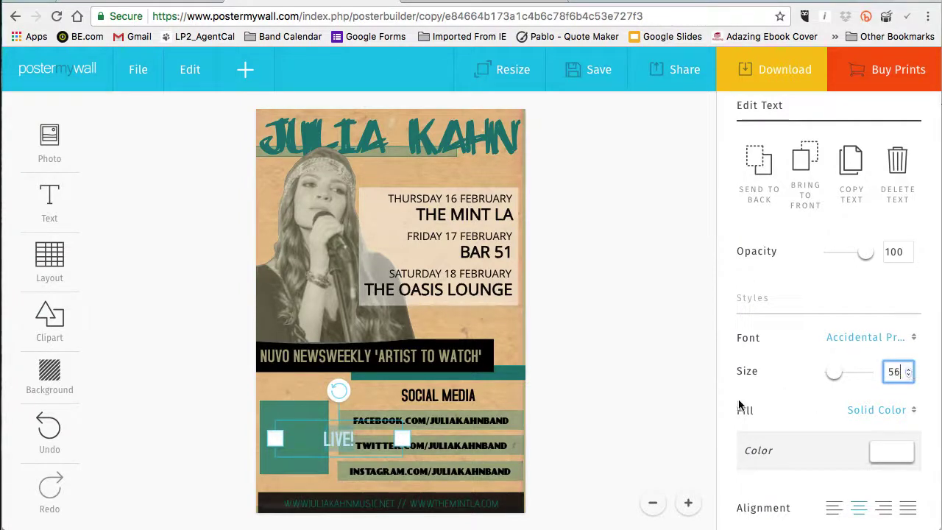
{"action": "left_click", "coordinate": [621, 408]}
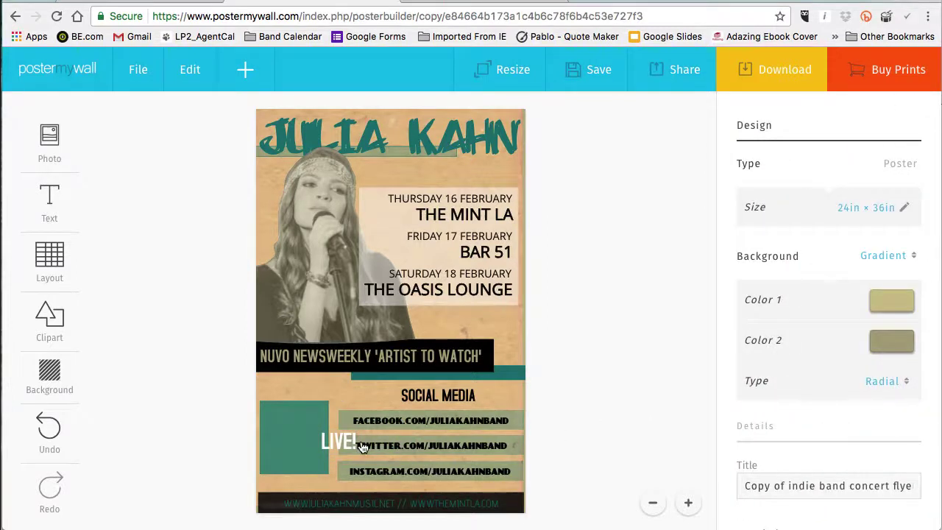
{"action": "left_click_drag", "start_coordinate": [337, 442], "coordinate": [299, 436]}
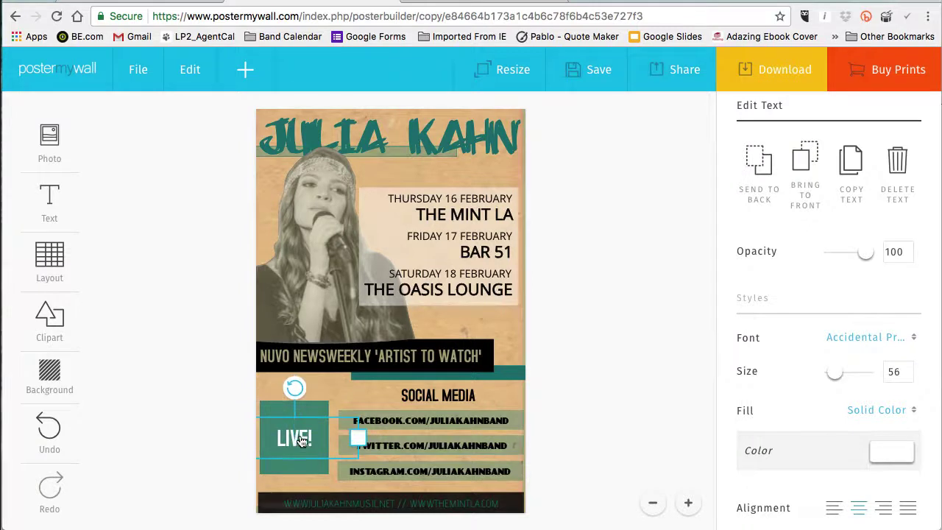
{"action": "left_click", "coordinate": [595, 420]}
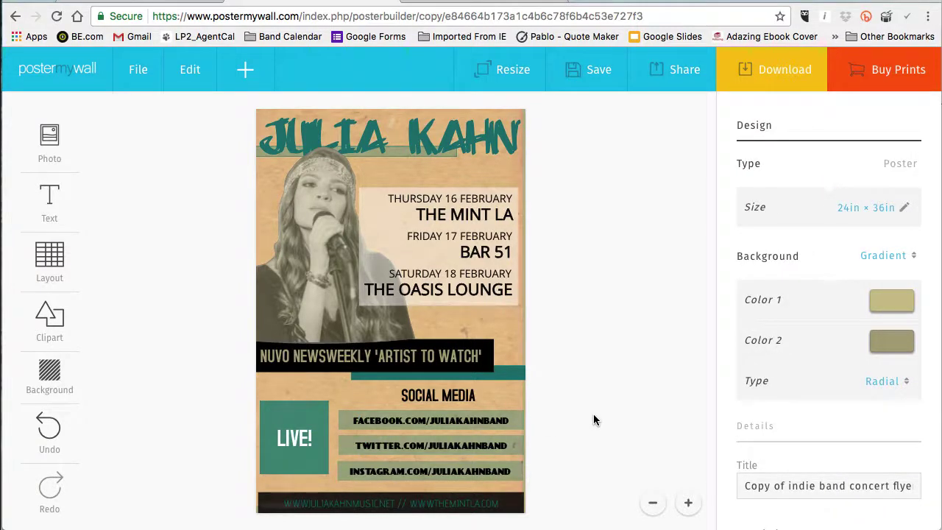
{"action": "left_click", "coordinate": [475, 505]}
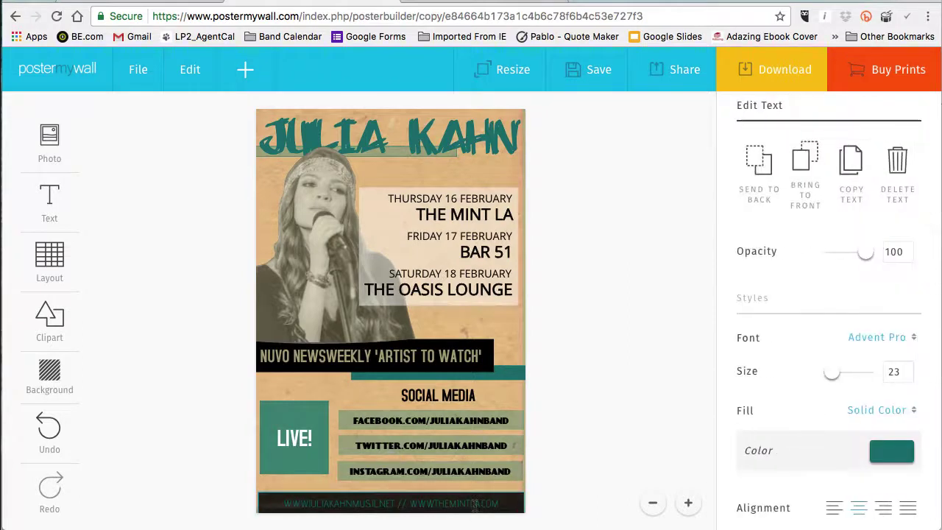
{"action": "left_click_drag", "start_coordinate": [396, 505], "coordinate": [514, 503]}
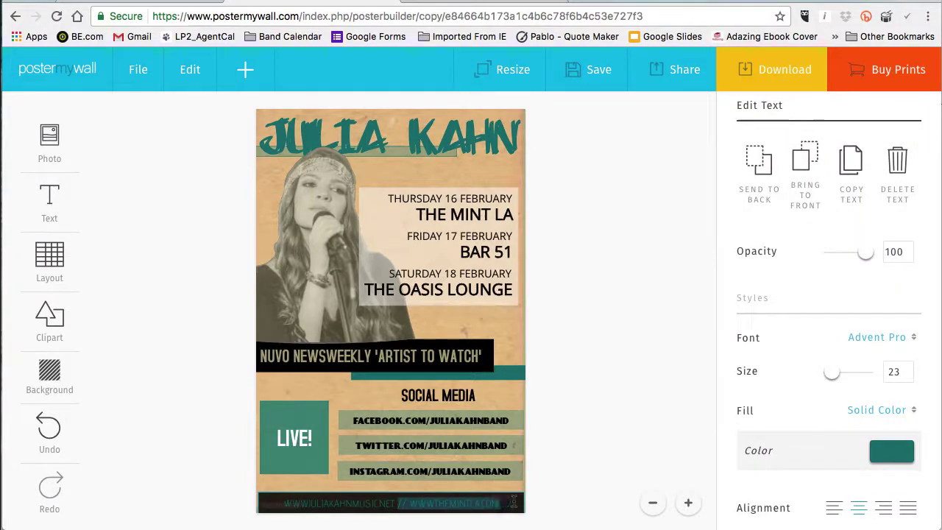
{"action": "key", "text": "BackSpace"}
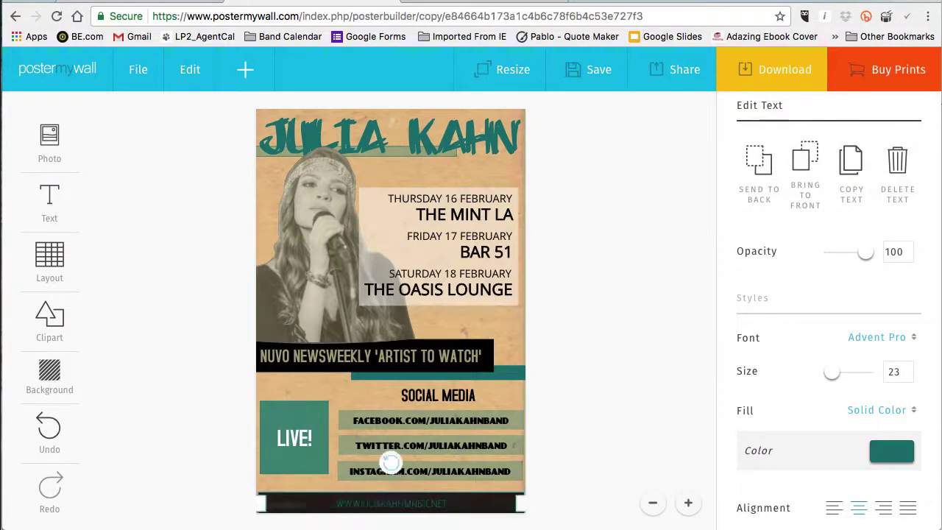
{"action": "left_click", "coordinate": [658, 427]}
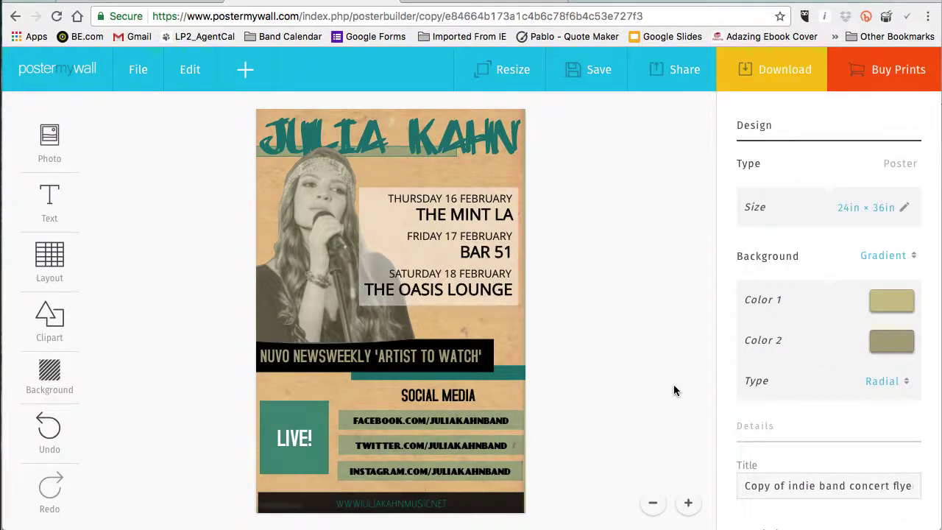